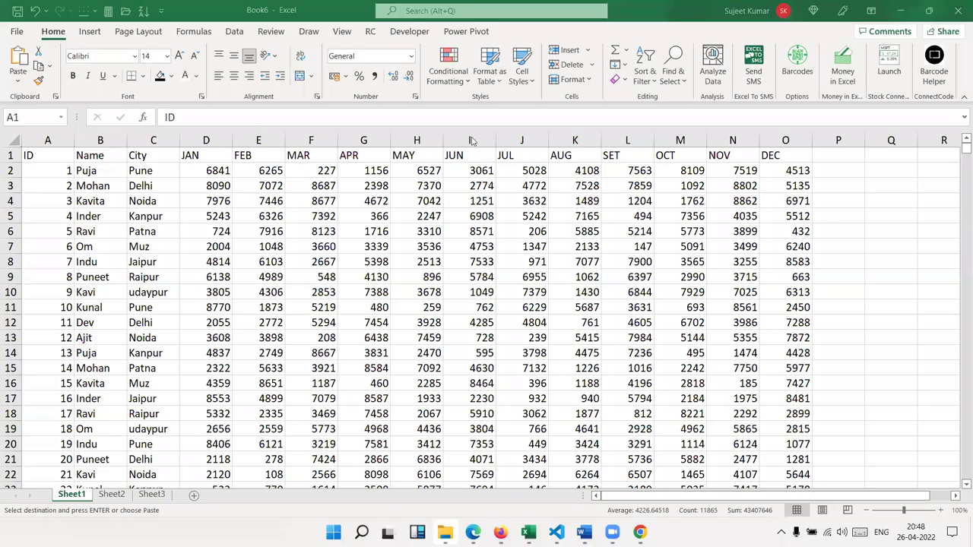
Create a PivotTable on a new sheet with Name as rows and JAN summed as values
{"action": "key", "text": "ctrl+a"}
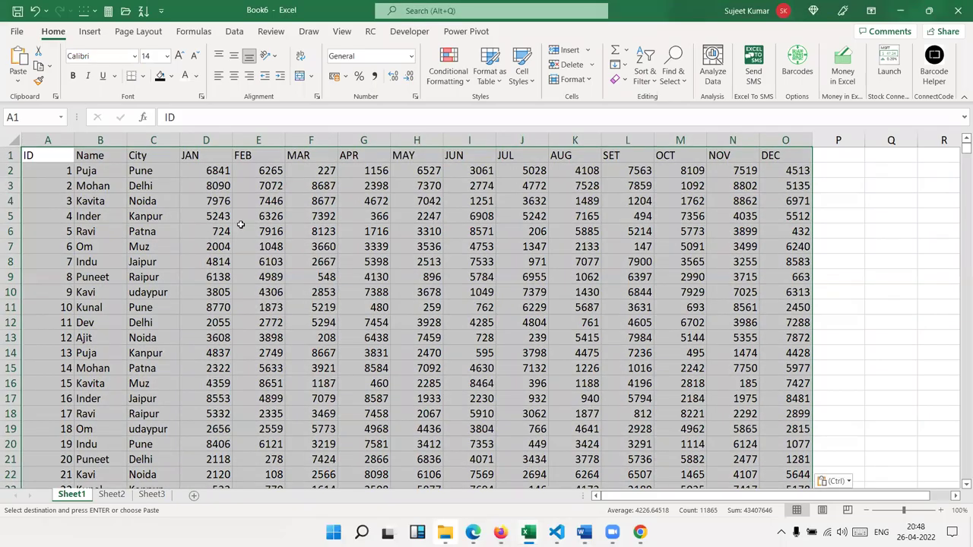
{"action": "left_click", "coordinate": [86, 32]}
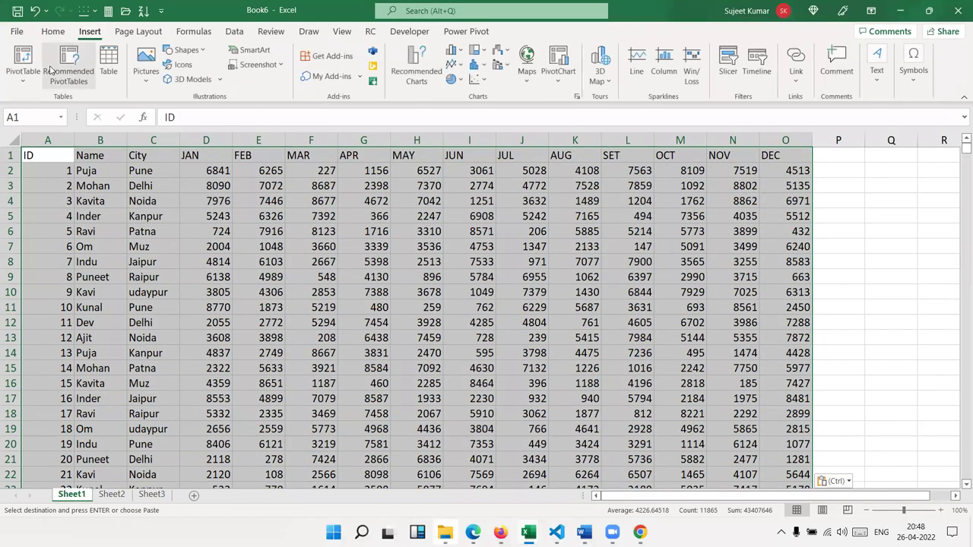
{"action": "left_click", "coordinate": [23, 61]}
{"action": "left_click", "coordinate": [767, 384]}
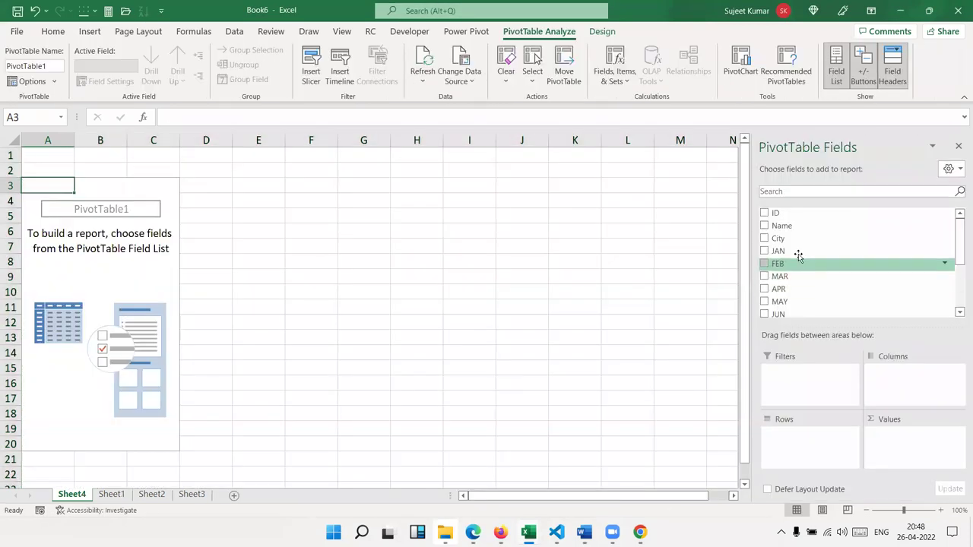
{"action": "left_click_drag", "start_coordinate": [781, 225], "coordinate": [810, 439]}
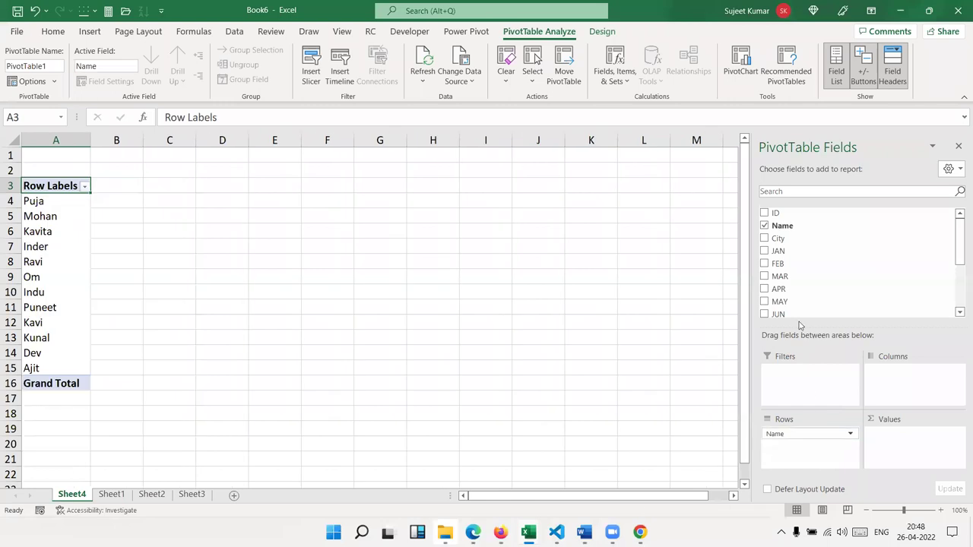
{"action": "left_click_drag", "start_coordinate": [781, 252], "coordinate": [904, 441]}
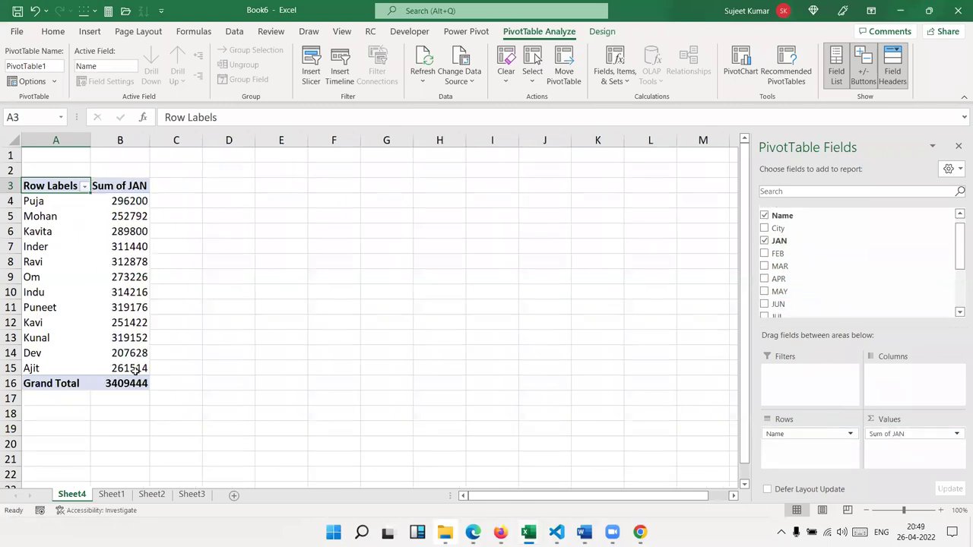
Change the JAN value field to Count, giving a 790 Grand Total, and return to Sheet1
{"action": "left_click_drag", "start_coordinate": [132, 368], "coordinate": [122, 190]}
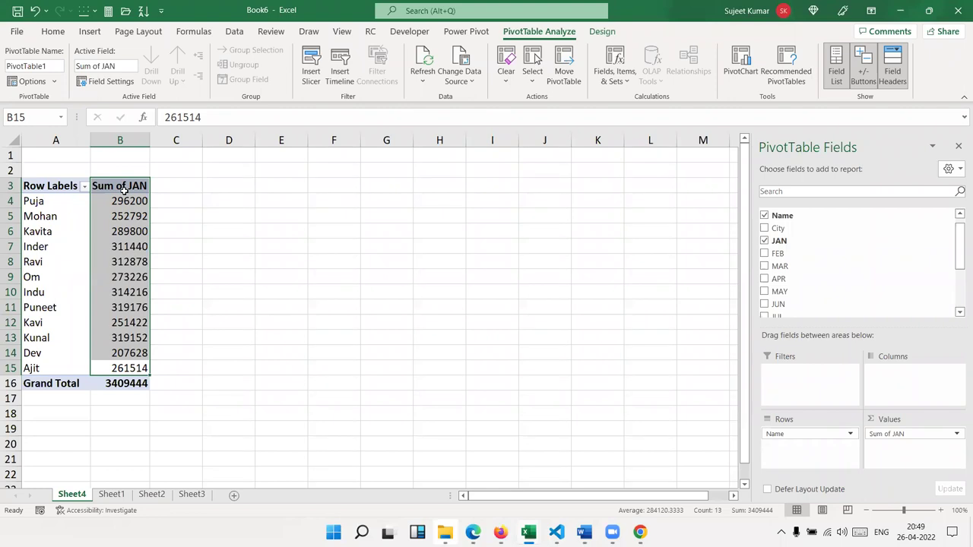
{"action": "left_click", "coordinate": [957, 433]}
{"action": "left_click", "coordinate": [903, 425]}
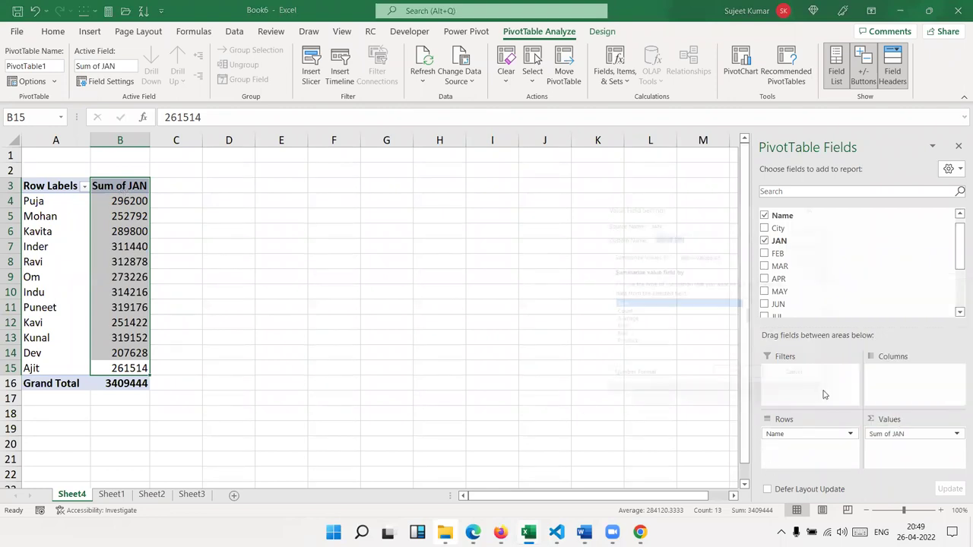
{"action": "left_click", "coordinate": [630, 317]}
{"action": "left_click", "coordinate": [741, 387]}
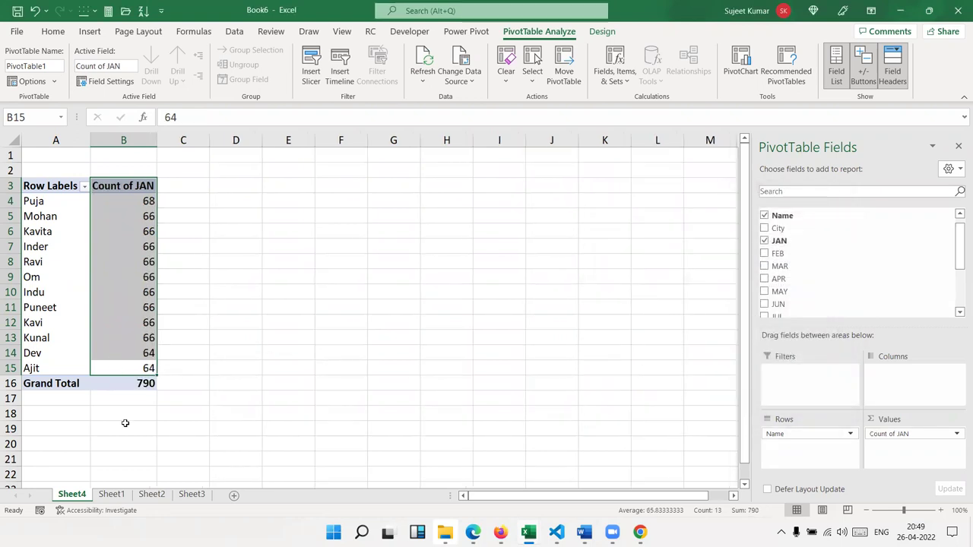
{"action": "left_click", "coordinate": [110, 495]}
Below the data, enter Target in B792 and C792 and 90 in D792
{"action": "left_click", "coordinate": [54, 459]}
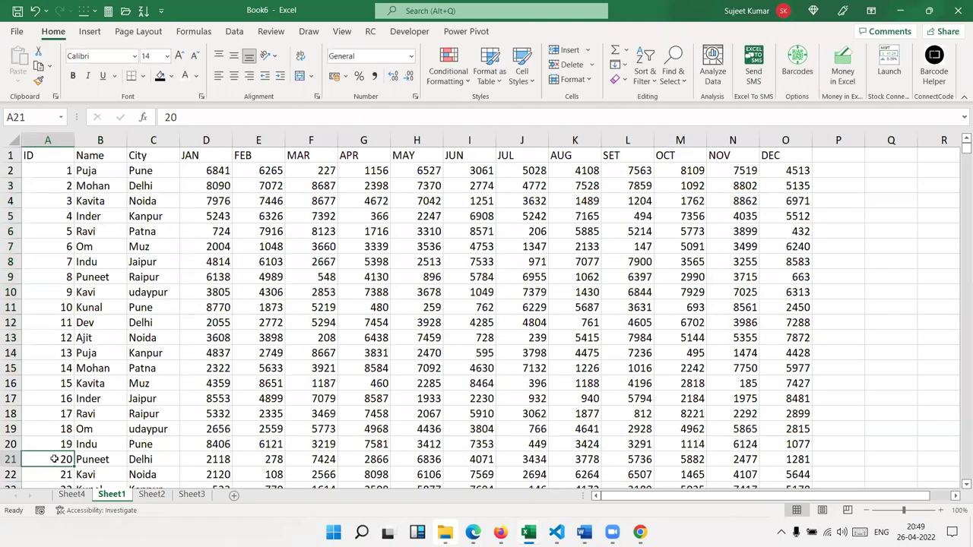
{"action": "key", "text": "ctrl+Down"}
{"action": "key", "text": "Down"}
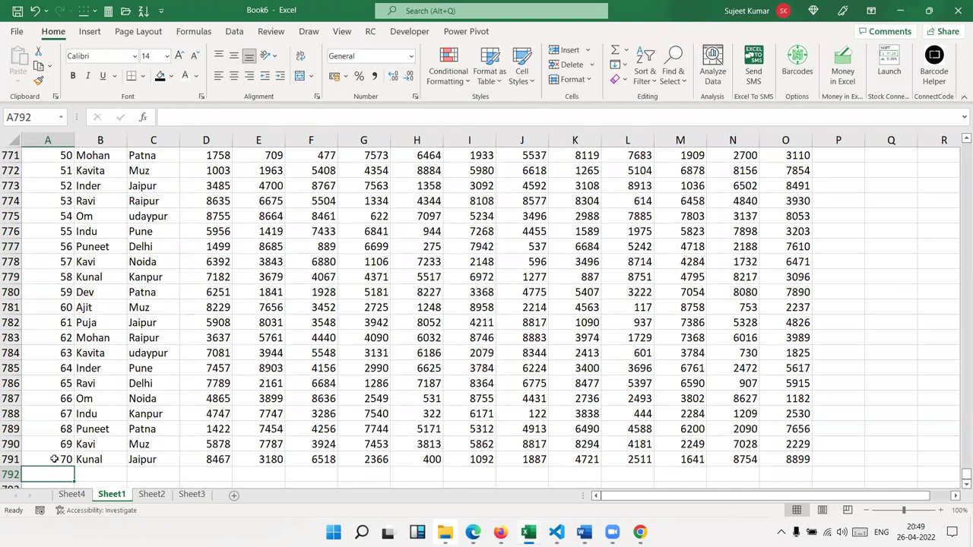
{"action": "key", "text": "Right"}
{"action": "type", "text": "Targe"}
{"action": "key", "text": "Tab"}
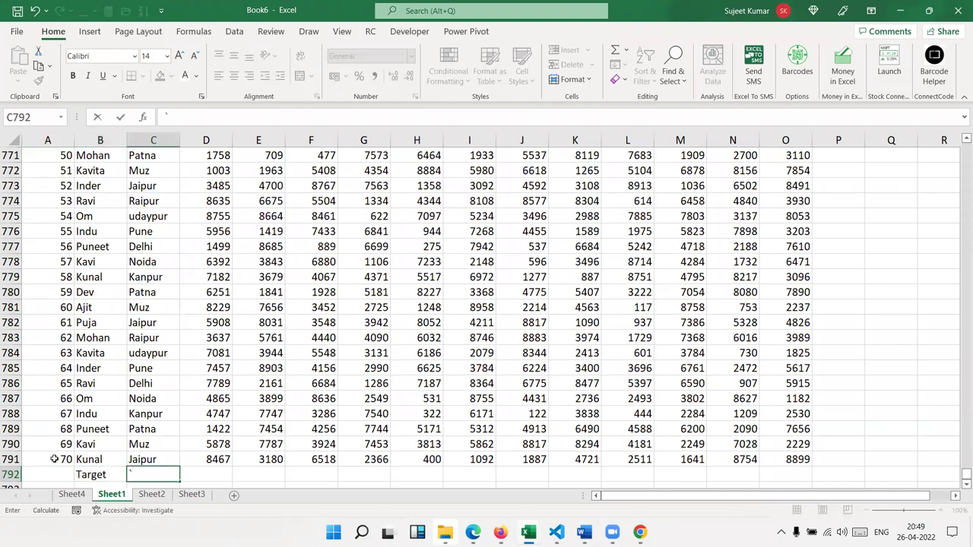
{"action": "type", "text": "Target"}
{"action": "key", "text": "Tab"}
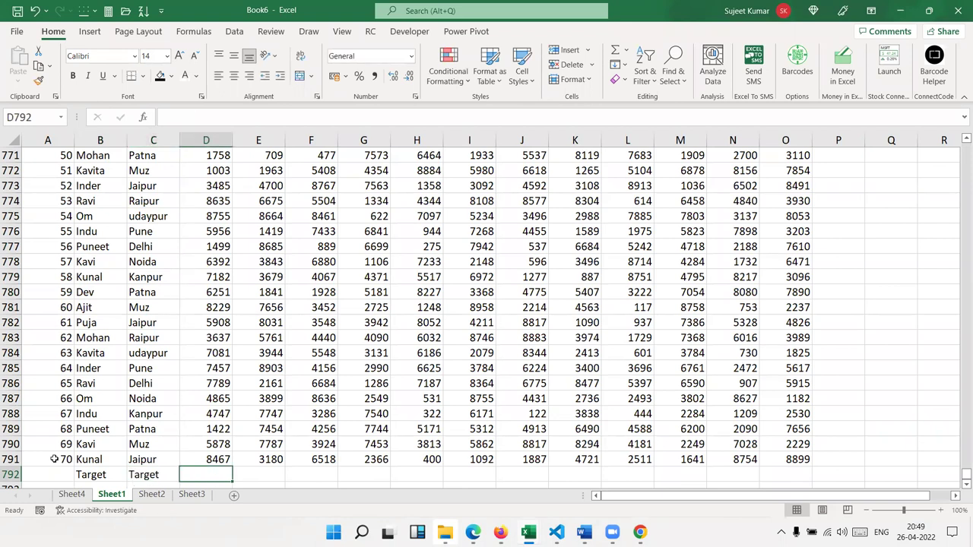
{"action": "type", "text": "90"}
{"action": "key", "text": "Down"}
Fill 90 across the Target row from JAN through DEC
{"action": "key", "text": "Up"}
{"action": "key", "text": "shift+Right"}
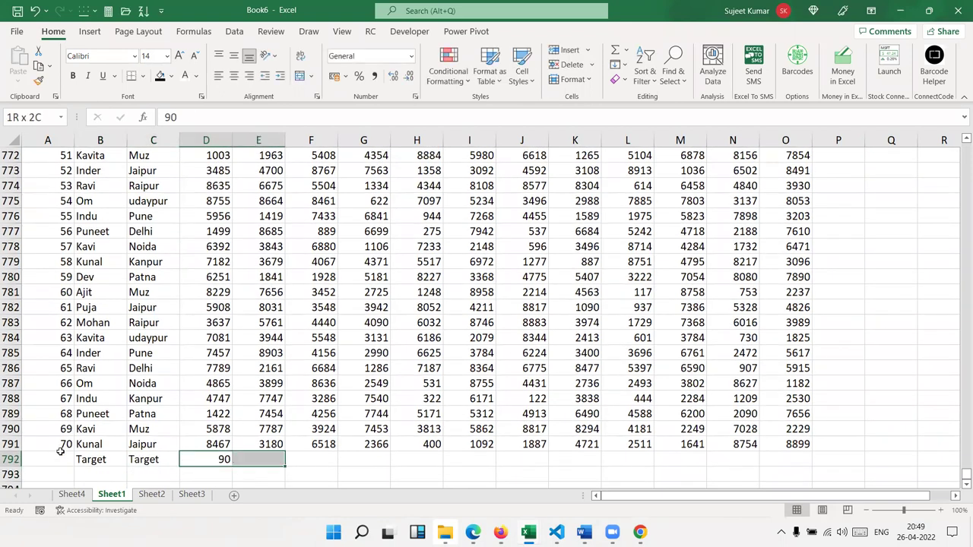
{"action": "key", "text": "shift+Right"}
{"action": "key", "text": "shift+Right"}
{"action": "key", "text": "shift+Right"}
{"action": "key", "text": "shift+Right"}
{"action": "key", "text": "shift+Right"}
{"action": "key", "text": "shift+Left"}
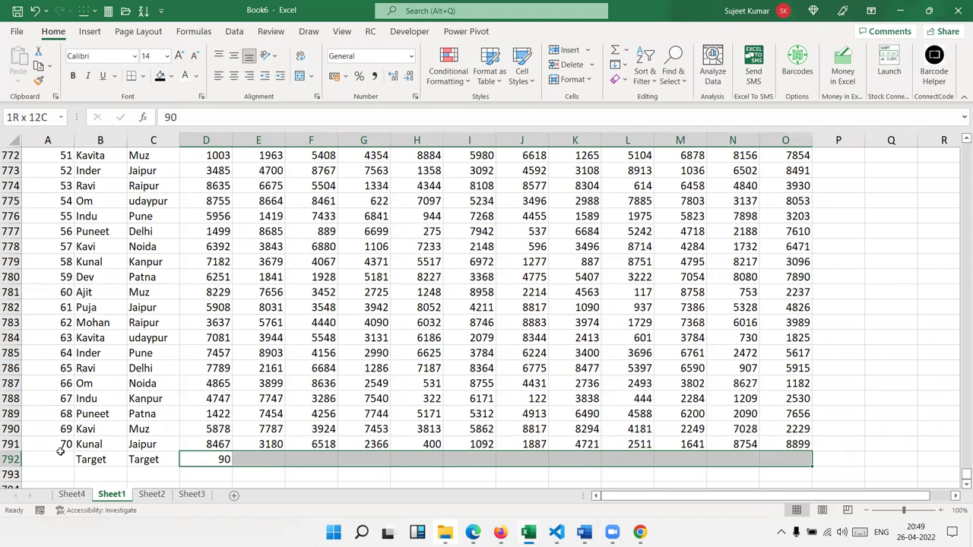
{"action": "key", "text": "ctrl+r"}
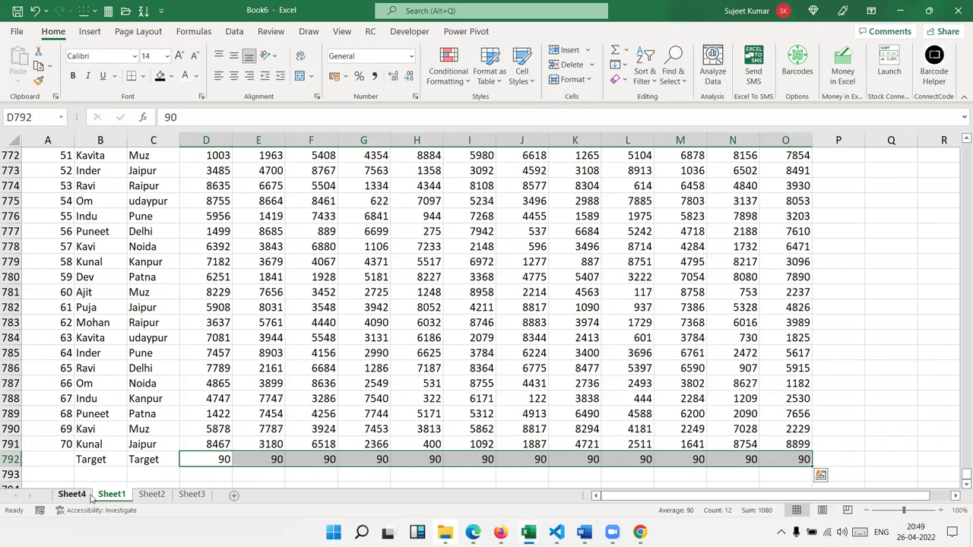
Refresh the PivotTable on Sheet4
{"action": "left_click", "coordinate": [86, 495]}
{"action": "right_click", "coordinate": [96, 323]}
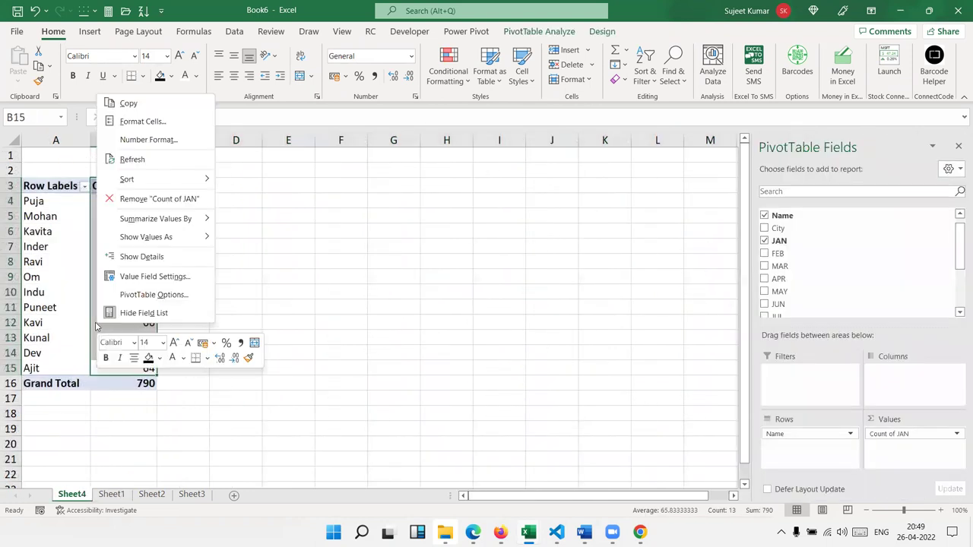
{"action": "left_click", "coordinate": [126, 159]}
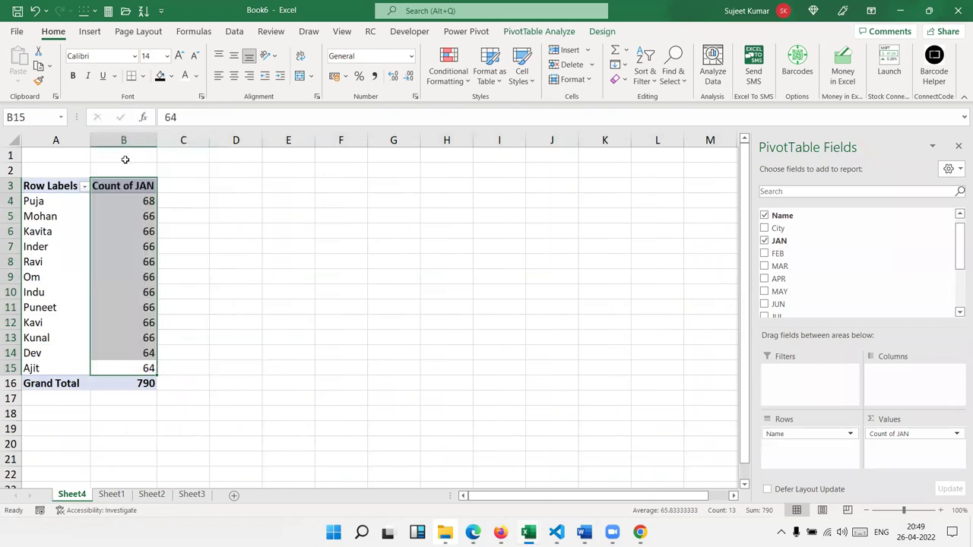
{"action": "left_click", "coordinate": [141, 262]}
Inspect Sheet1's last data row 791 and the Target row 792, then return to Sheet4
{"action": "left_click", "coordinate": [111, 495]}
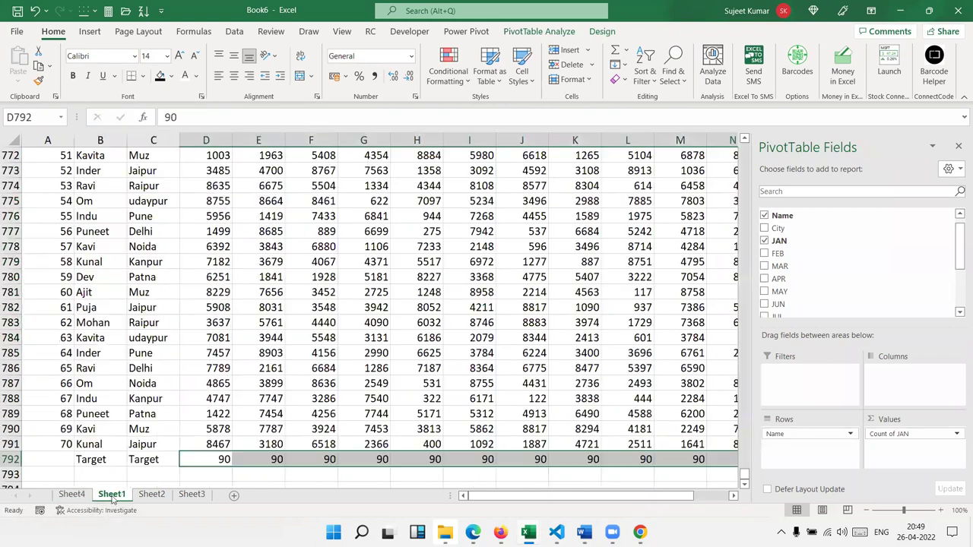
{"action": "left_click", "coordinate": [63, 444]}
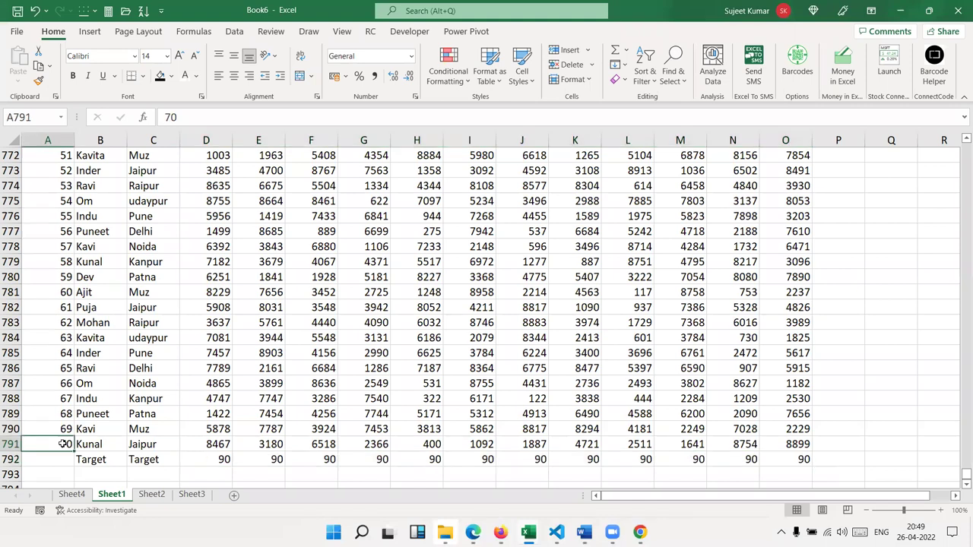
{"action": "key", "text": "ctrl+shift+Right"}
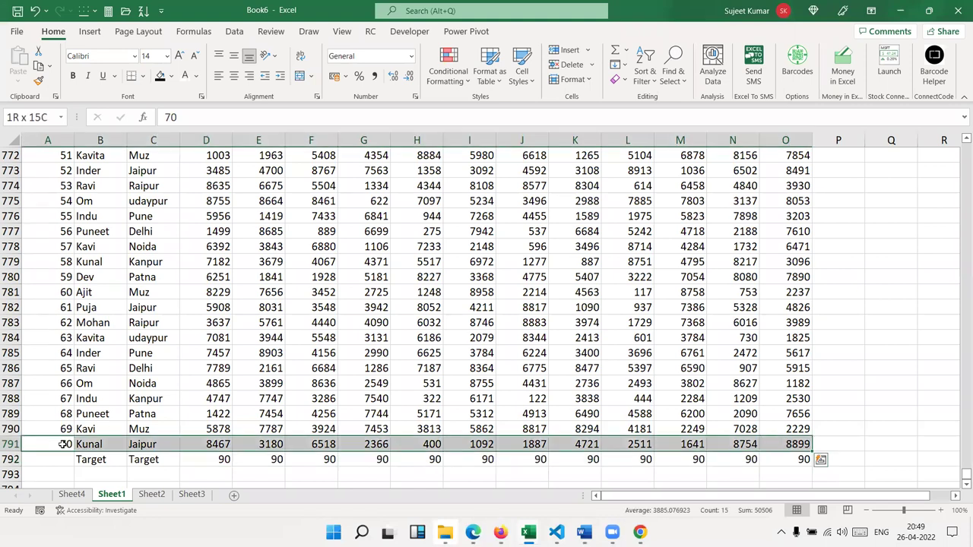
{"action": "key", "text": "ctrl+shift+Up"}
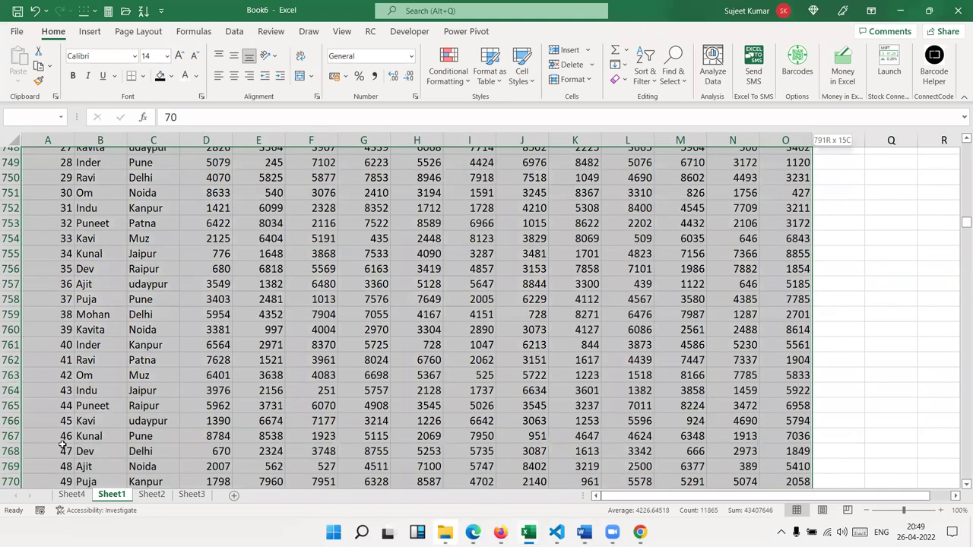
{"action": "key", "text": "ctrl+Down"}
{"action": "key", "text": "ctrl+Up"}
{"action": "key", "text": "Down"}
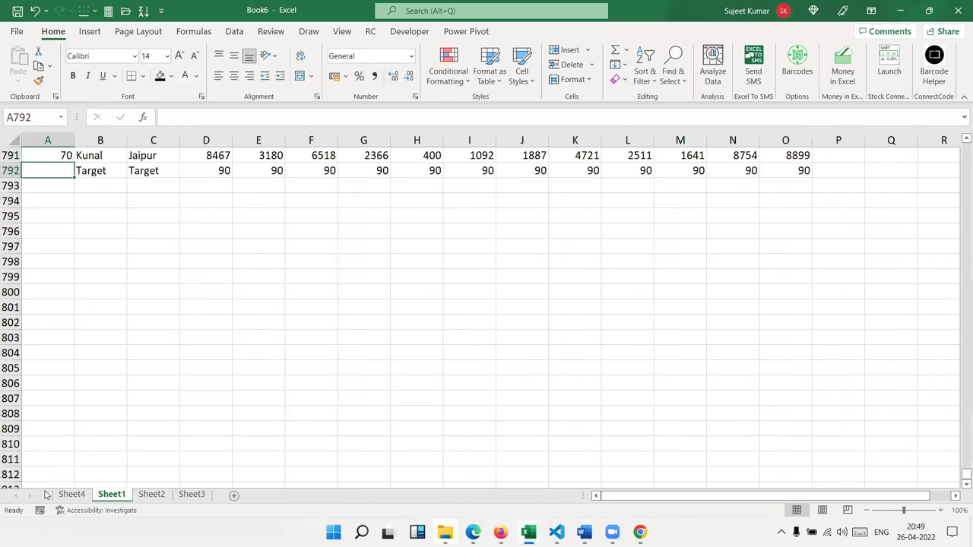
{"action": "left_click", "coordinate": [71, 494]}
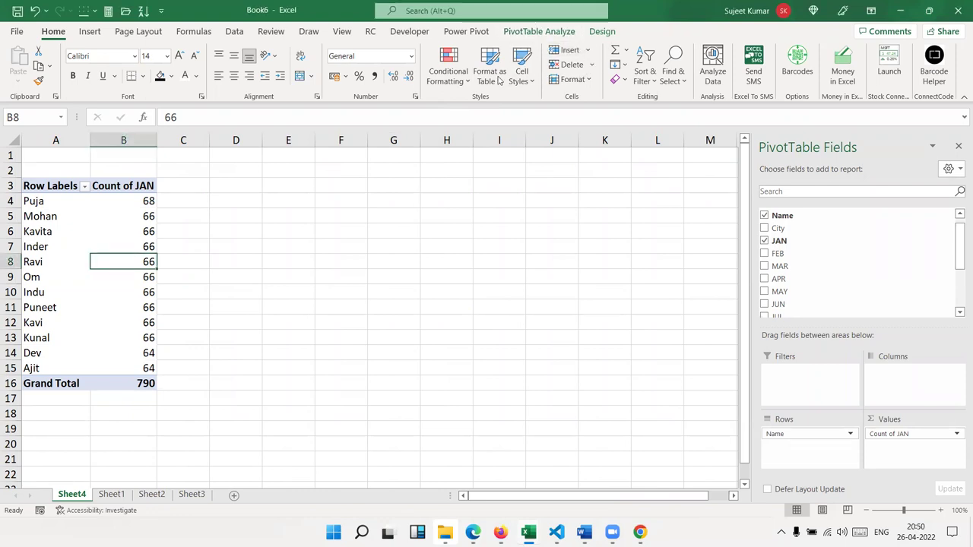
Extend the PivotTable source to Sheet1!$A$1:$O$792 so Target appears with count 1
{"action": "left_click", "coordinate": [529, 34]}
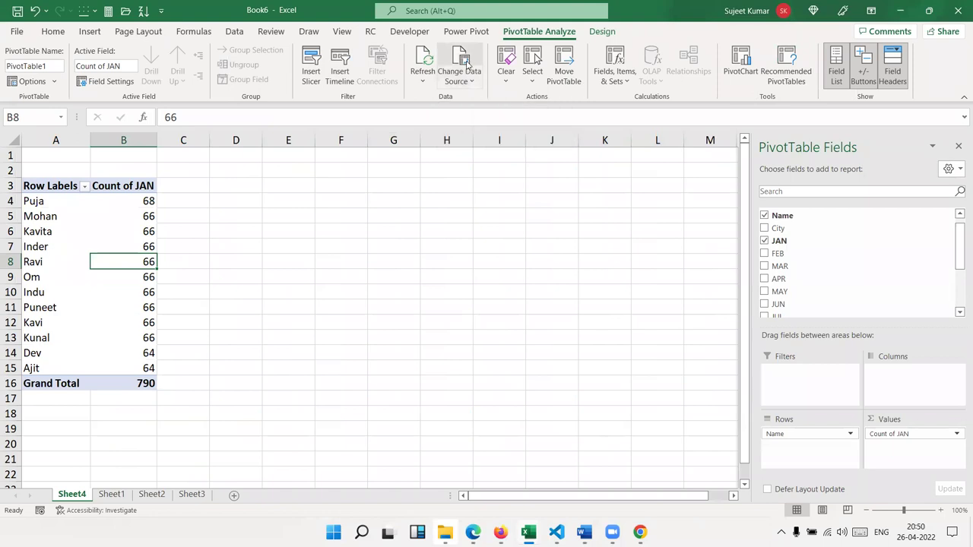
{"action": "left_click", "coordinate": [465, 62]}
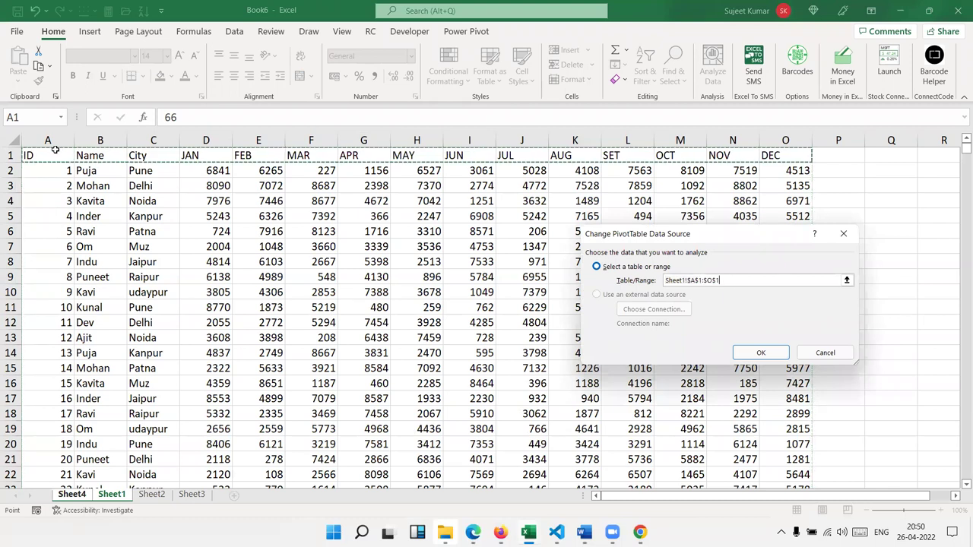
{"action": "scroll", "coordinate": [56, 150], "scroll_direction": "down", "scroll_amount": 20}
{"action": "key", "text": "shift+Down"}
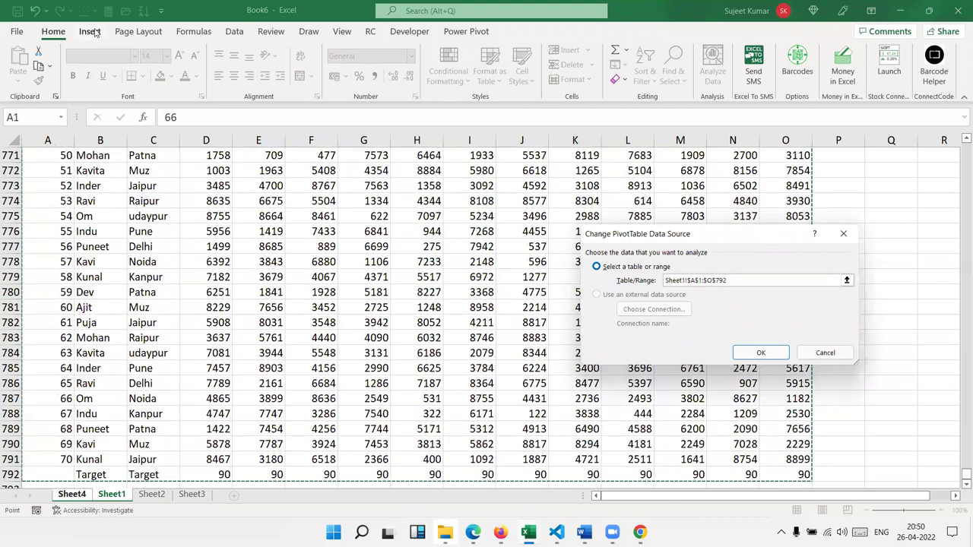
{"action": "left_click", "coordinate": [756, 352]}
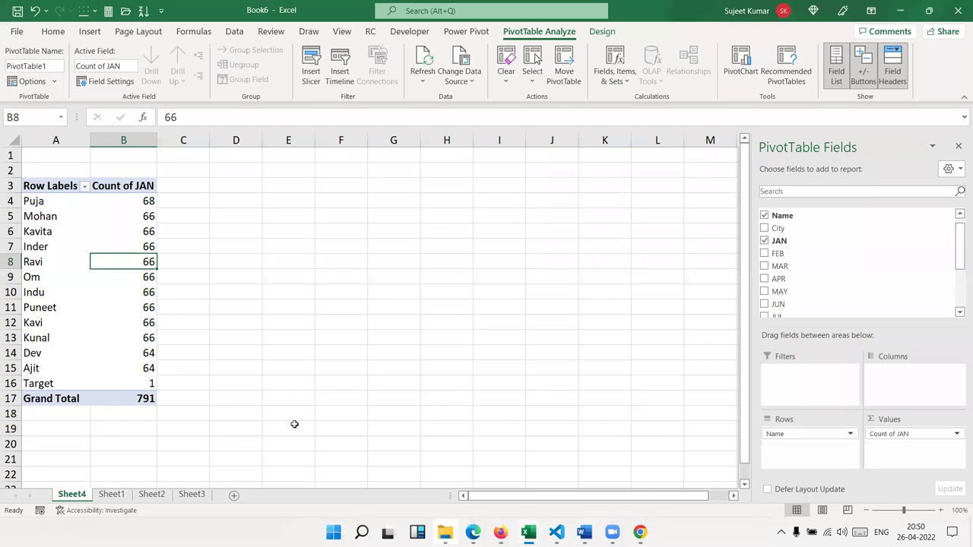
Switch the JAN value field back to Sum, giving a 3409534 Grand Total
{"action": "left_click", "coordinate": [901, 433]}
{"action": "left_click", "coordinate": [896, 420]}
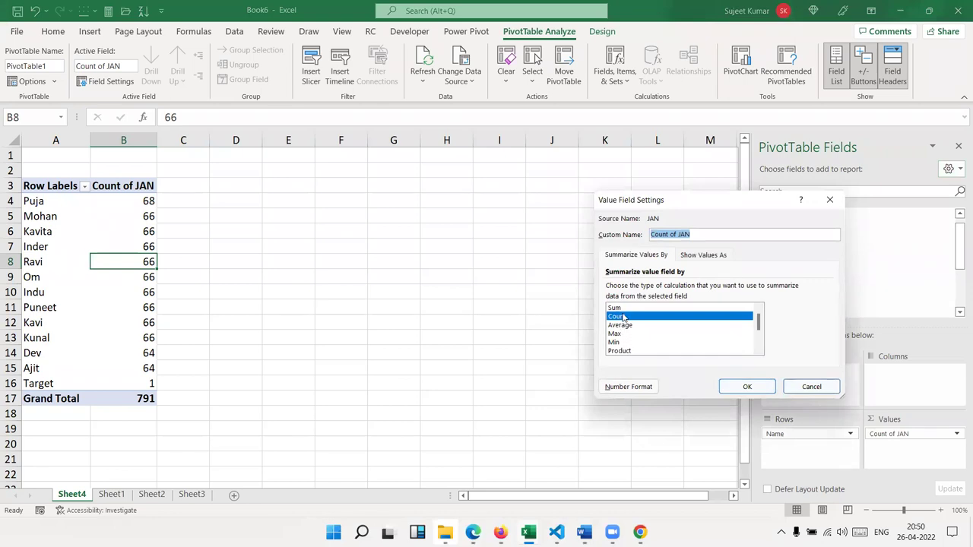
{"action": "key", "text": "Up"}
{"action": "left_click", "coordinate": [745, 387]}
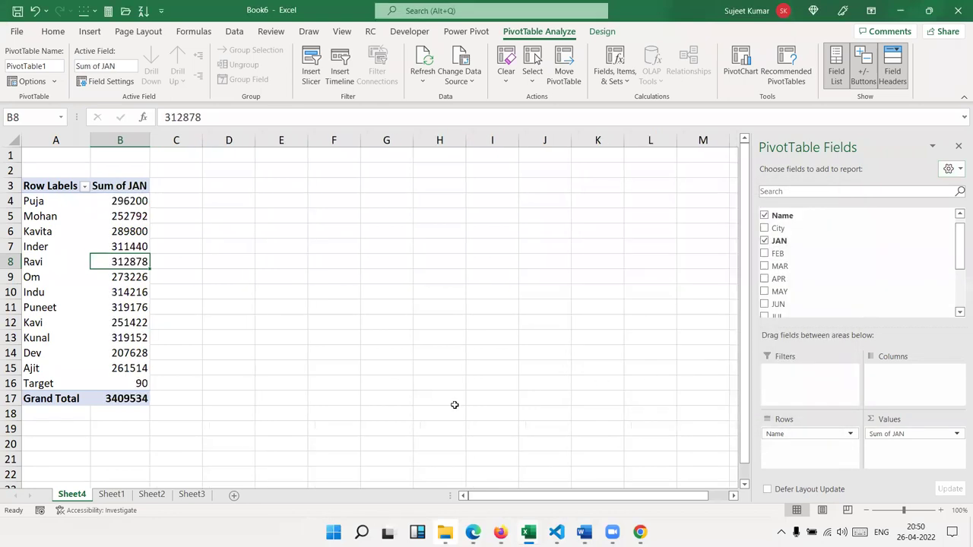
Set Sheet1's Target row to 500000 in every month column D–O, then return to Sheet4
{"action": "left_click", "coordinate": [109, 495]}
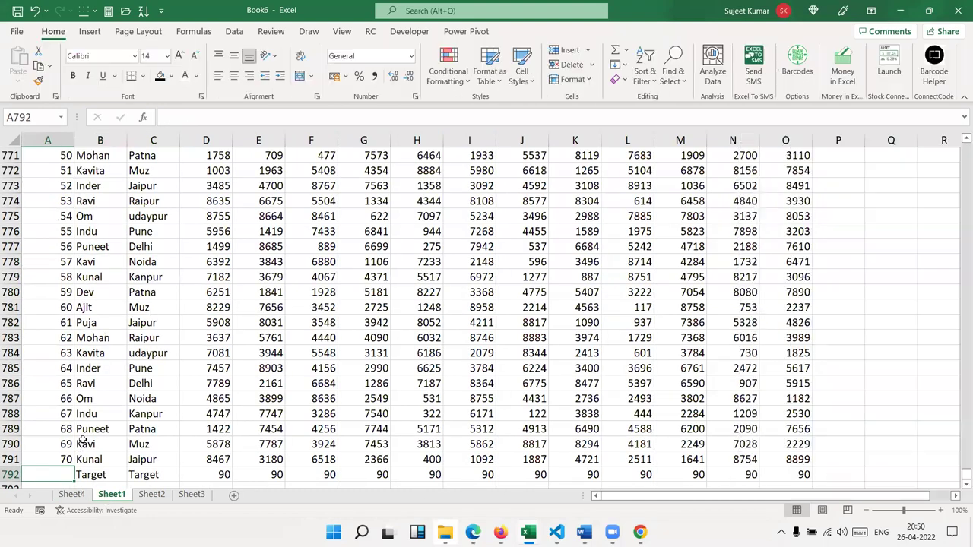
{"action": "key", "text": "ctrl+Down"}
{"action": "key", "text": "ctrl+Up"}
{"action": "key", "text": "Right"}
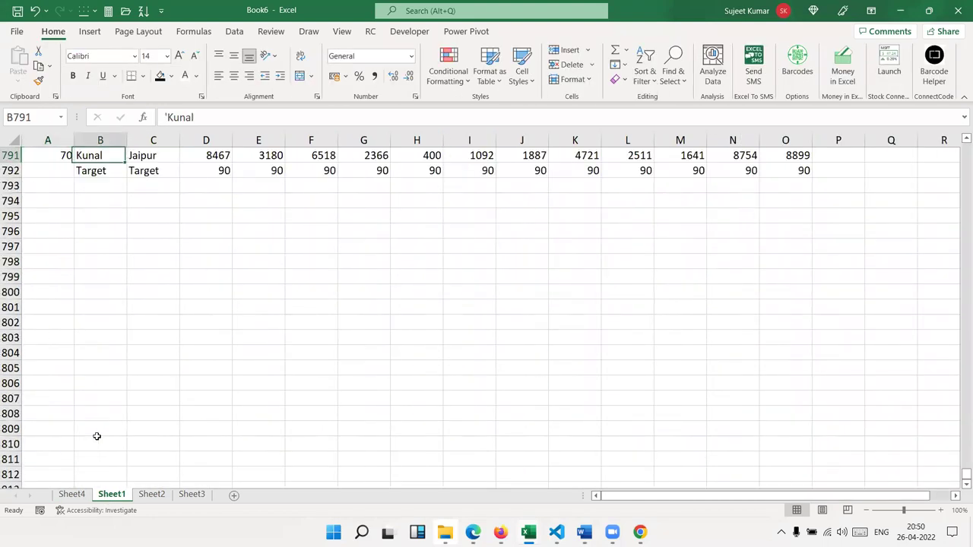
{"action": "key", "text": "Right"}
{"action": "key", "text": "Right"}
{"action": "key", "text": "Down"}
{"action": "type", "text": "500000"}
{"action": "key", "text": "Return"}
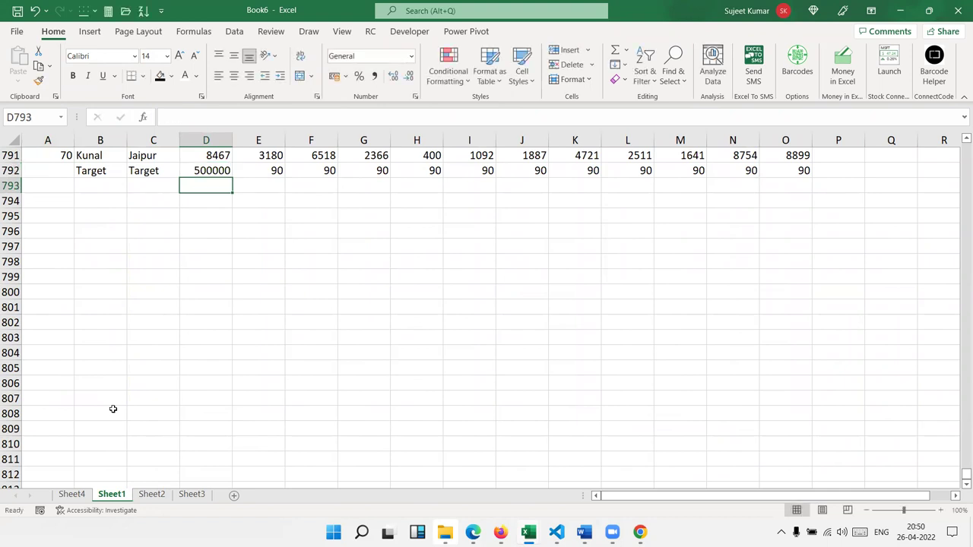
{"action": "key", "text": "Up"}
{"action": "key", "text": "ctrl+shift+Right"}
{"action": "key", "text": "ctrl+r"}
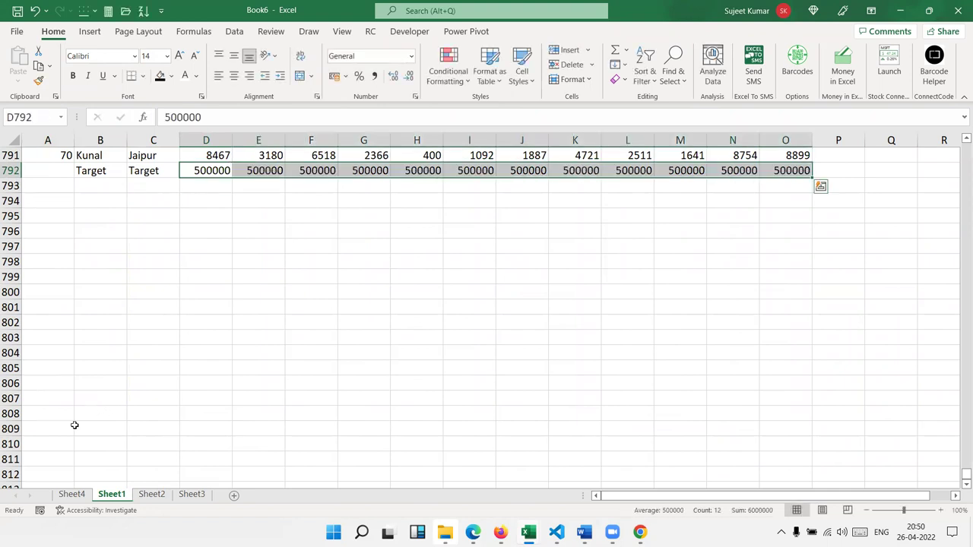
{"action": "left_click", "coordinate": [72, 494]}
Refresh the PivotTable so Target sums to 500000 (total 3909444), then select the JAN sums
{"action": "right_click", "coordinate": [107, 307]}
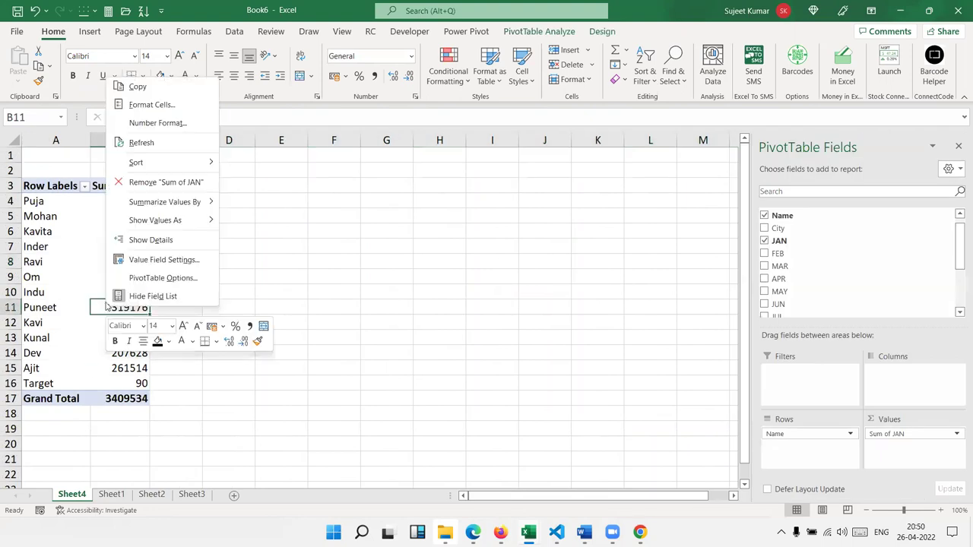
{"action": "left_click", "coordinate": [154, 144]}
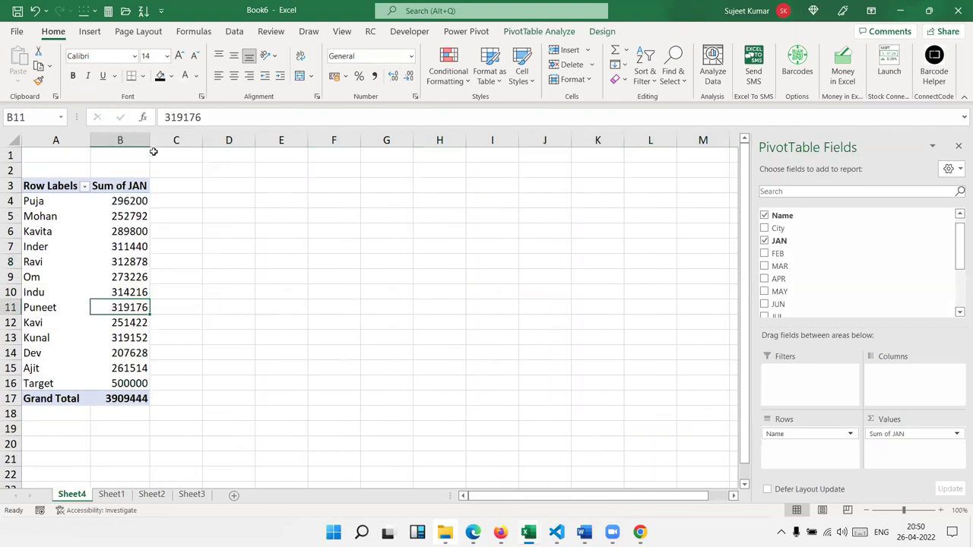
{"action": "left_click", "coordinate": [133, 383]}
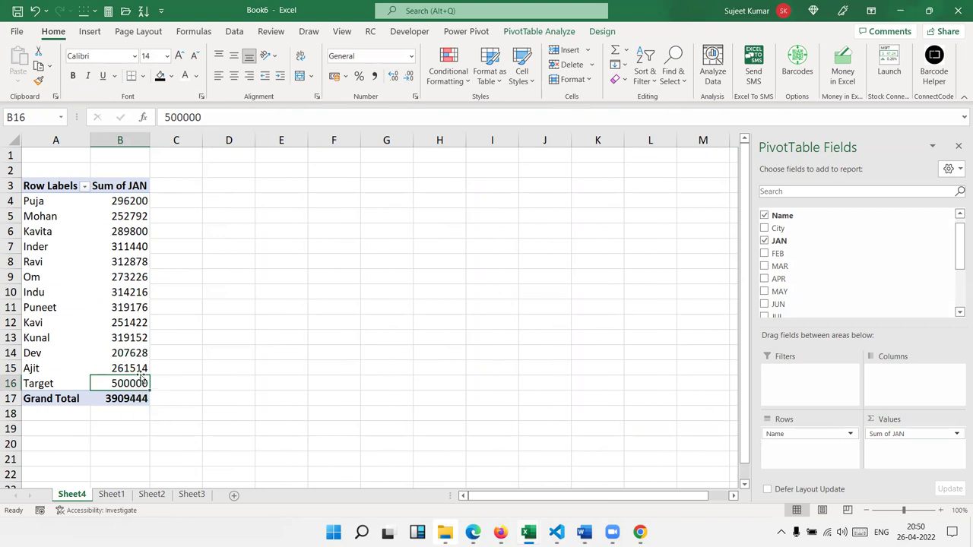
{"action": "left_click_drag", "start_coordinate": [140, 368], "coordinate": [144, 199]}
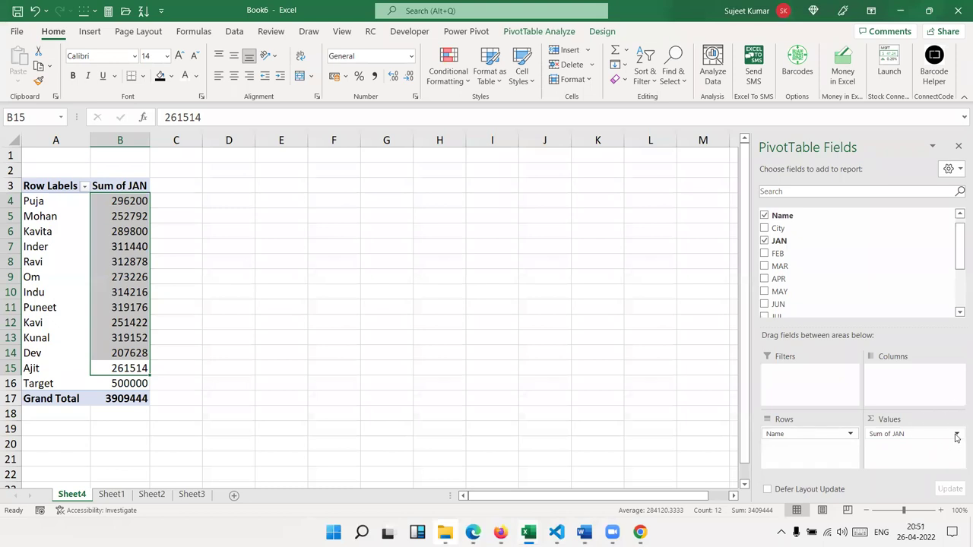
Show Sum of JAN as % Of base field Name, base item Target
{"action": "left_click", "coordinate": [957, 438]}
{"action": "left_click", "coordinate": [915, 422]}
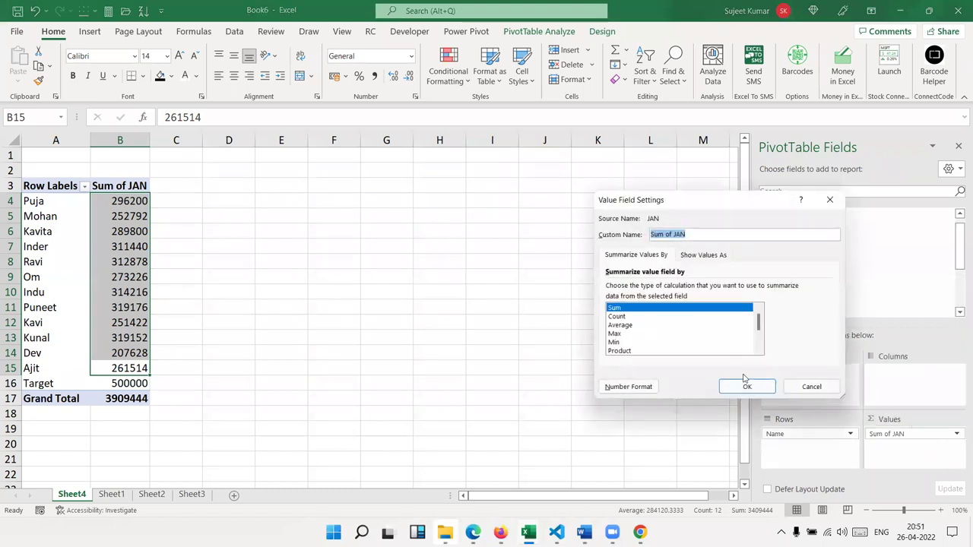
{"action": "left_click_drag", "start_coordinate": [631, 201], "coordinate": [385, 168]}
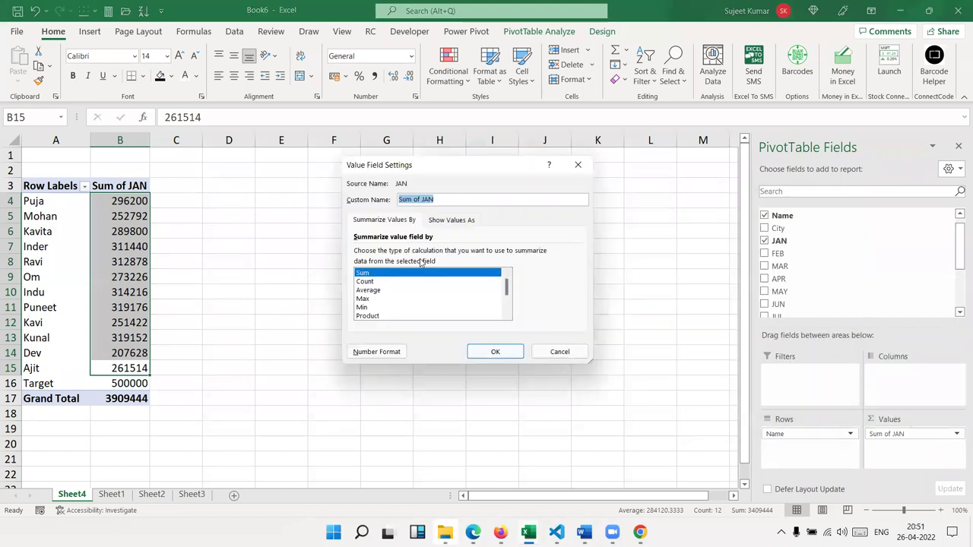
{"action": "left_click", "coordinate": [447, 226]}
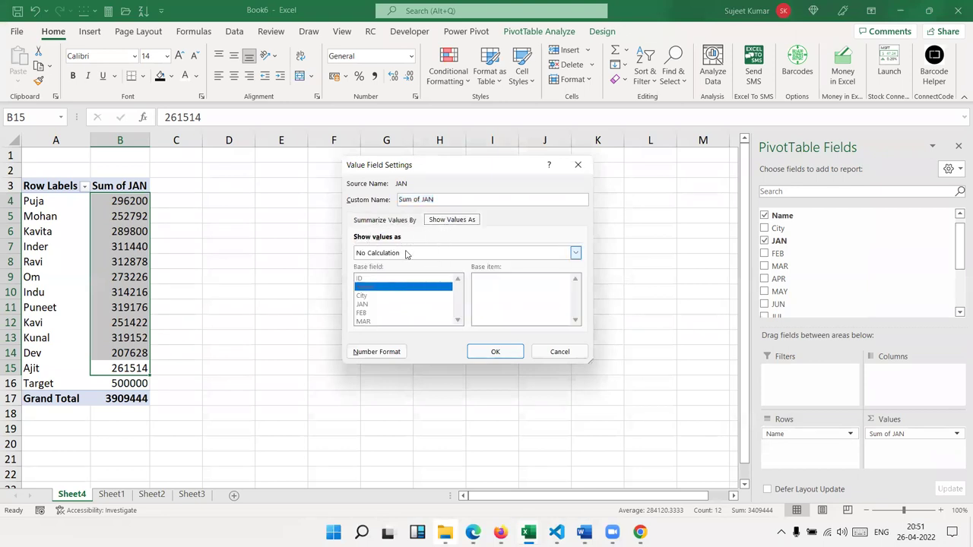
{"action": "left_click", "coordinate": [406, 253]}
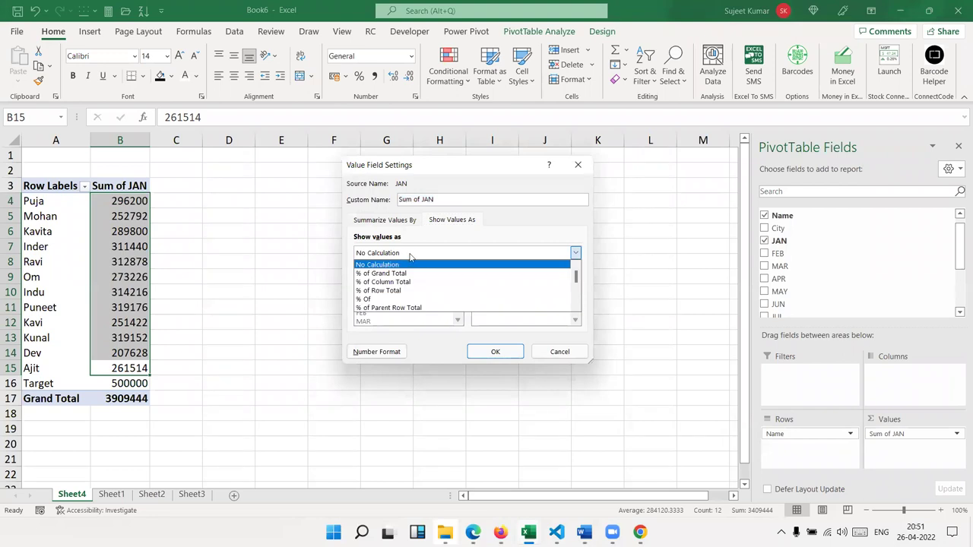
{"action": "left_click", "coordinate": [403, 273]}
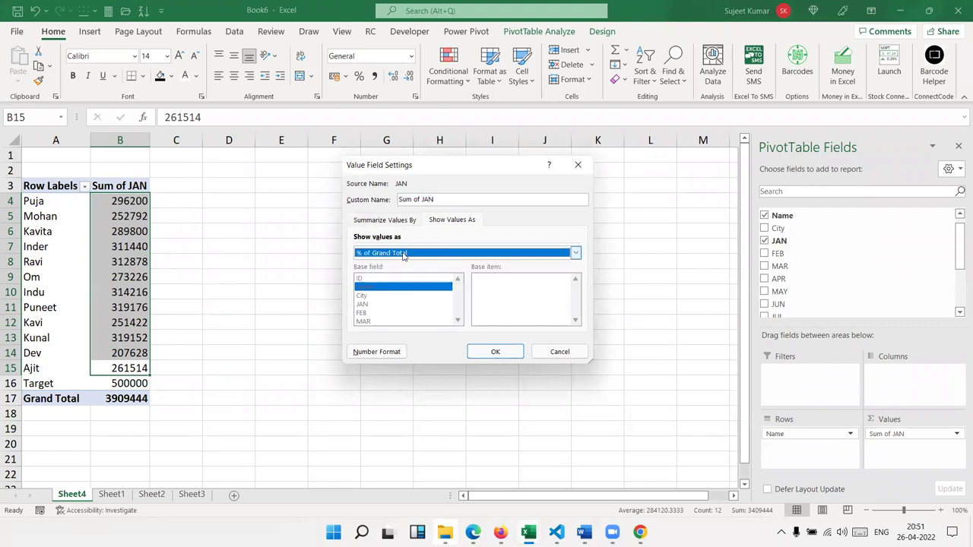
{"action": "left_click", "coordinate": [403, 255]}
{"action": "left_click", "coordinate": [392, 304]}
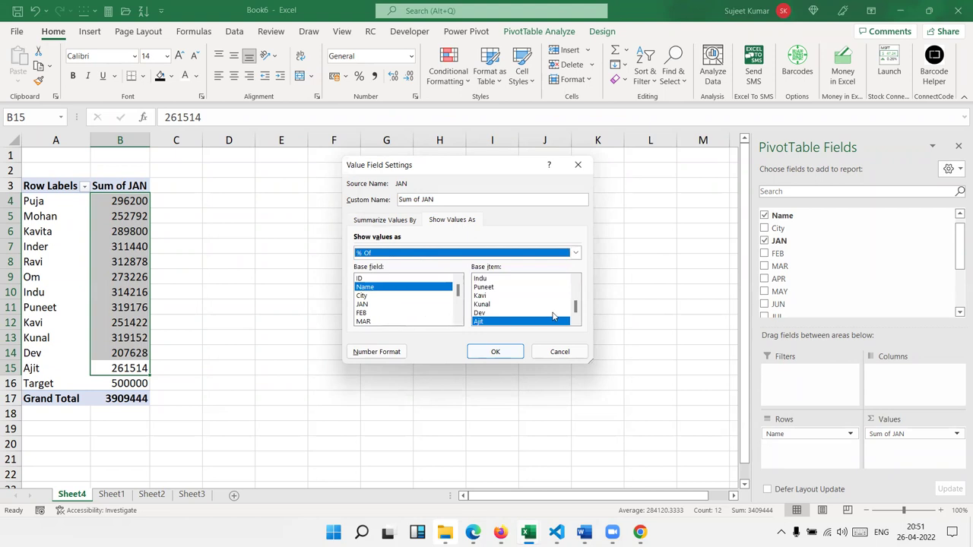
{"action": "left_click", "coordinate": [507, 297]}
{"action": "scroll", "coordinate": [502, 304], "scroll_direction": "down", "scroll_amount": 1}
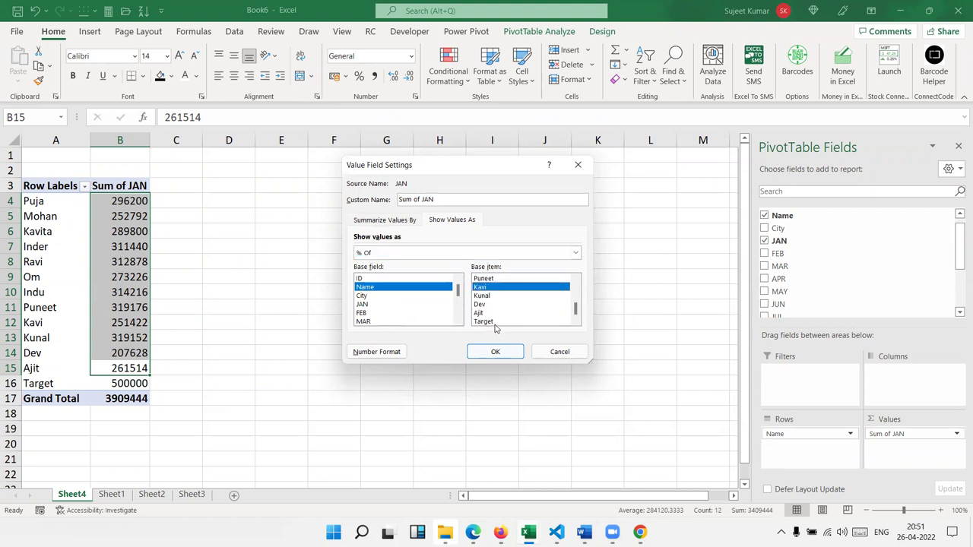
{"action": "left_click", "coordinate": [487, 321]}
{"action": "left_click", "coordinate": [501, 355]}
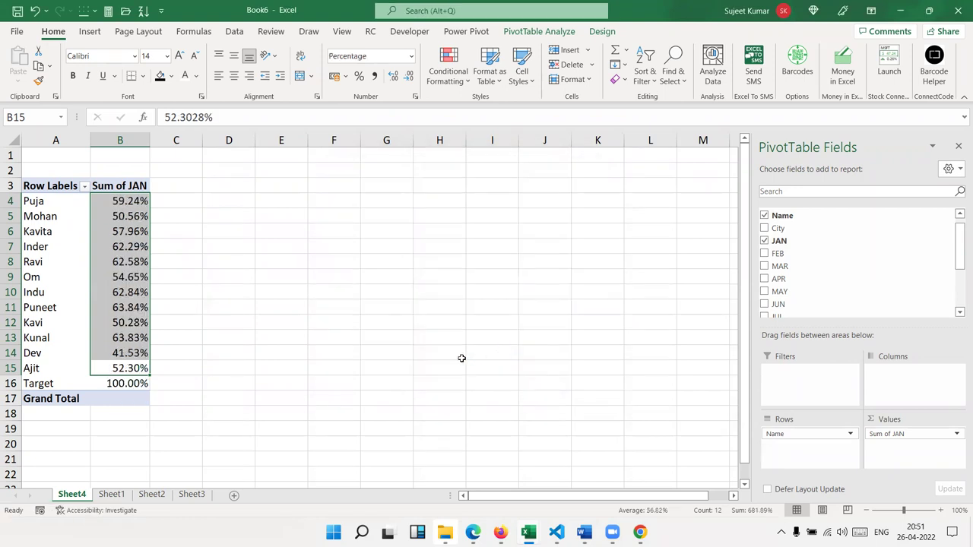
Undo the % Of Target display so JAN shows plain sums, then reselect the people's sums
{"action": "left_click_drag", "start_coordinate": [120, 363], "coordinate": [120, 200]}
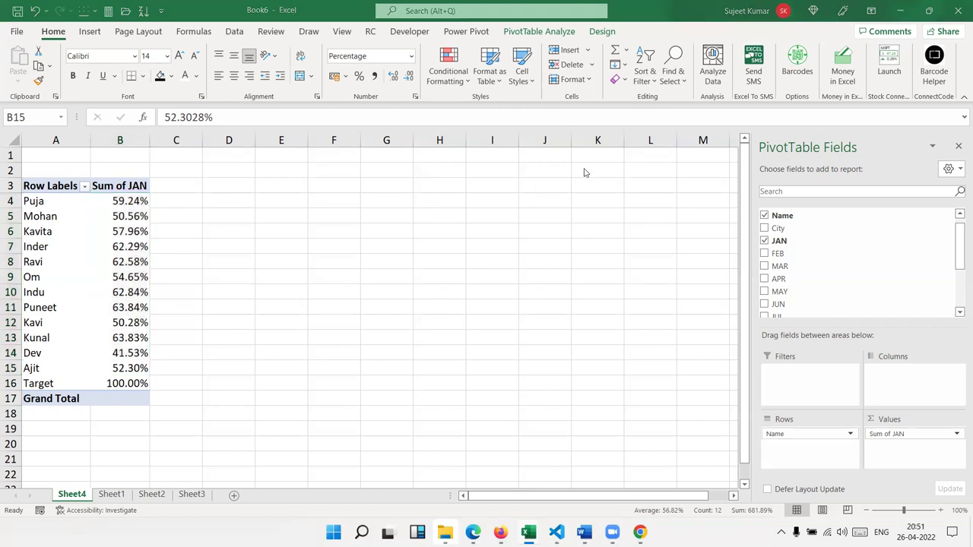
{"action": "key", "text": "shift+Up"}
{"action": "key", "text": "shift+Up"}
{"action": "key", "text": "shift+Up"}
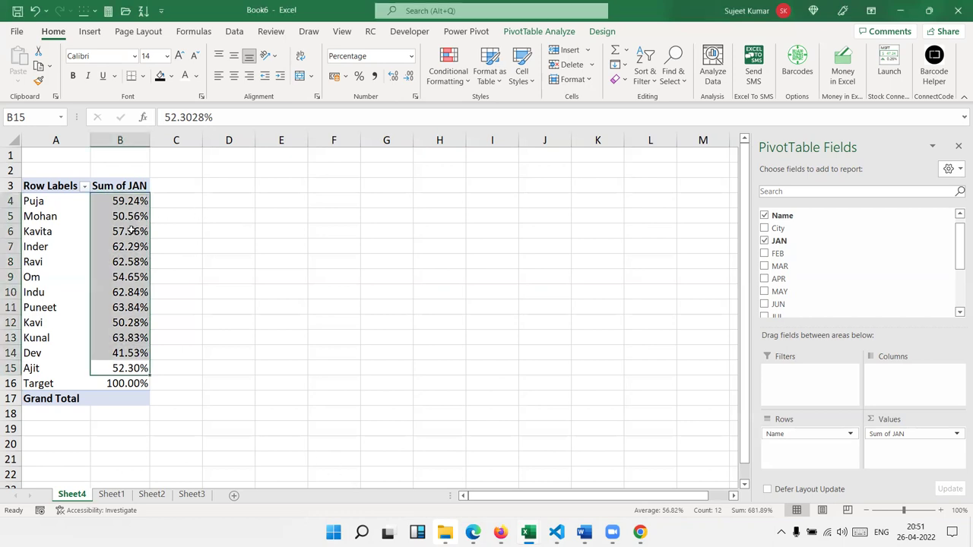
{"action": "key", "text": "ctrl+z"}
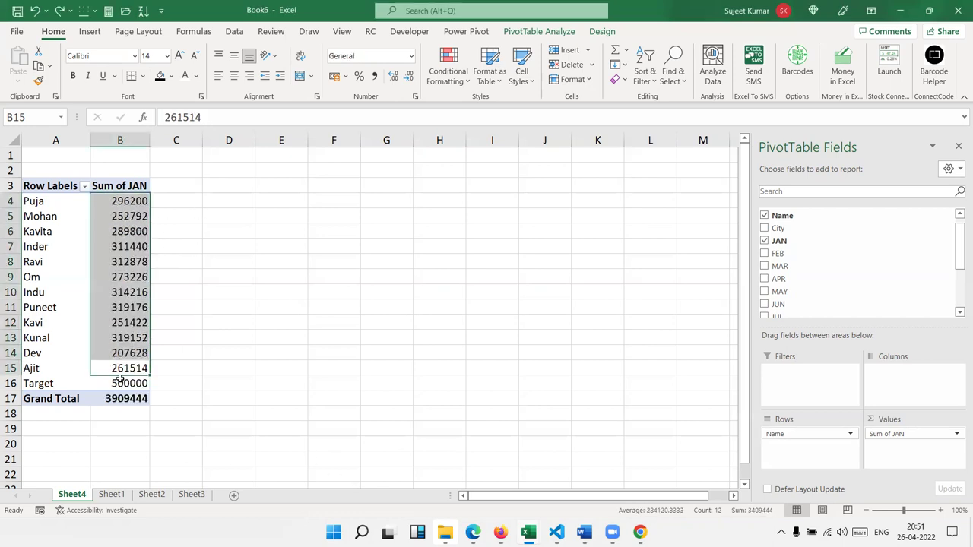
{"action": "left_click", "coordinate": [120, 380]}
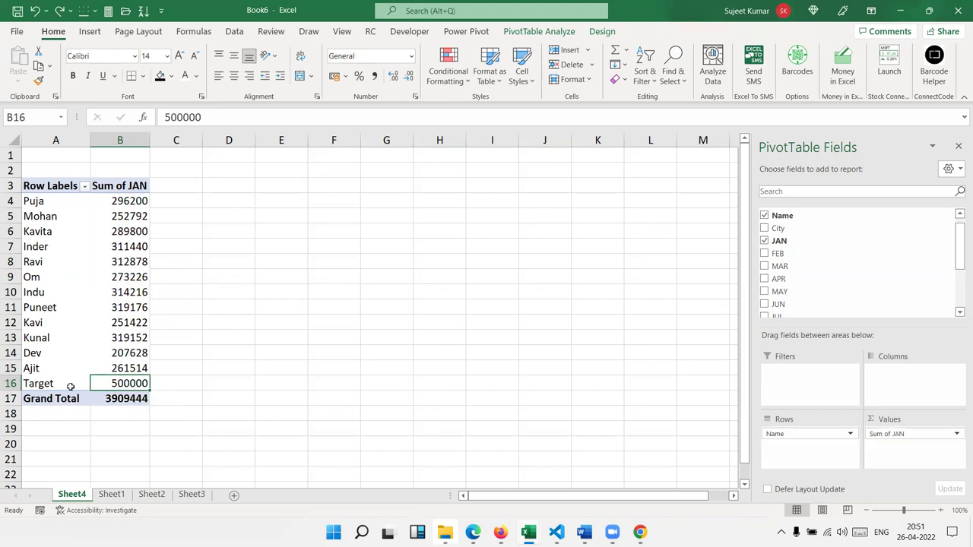
{"action": "left_click_drag", "start_coordinate": [131, 368], "coordinate": [138, 204]}
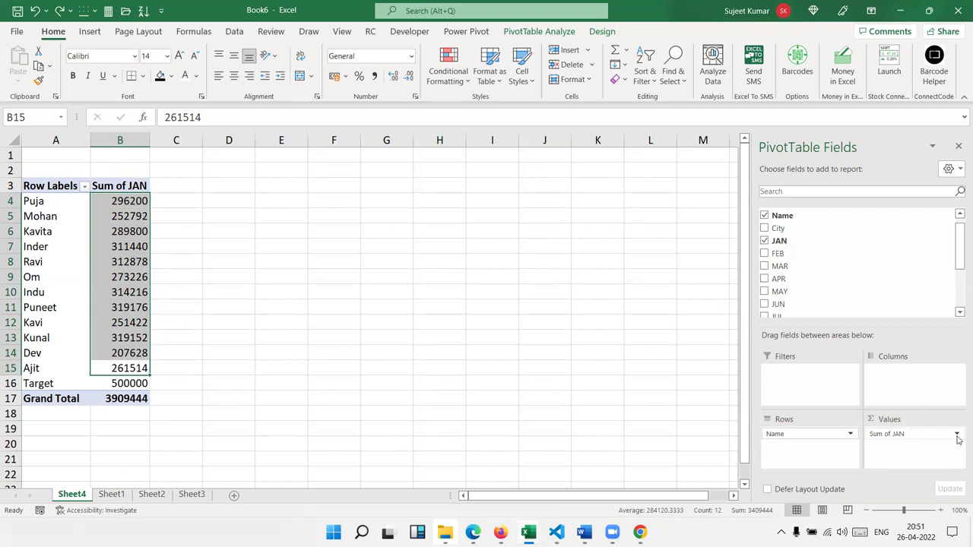
Reapply Show Values As % Of with base item Target to the Sum of JAN field
{"action": "left_click", "coordinate": [957, 439]}
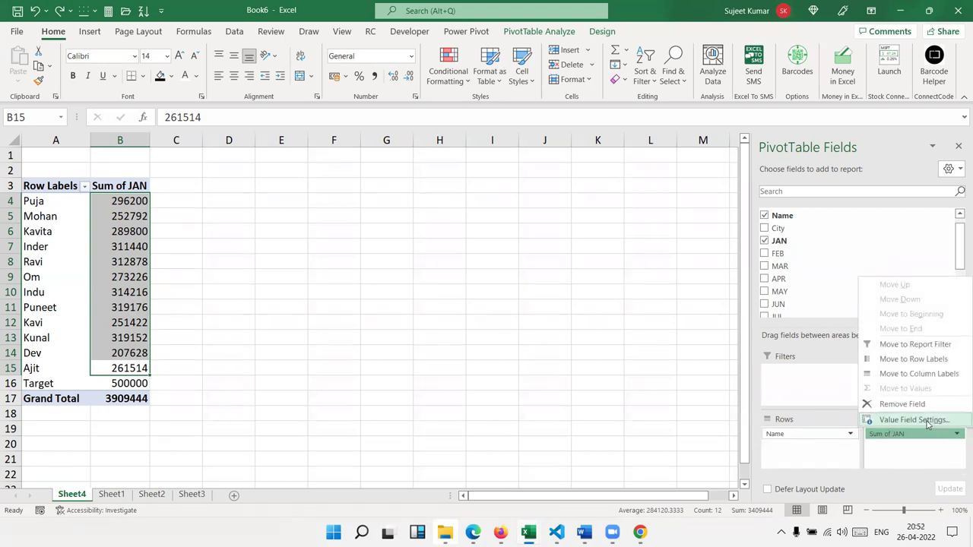
{"action": "left_click", "coordinate": [927, 420]}
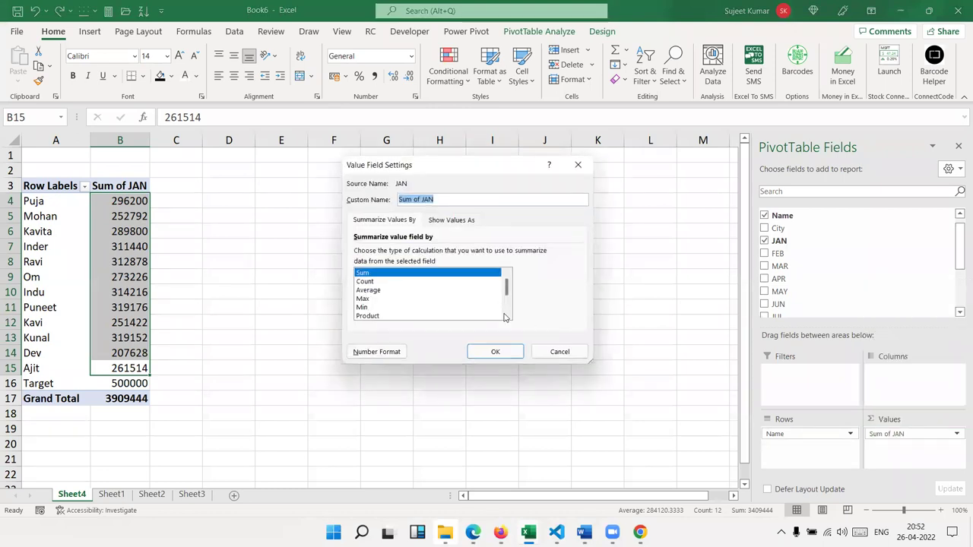
{"action": "left_click", "coordinate": [456, 222]}
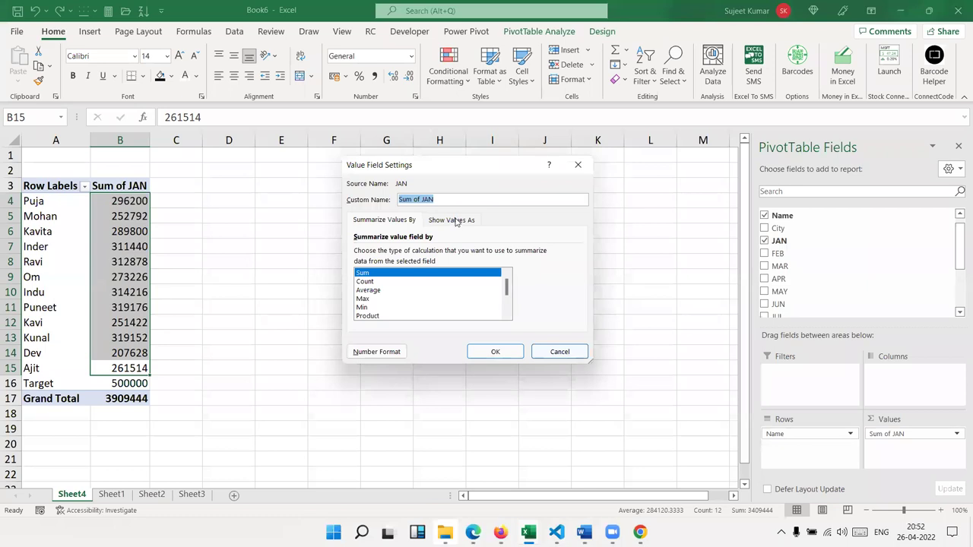
{"action": "left_click", "coordinate": [456, 220]}
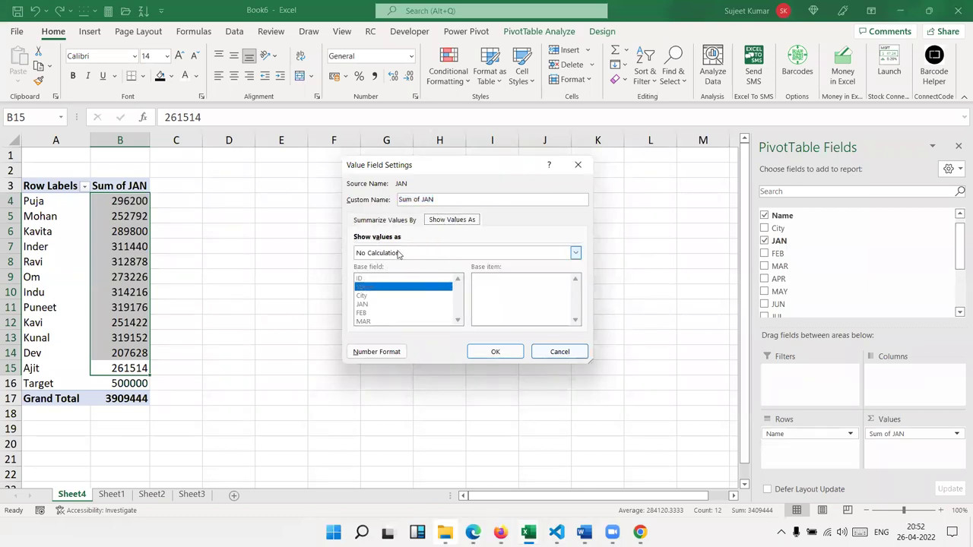
{"action": "left_click", "coordinate": [401, 253]}
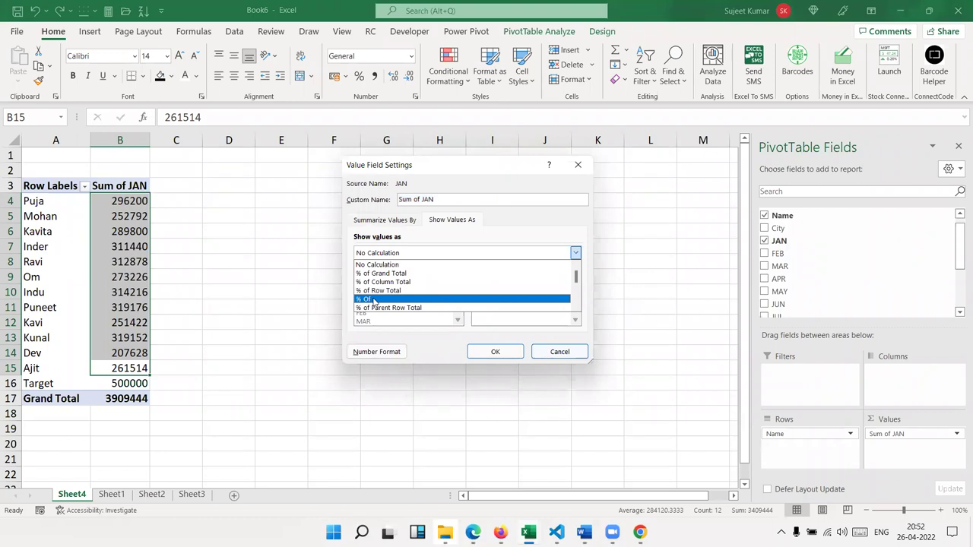
{"action": "left_click", "coordinate": [374, 300]}
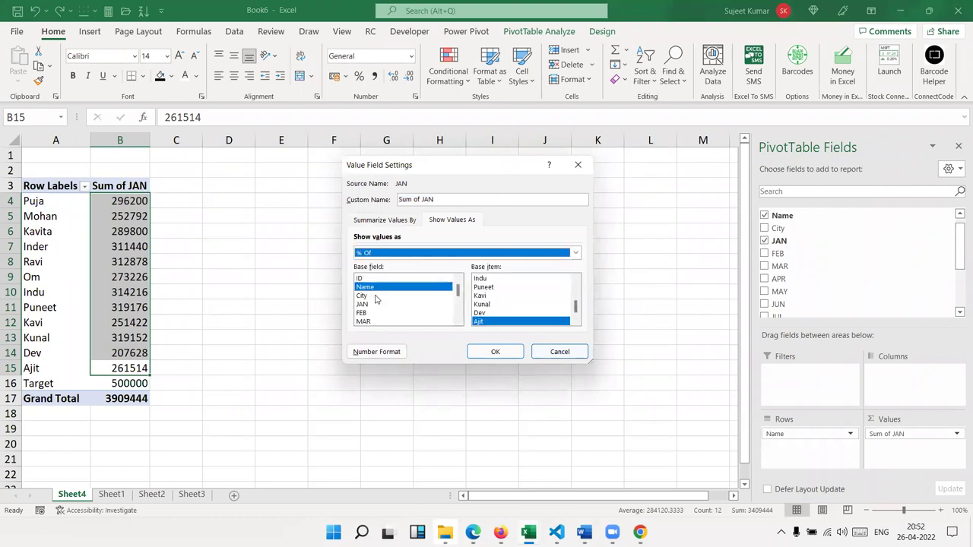
{"action": "scroll", "coordinate": [576, 318], "scroll_direction": "down", "scroll_amount": 1}
{"action": "left_click", "coordinate": [534, 322]}
{"action": "left_click", "coordinate": [507, 353]}
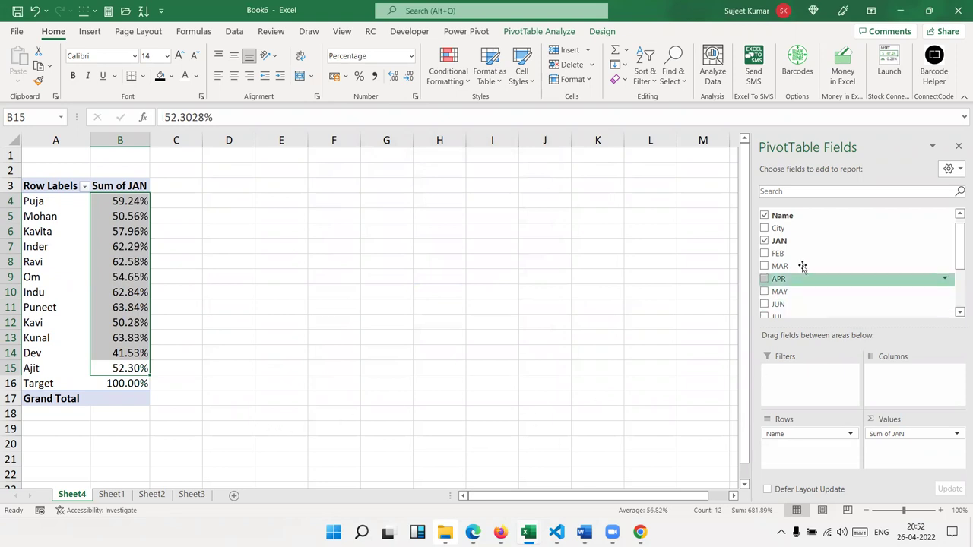
Add JAN to Values again as Sum of JAN2 and select the first percentage cells in column C
{"action": "left_click_drag", "start_coordinate": [788, 250], "coordinate": [897, 447]}
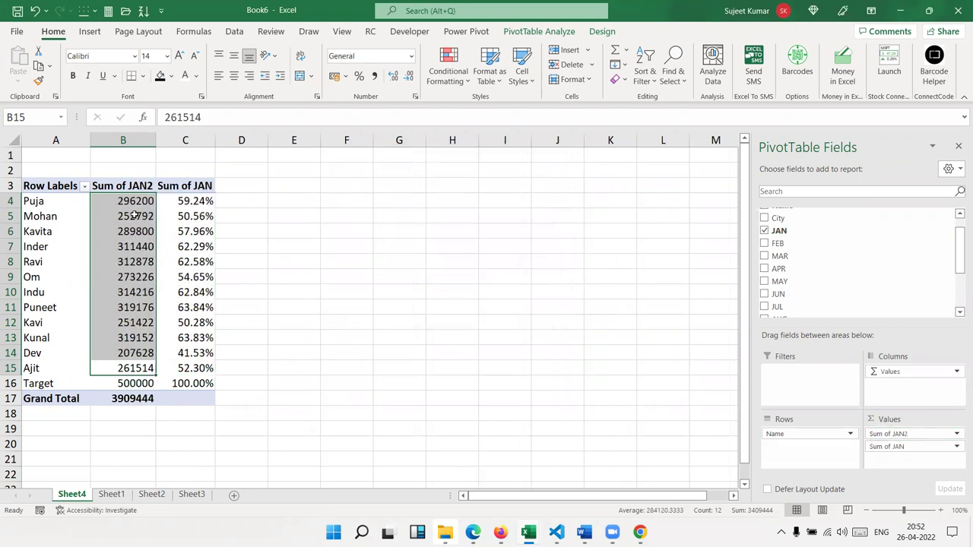
{"action": "left_click_drag", "start_coordinate": [163, 201], "coordinate": [163, 277]}
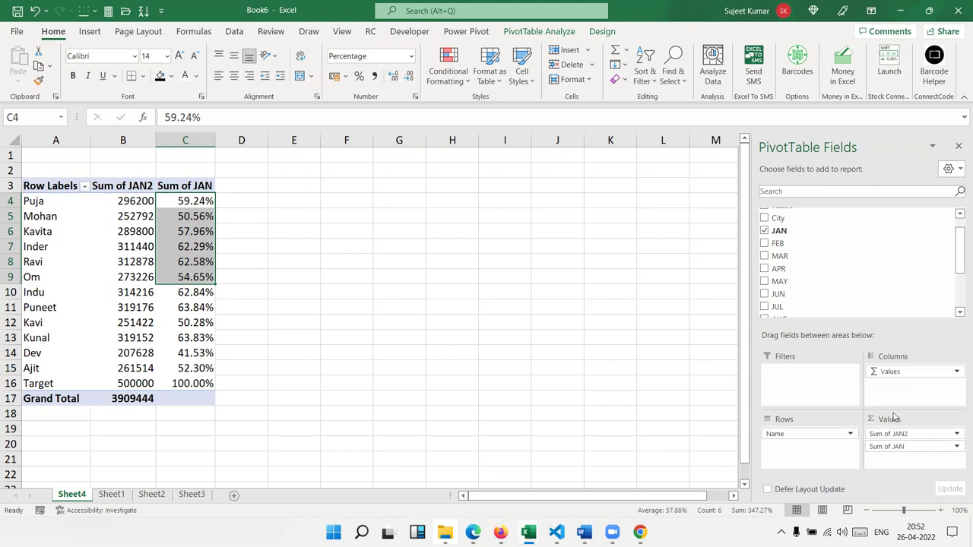
{"action": "mouse_move", "coordinate": [886, 372]}
{"action": "left_mouse_down"}
{"action": "mouse_move", "coordinate": [911, 384]}
{"action": "mouse_move", "coordinate": [897, 376]}
{"action": "left_mouse_up"}
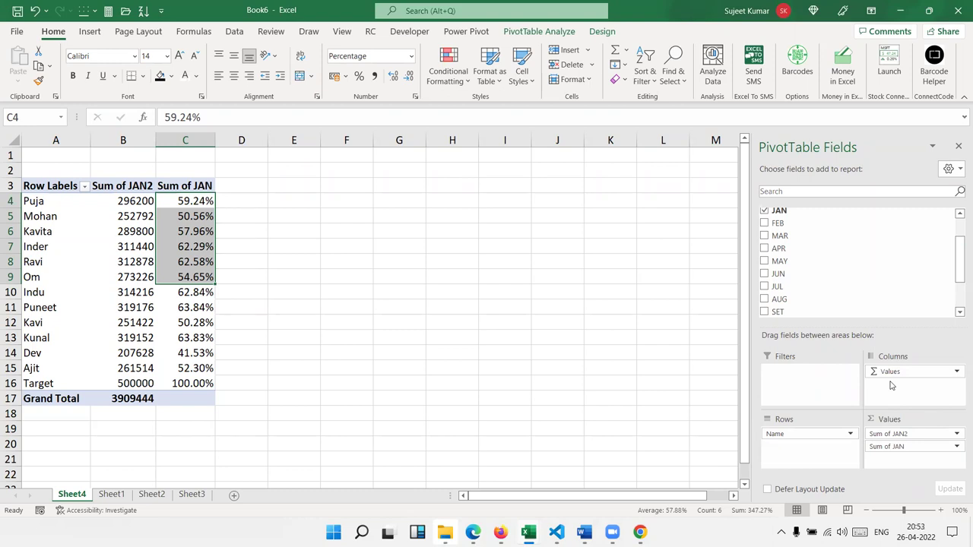
Remove the JAN value fields and place City across the PivotTable columns beside the Name rows
{"action": "mouse_move", "coordinate": [888, 373]}
{"action": "left_mouse_down"}
{"action": "mouse_move", "coordinate": [905, 391]}
{"action": "mouse_move", "coordinate": [882, 328]}
{"action": "left_mouse_up"}
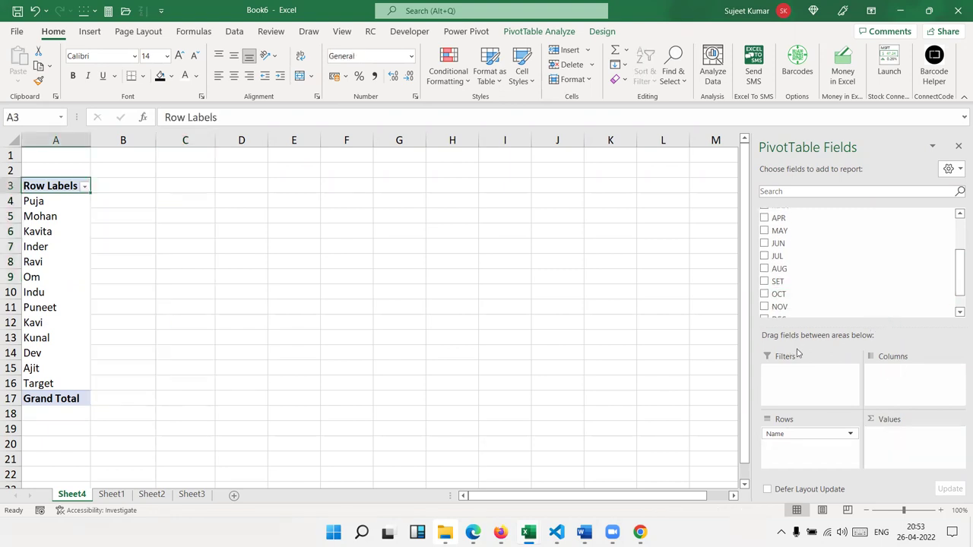
{"action": "scroll", "coordinate": [829, 298], "scroll_direction": "up", "scroll_amount": 2}
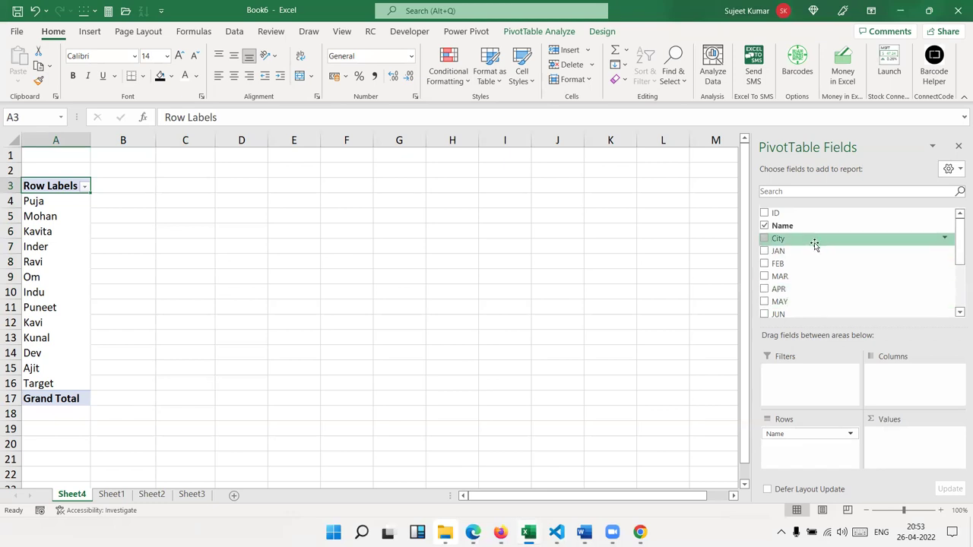
{"action": "left_click_drag", "start_coordinate": [813, 242], "coordinate": [882, 371]}
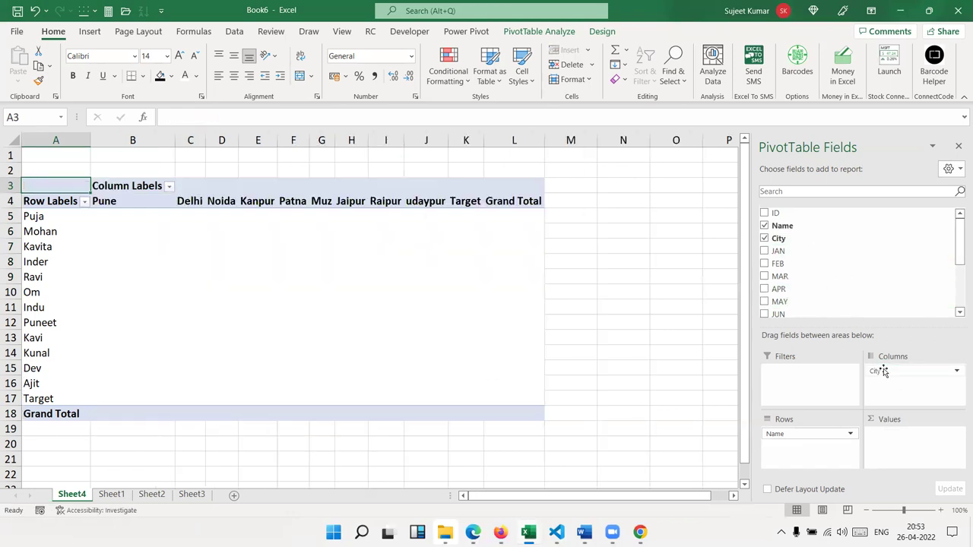
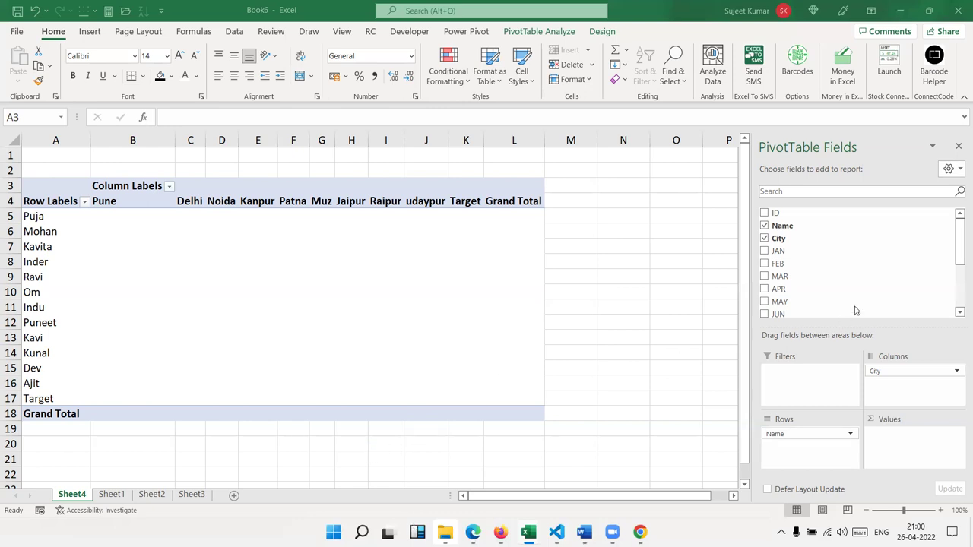
Add JAN to the Values area so the pivot sums January by name and city
{"action": "left_click", "coordinate": [779, 251]}
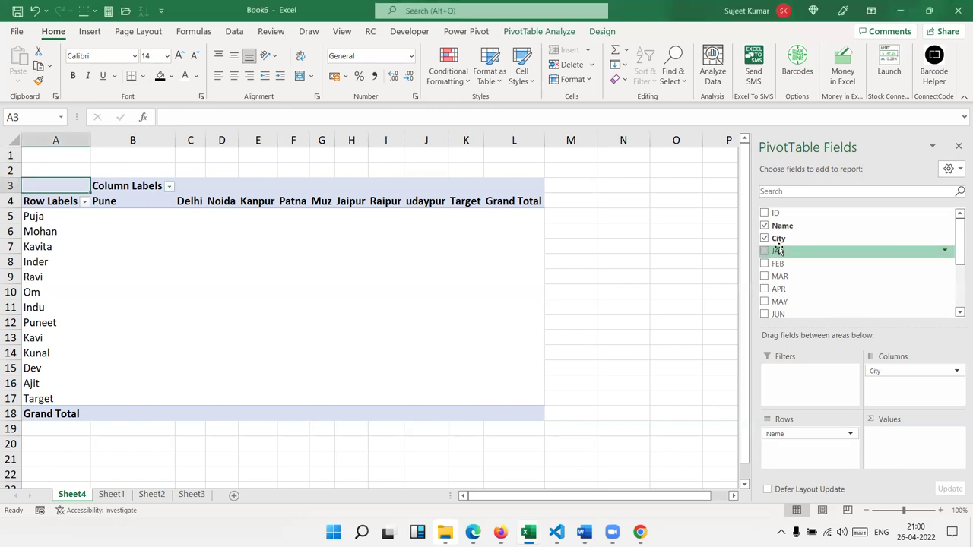
{"action": "mouse_move", "coordinate": [779, 250]}
{"action": "left_mouse_down"}
{"action": "mouse_move", "coordinate": [917, 455]}
{"action": "mouse_move", "coordinate": [901, 445]}
{"action": "left_mouse_up"}
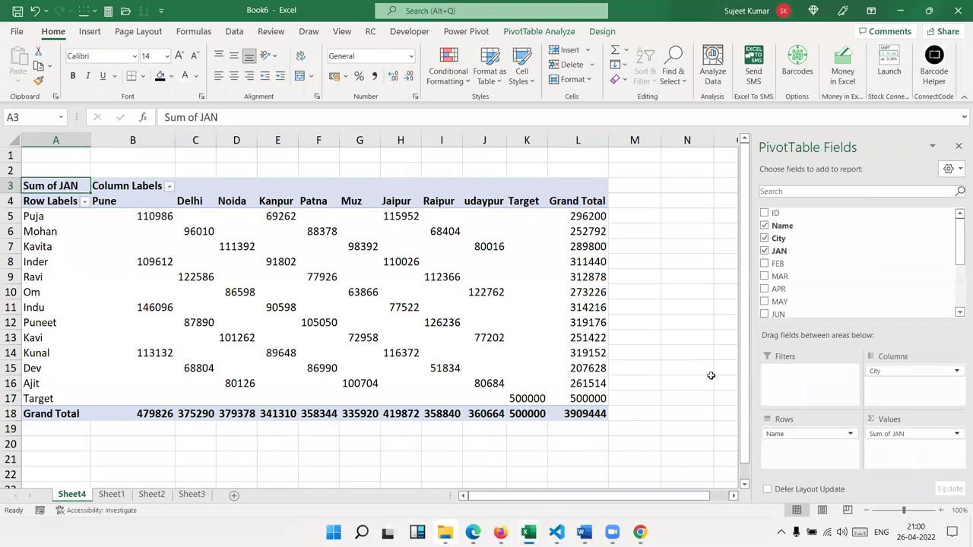
Set the pivot table option 'For empty cells show' to 0
{"action": "right_click", "coordinate": [420, 291]}
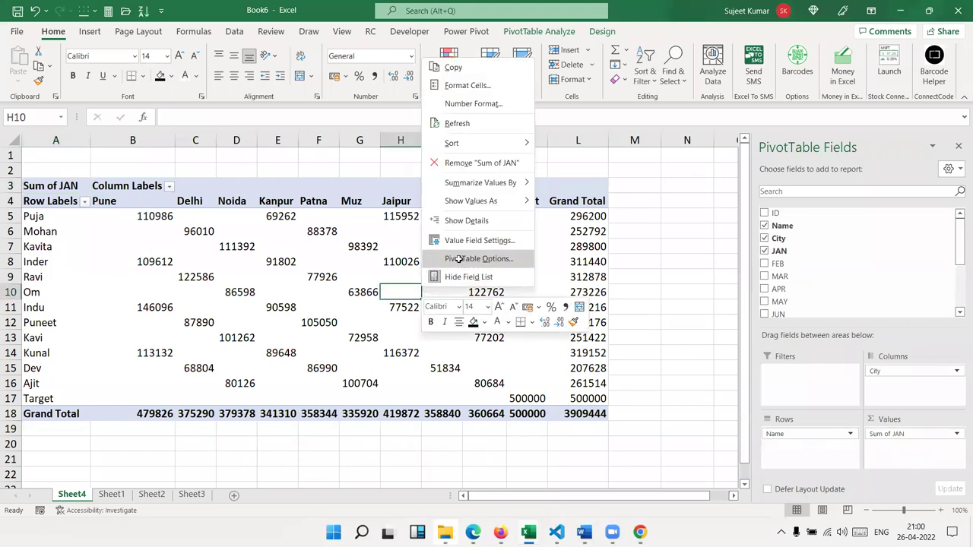
{"action": "left_click", "coordinate": [461, 260]}
{"action": "type", "text": "0"}
{"action": "key", "text": "Return"}
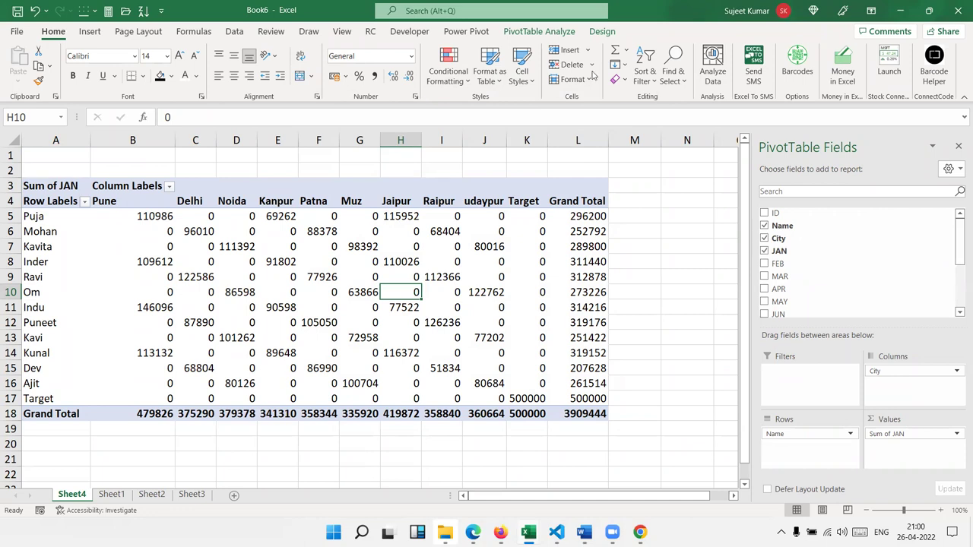
Open Value Field Settings for Sum of JAN and view the Show values as list
{"action": "left_click", "coordinate": [950, 433]}
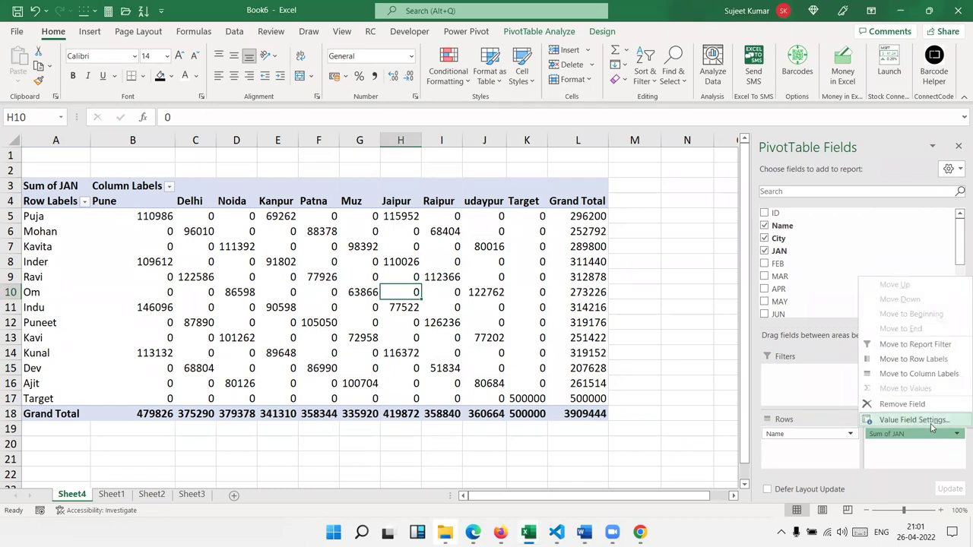
{"action": "left_click", "coordinate": [931, 423]}
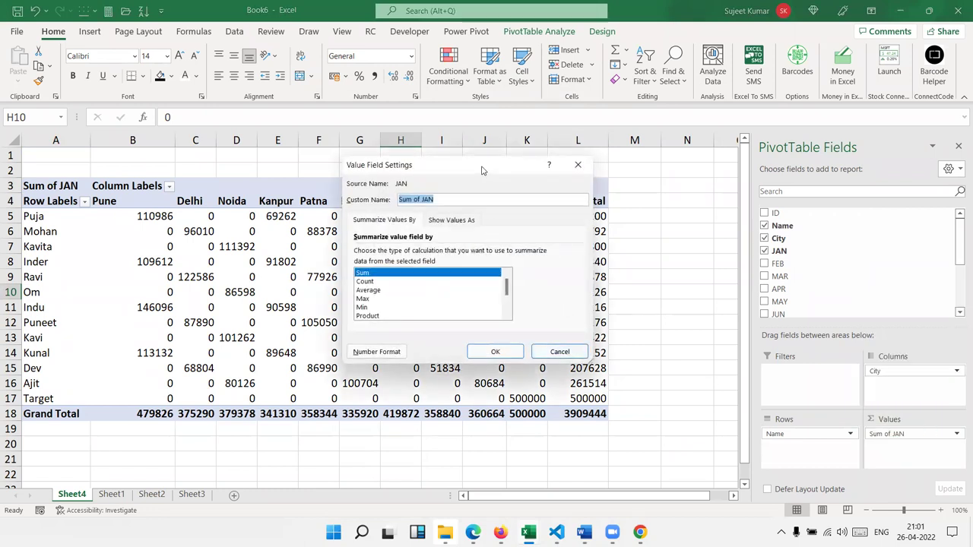
{"action": "left_click_drag", "start_coordinate": [489, 175], "coordinate": [701, 180]}
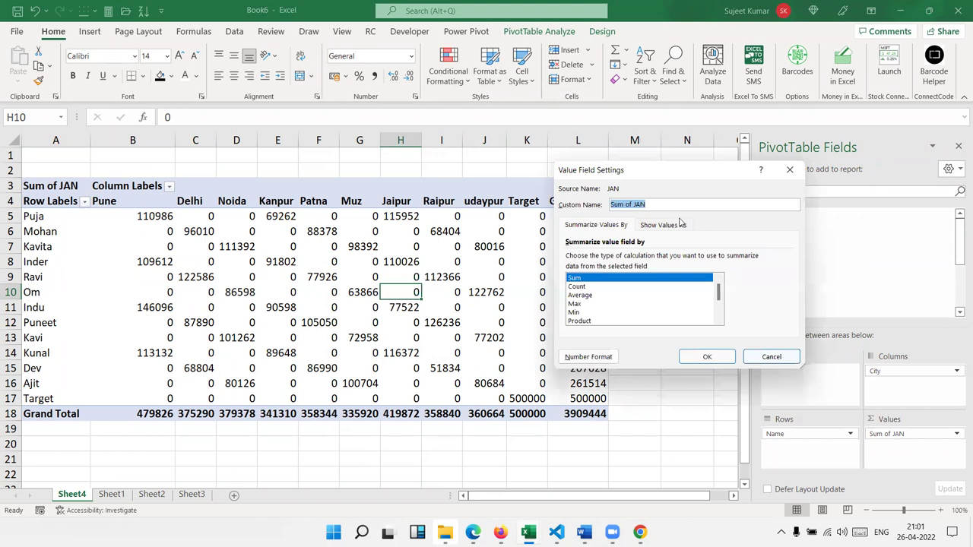
{"action": "left_click", "coordinate": [667, 228]}
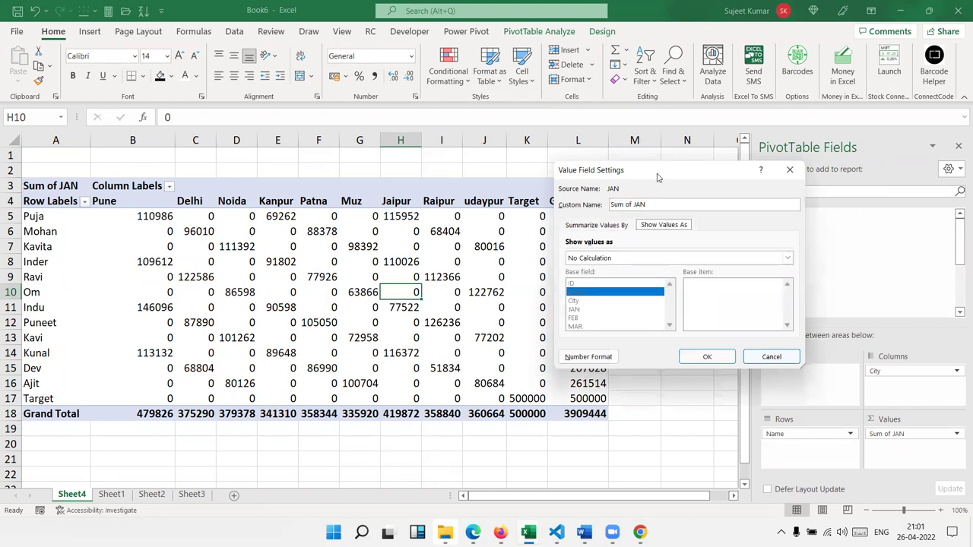
{"action": "left_click_drag", "start_coordinate": [658, 177], "coordinate": [726, 178]}
{"action": "left_click", "coordinate": [672, 260]}
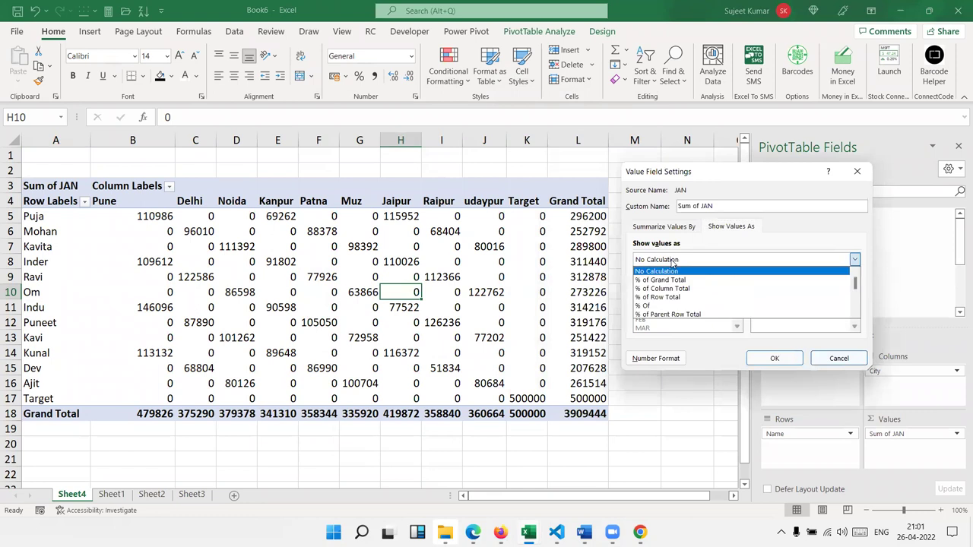
{"action": "left_click", "coordinate": [756, 178]}
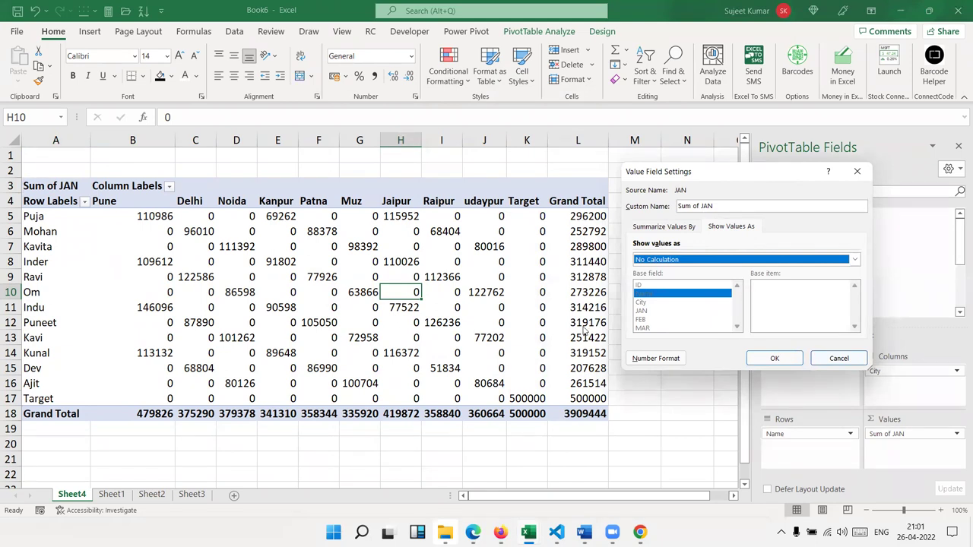
Annotate the Grand Total column, row and 3909444 total, then reopen the Show values as list
{"action": "left_click", "coordinate": [748, 62]}
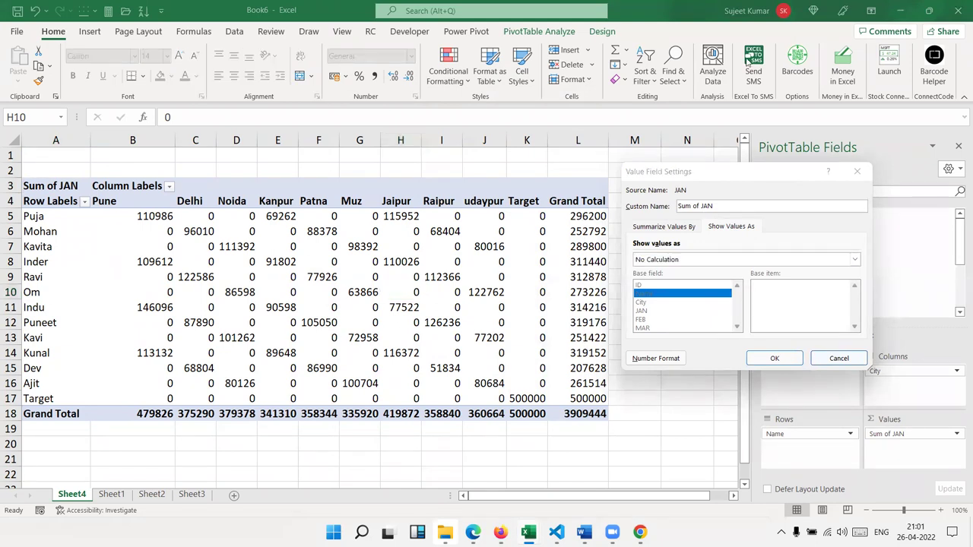
{"action": "left_click_drag", "start_coordinate": [564, 214], "coordinate": [569, 399]}
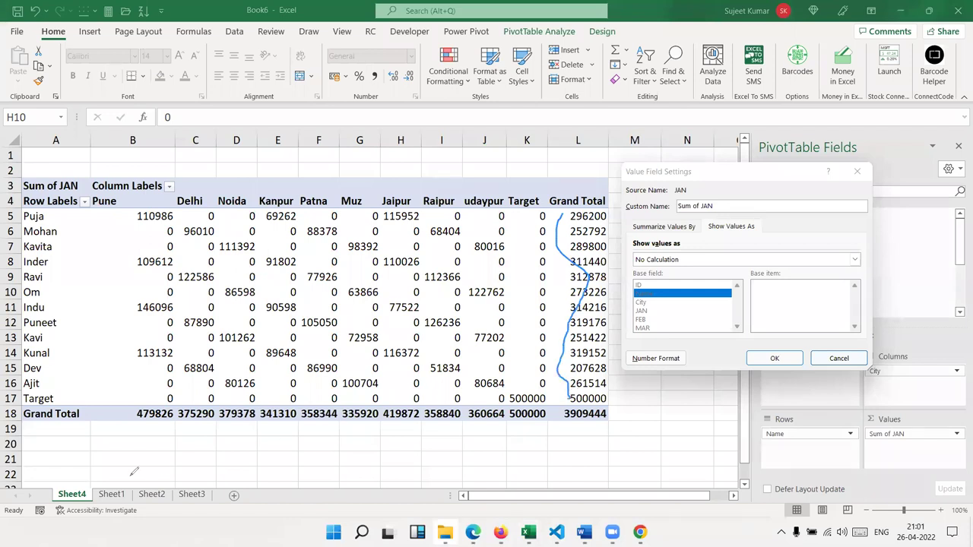
{"action": "mouse_move", "coordinate": [140, 428]}
{"action": "left_mouse_down"}
{"action": "mouse_move", "coordinate": [410, 431]}
{"action": "mouse_move", "coordinate": [522, 420]}
{"action": "left_mouse_up"}
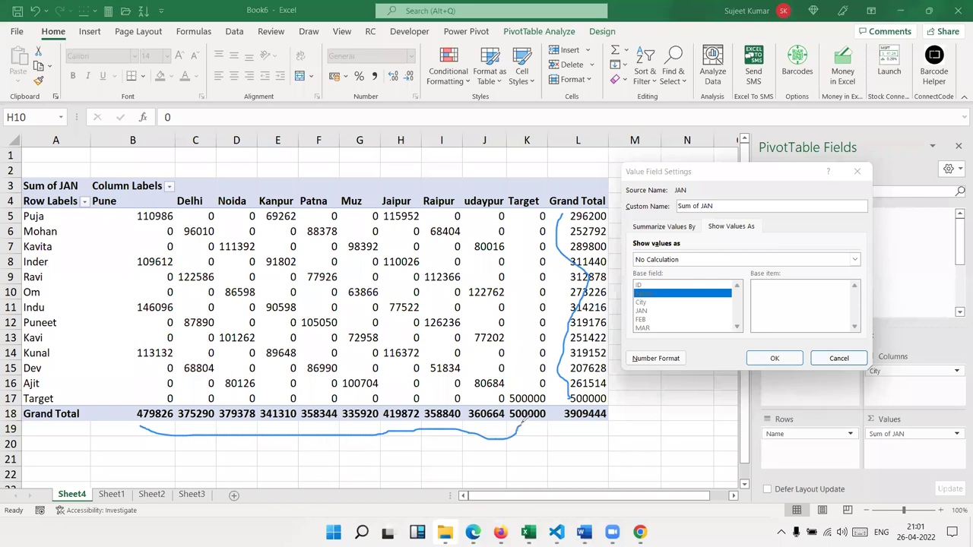
{"action": "mouse_move", "coordinate": [562, 404]}
{"action": "left_mouse_down"}
{"action": "mouse_move", "coordinate": [587, 435]}
{"action": "mouse_move", "coordinate": [558, 407]}
{"action": "left_mouse_up"}
{"action": "left_click_drag", "start_coordinate": [550, 312], "coordinate": [590, 300]}
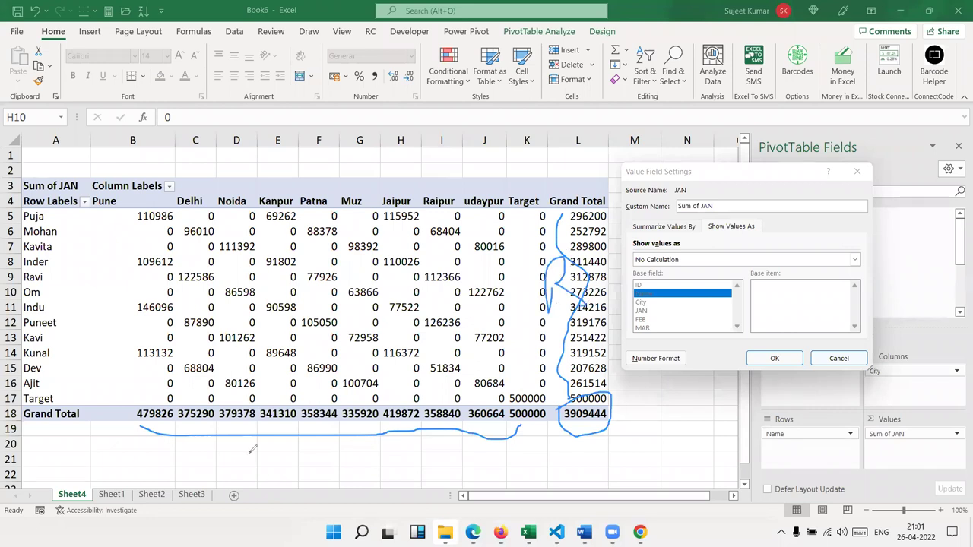
{"action": "left_click_drag", "start_coordinate": [257, 443], "coordinate": [281, 471]}
{"action": "mouse_move", "coordinate": [571, 440]}
{"action": "left_mouse_down"}
{"action": "mouse_move", "coordinate": [611, 439]}
{"action": "mouse_move", "coordinate": [586, 453]}
{"action": "left_mouse_up"}
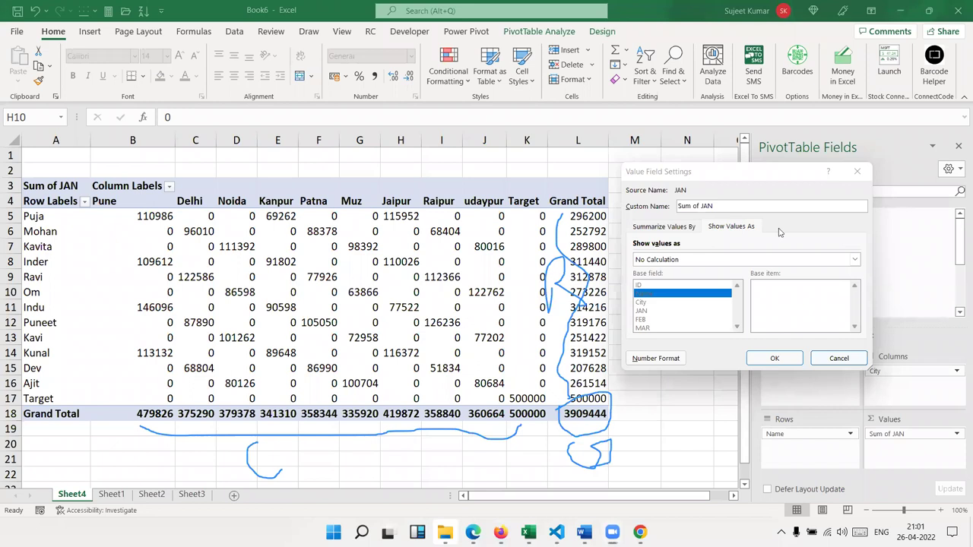
{"action": "left_click", "coordinate": [709, 260]}
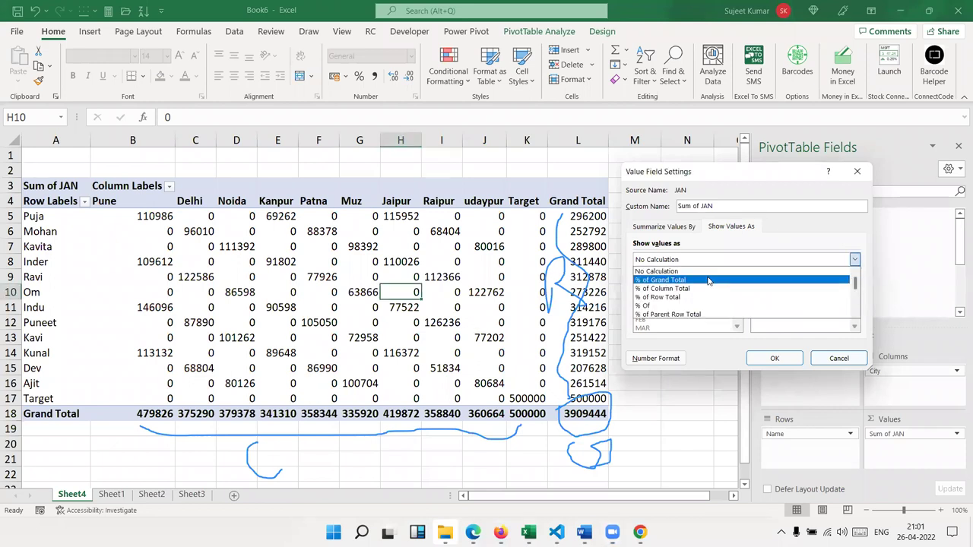
Show Sum of JAN as % of Grand Total and apply it
{"action": "left_click", "coordinate": [709, 282]}
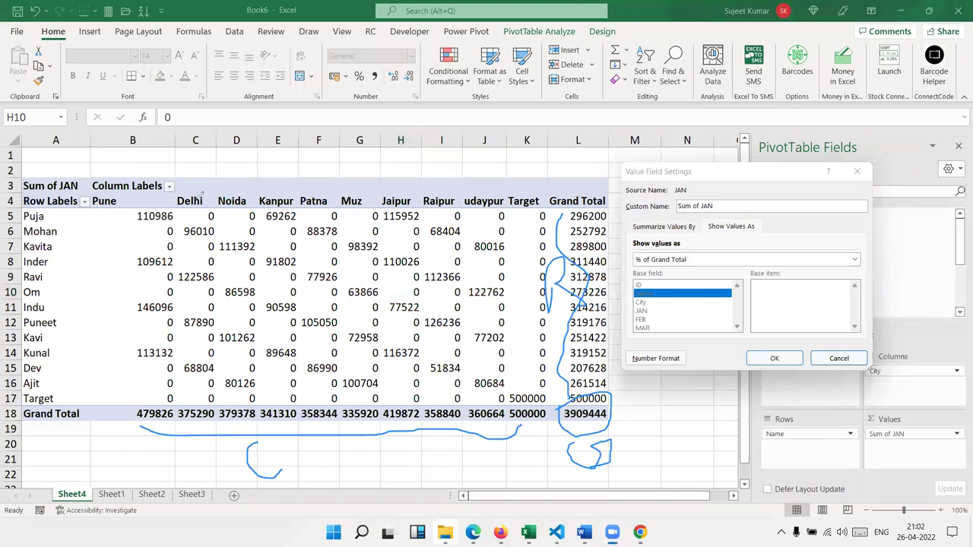
{"action": "left_click_drag", "start_coordinate": [236, 221], "coordinate": [548, 226]}
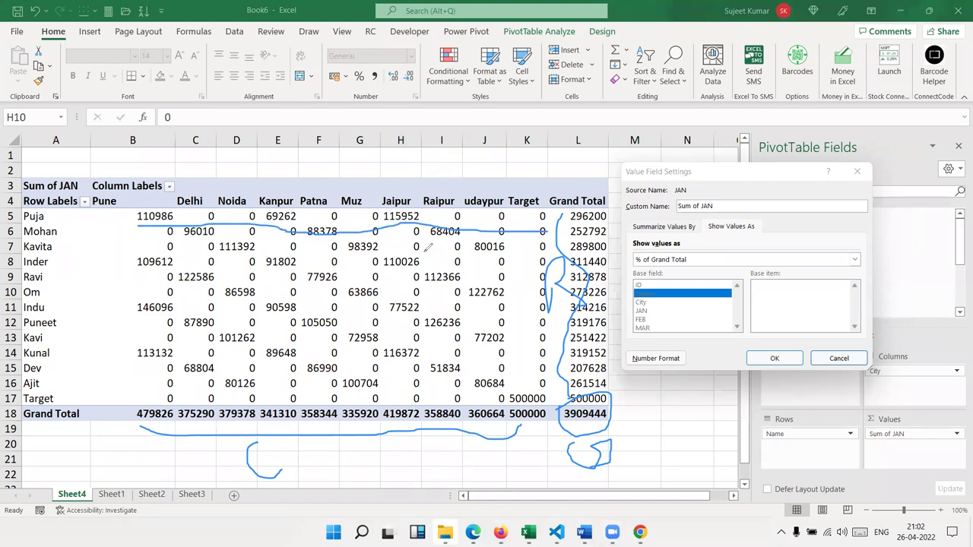
{"action": "mouse_move", "coordinate": [175, 189]}
{"action": "left_mouse_down"}
{"action": "mouse_move", "coordinate": [145, 392]}
{"action": "mouse_move", "coordinate": [155, 398]}
{"action": "left_mouse_up"}
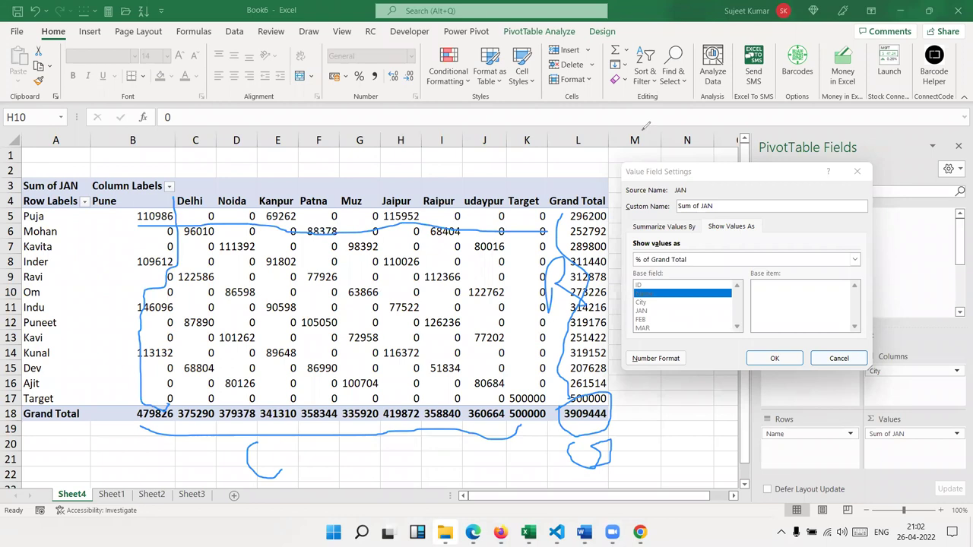
{"action": "key", "text": "Escape"}
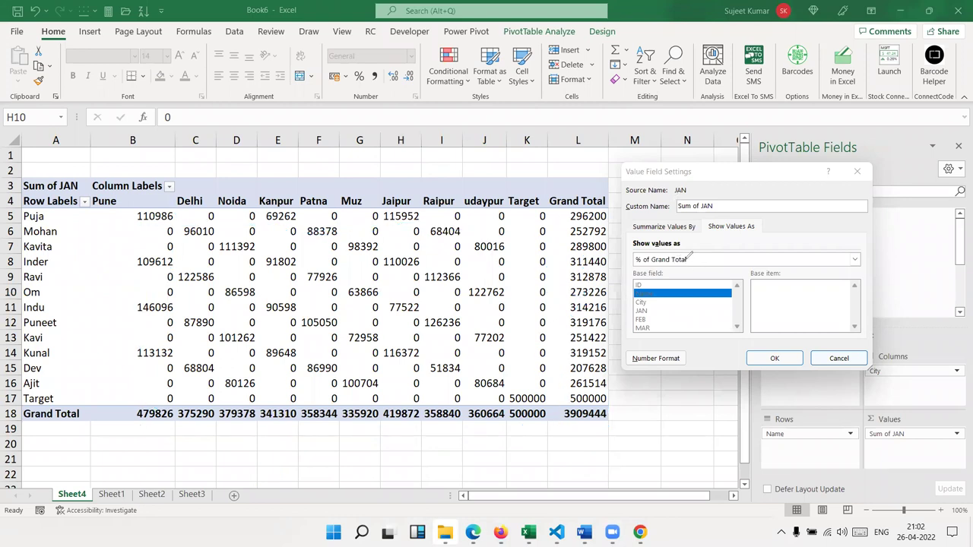
{"action": "mouse_move", "coordinate": [561, 410]}
{"action": "left_mouse_down"}
{"action": "mouse_move", "coordinate": [585, 437]}
{"action": "mouse_move", "coordinate": [615, 401]}
{"action": "mouse_move", "coordinate": [597, 397]}
{"action": "mouse_move", "coordinate": [445, 225]}
{"action": "mouse_move", "coordinate": [251, 216]}
{"action": "mouse_move", "coordinate": [163, 305]}
{"action": "mouse_move", "coordinate": [396, 360]}
{"action": "mouse_move", "coordinate": [520, 287]}
{"action": "left_mouse_up"}
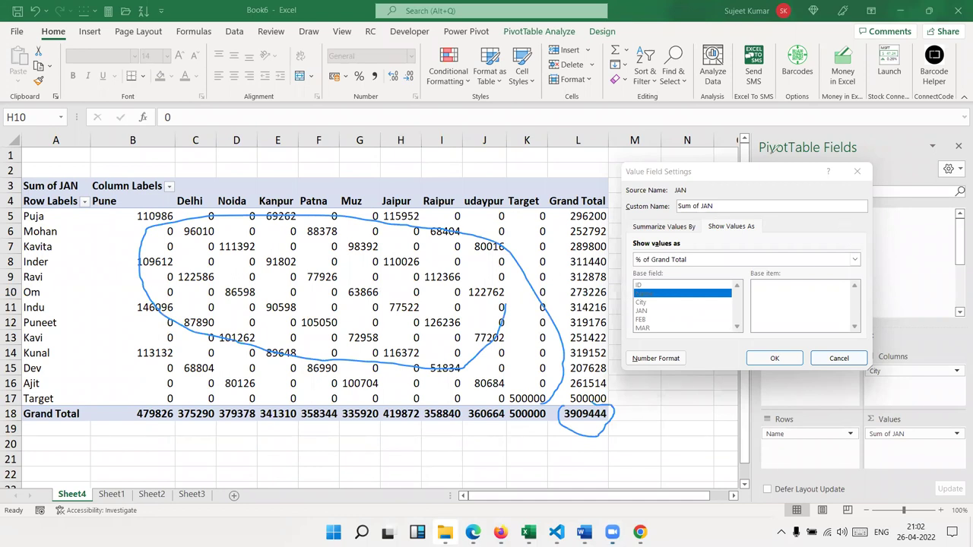
{"action": "left_click", "coordinate": [784, 358]}
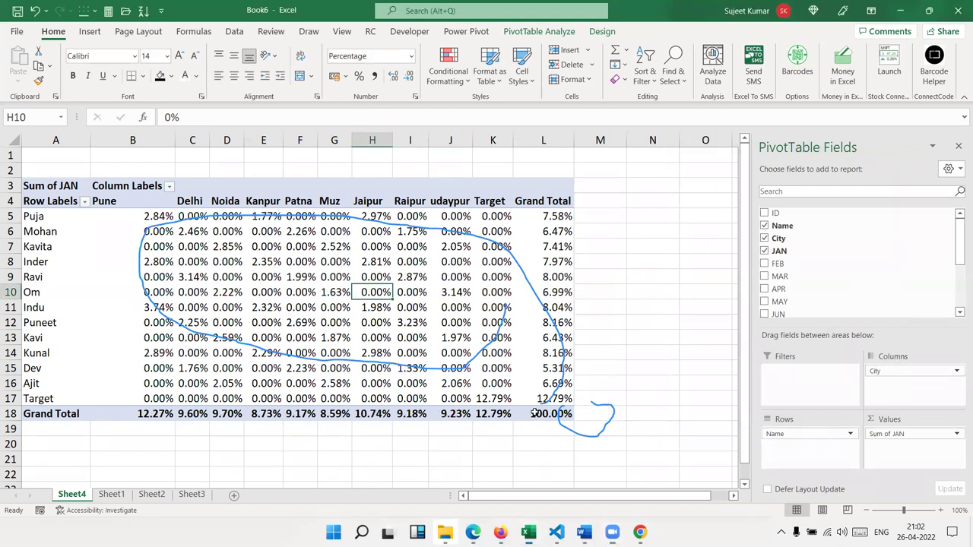
{"action": "key", "text": "ctrl+Page_Up"}
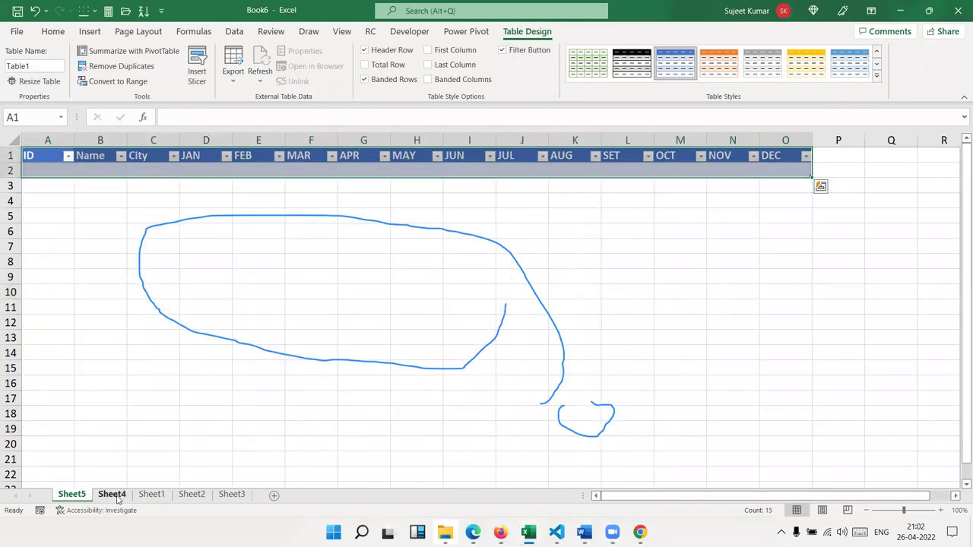
{"action": "left_click", "coordinate": [116, 495]}
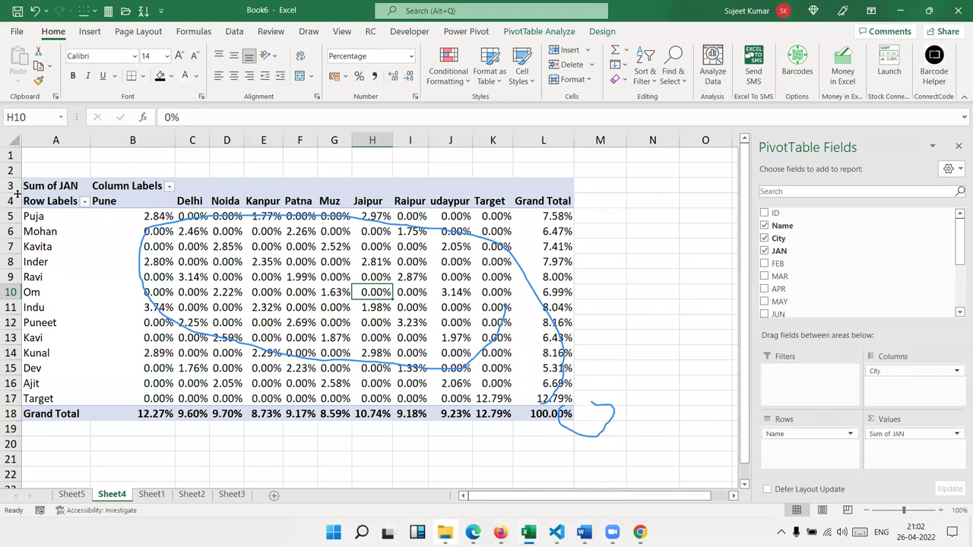
{"action": "left_click", "coordinate": [149, 218]}
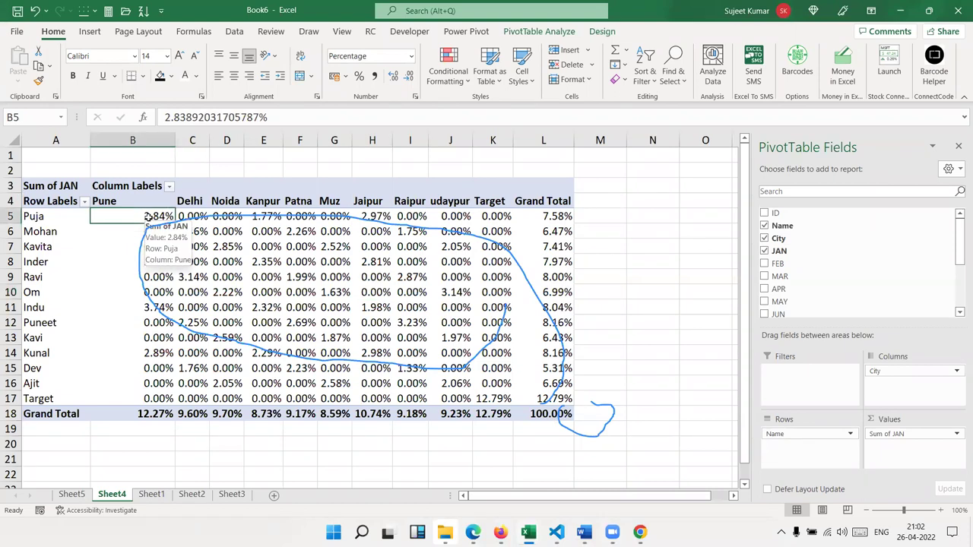
{"action": "left_click", "coordinate": [274, 219]}
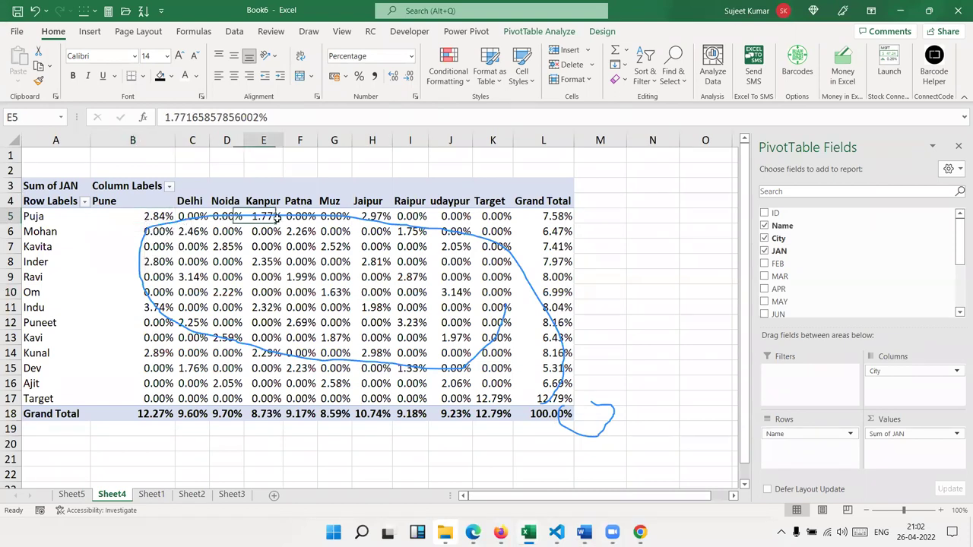
{"action": "left_click", "coordinate": [375, 220]}
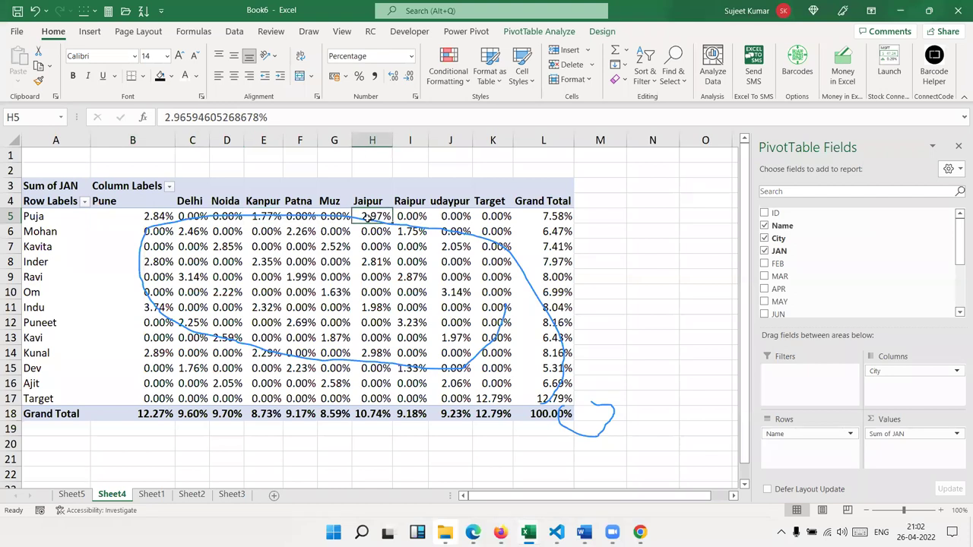
{"action": "left_click", "coordinate": [553, 222]}
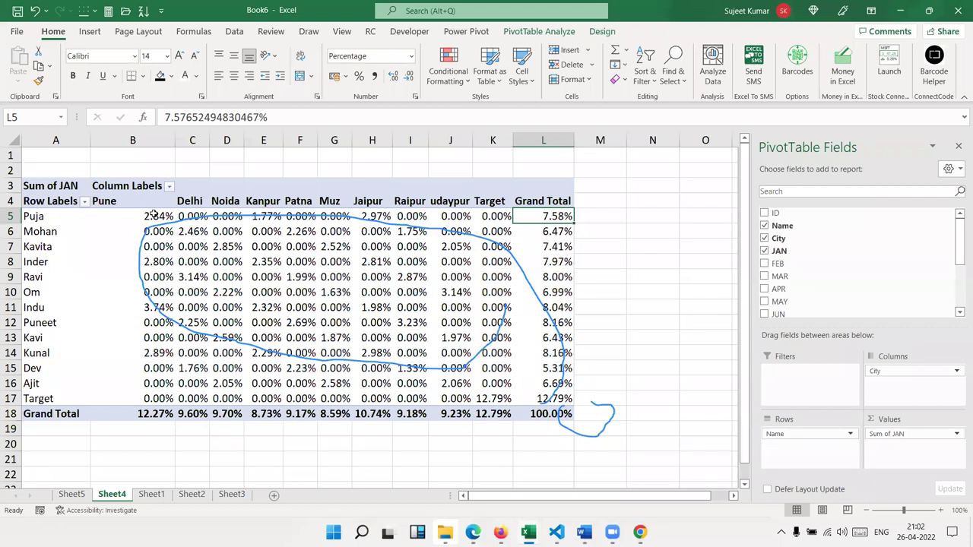
{"action": "mouse_move", "coordinate": [153, 216]}
{"action": "left_click", "coordinate": [124, 201]}
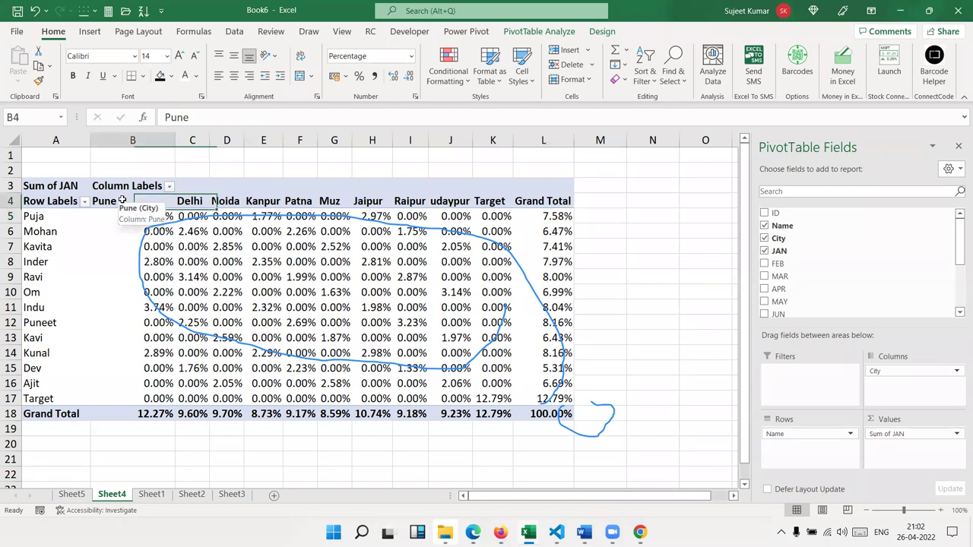
{"action": "left_click", "coordinate": [143, 418]}
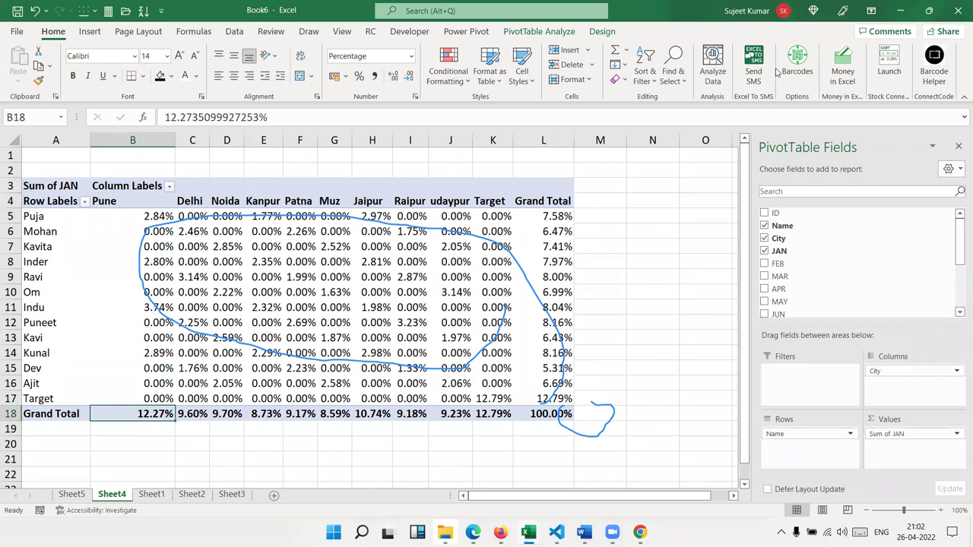
Clear the ink and select the city and name percentage ranges to review them
{"action": "key", "text": "Escape"}
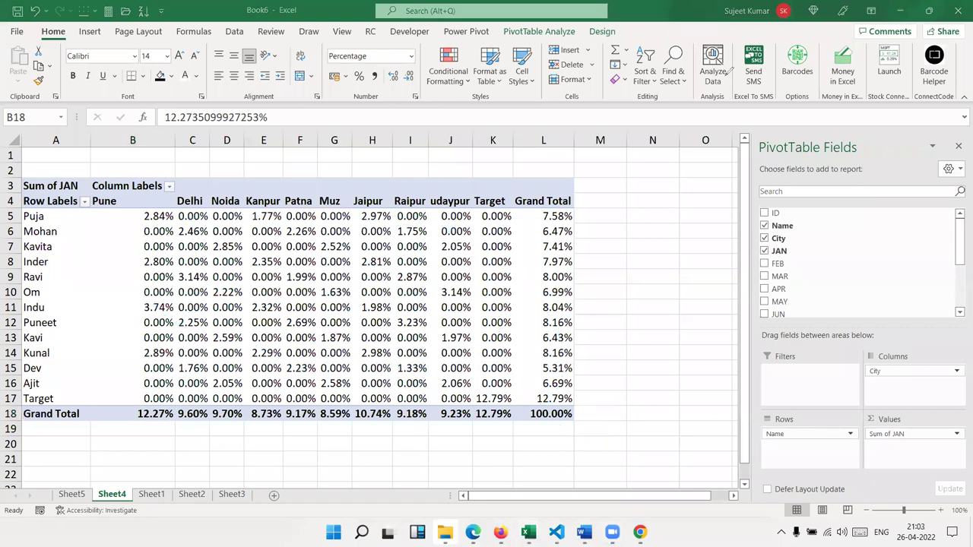
{"action": "left_click_drag", "start_coordinate": [133, 218], "coordinate": [137, 398]}
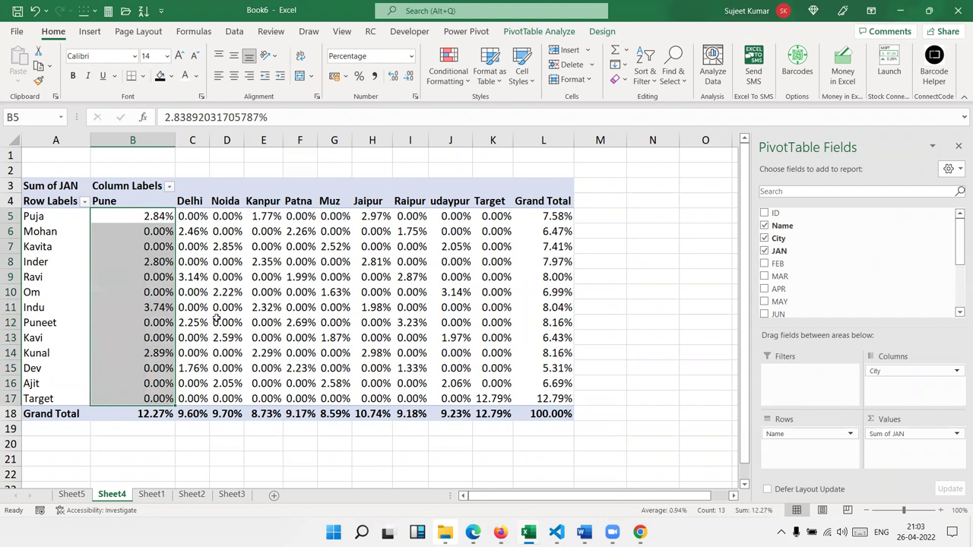
{"action": "left_click_drag", "start_coordinate": [234, 231], "coordinate": [207, 401]}
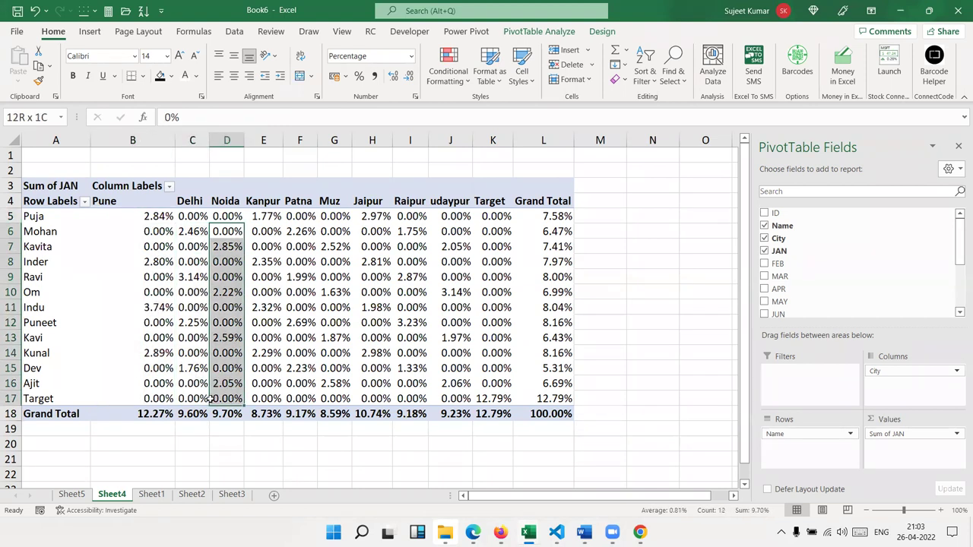
{"action": "left_click", "coordinate": [164, 352]}
{"action": "left_click_drag", "start_coordinate": [132, 221], "coordinate": [494, 221]}
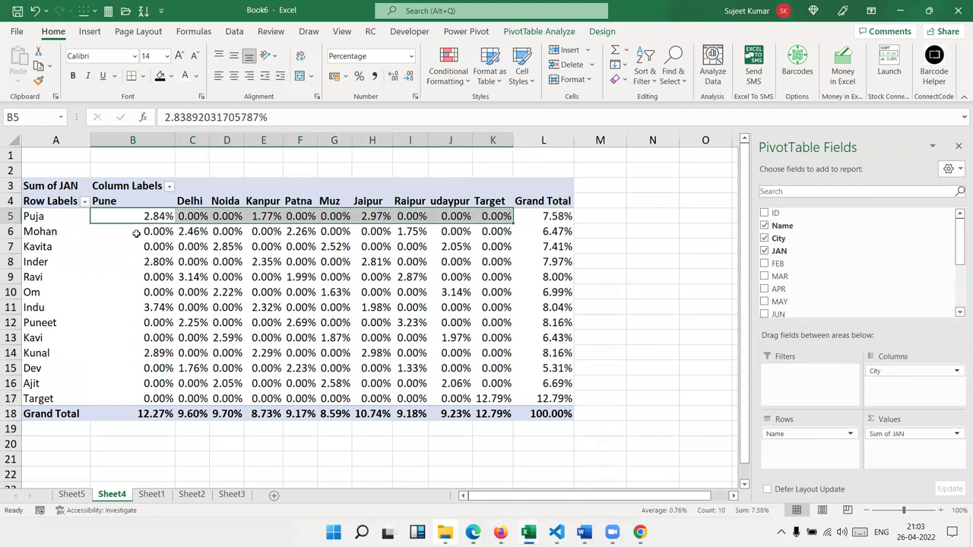
{"action": "left_click_drag", "start_coordinate": [153, 230], "coordinate": [494, 228]}
{"action": "left_click_drag", "start_coordinate": [133, 251], "coordinate": [464, 247]}
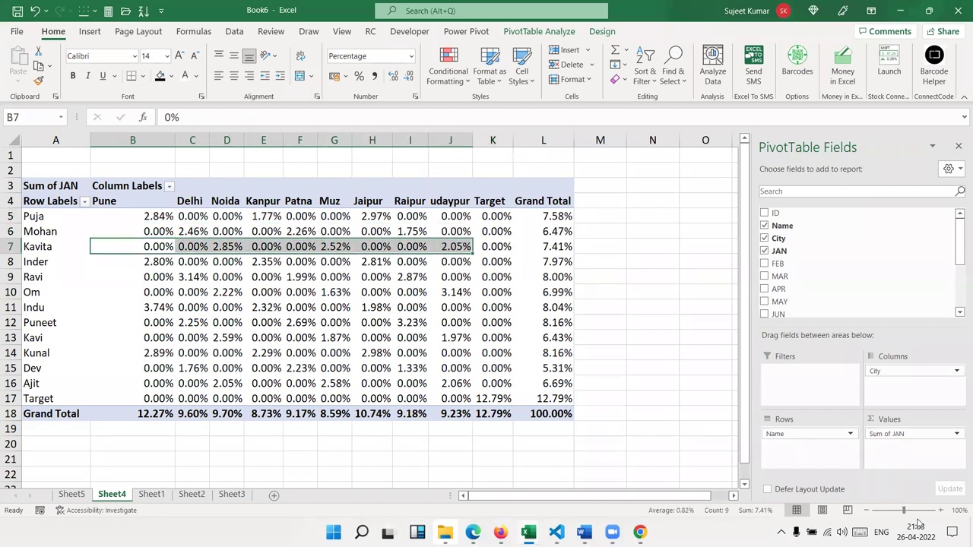
{"action": "mouse_move", "coordinate": [887, 372]}
{"action": "left_mouse_down"}
{"action": "mouse_move", "coordinate": [830, 375]}
{"action": "mouse_move", "coordinate": [915, 376]}
{"action": "left_mouse_up"}
Review the 100% grand total and row and column grand totals, then reopen Sum of JAN's value settings
{"action": "left_click", "coordinate": [550, 416]}
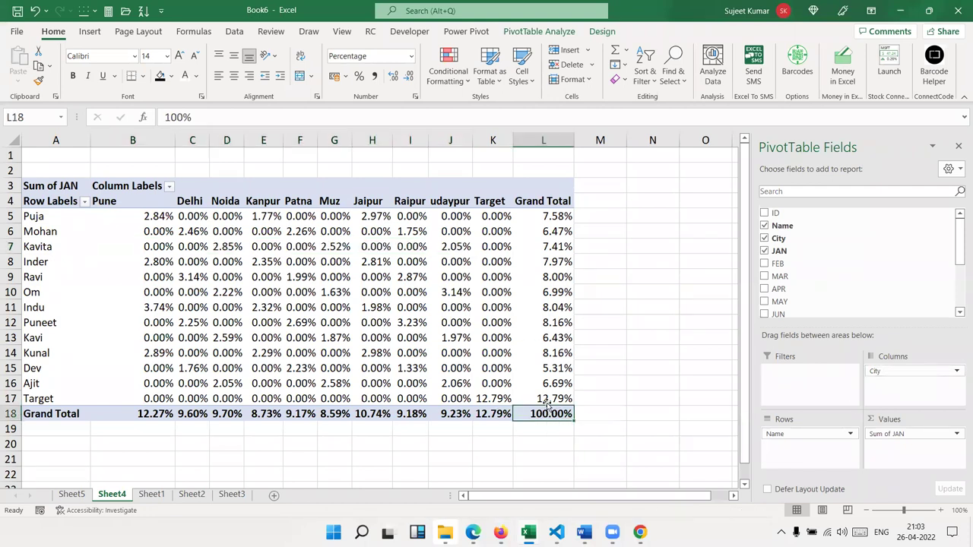
{"action": "left_click_drag", "start_coordinate": [548, 401], "coordinate": [558, 216]}
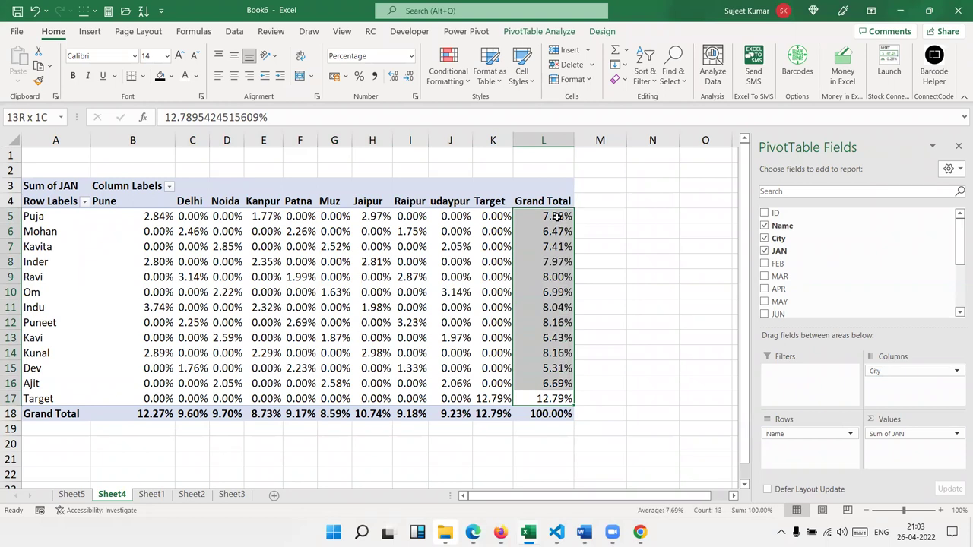
{"action": "left_click", "coordinate": [494, 414]}
{"action": "left_click_drag", "start_coordinate": [533, 401], "coordinate": [542, 225]}
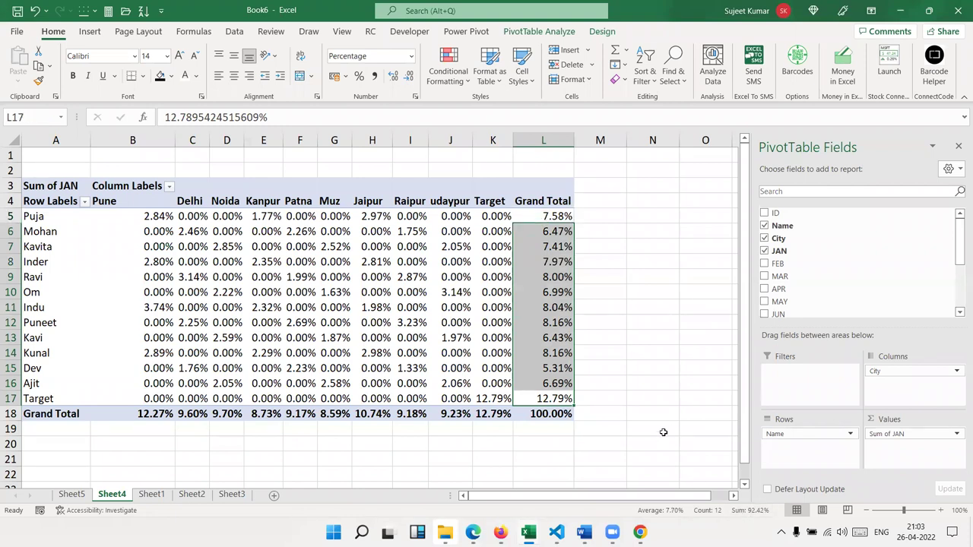
{"action": "key", "text": "shift+Up"}
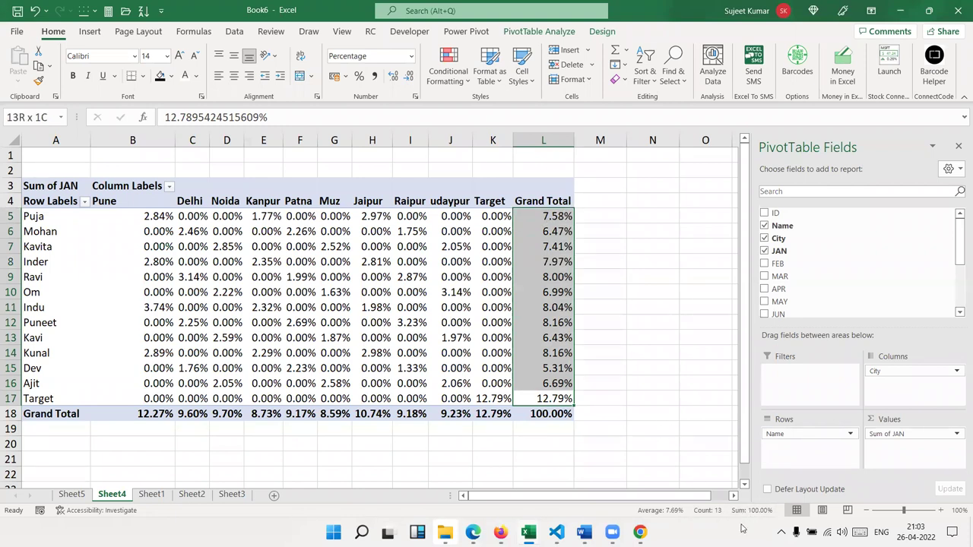
{"action": "left_click_drag", "start_coordinate": [493, 414], "coordinate": [141, 417]}
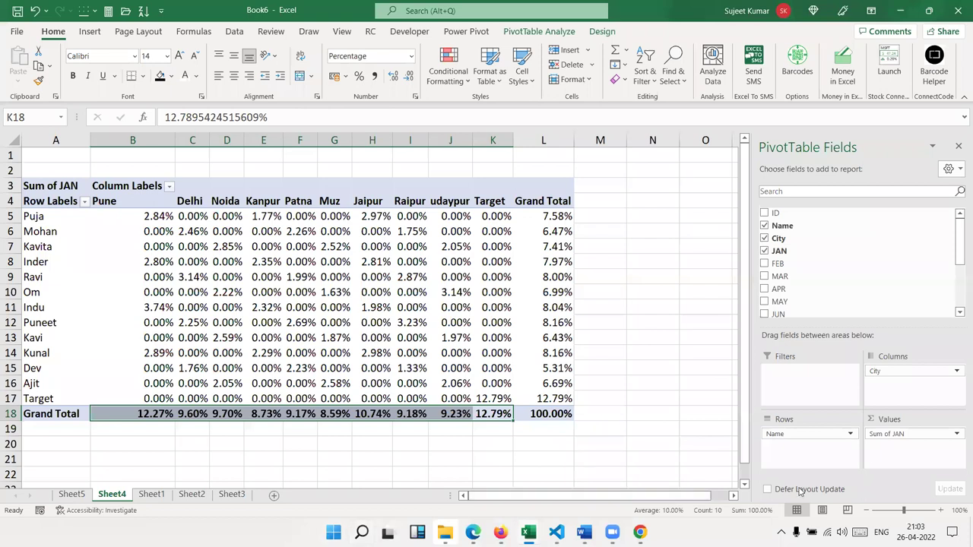
{"action": "left_click", "coordinate": [882, 438]}
{"action": "left_click", "coordinate": [898, 419]}
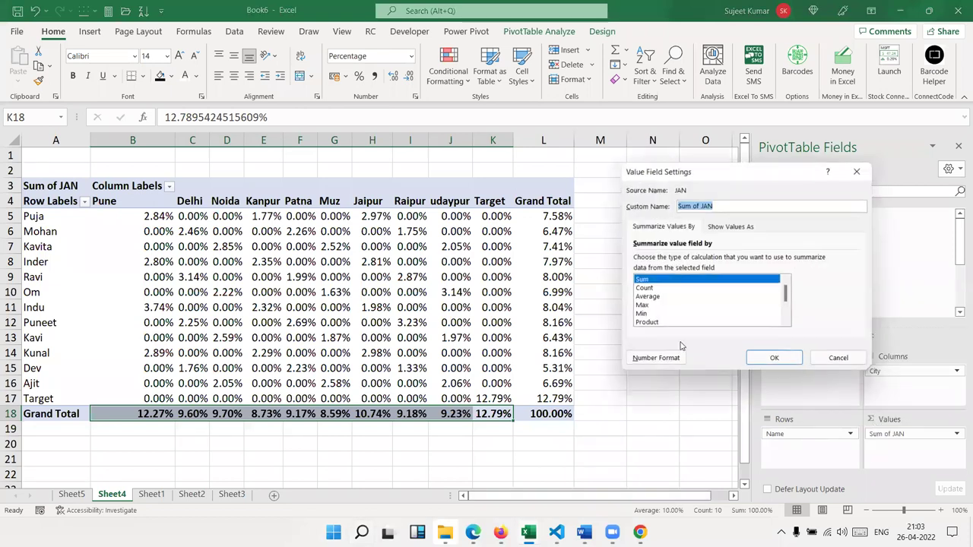
Set Sum of JAN's Show values as back to No Calculation
{"action": "left_click", "coordinate": [716, 228]}
{"action": "left_click", "coordinate": [705, 262]}
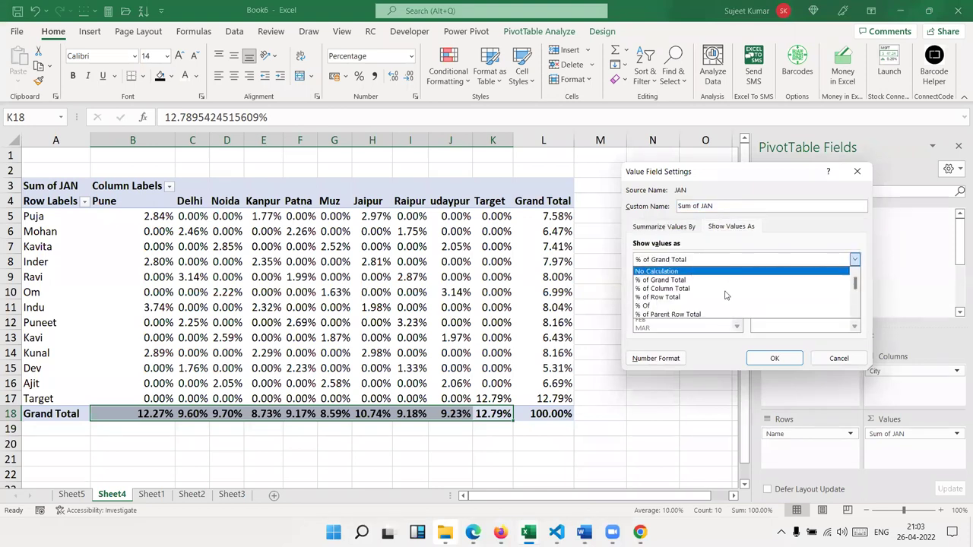
{"action": "left_click", "coordinate": [722, 272]}
{"action": "left_click", "coordinate": [775, 358]}
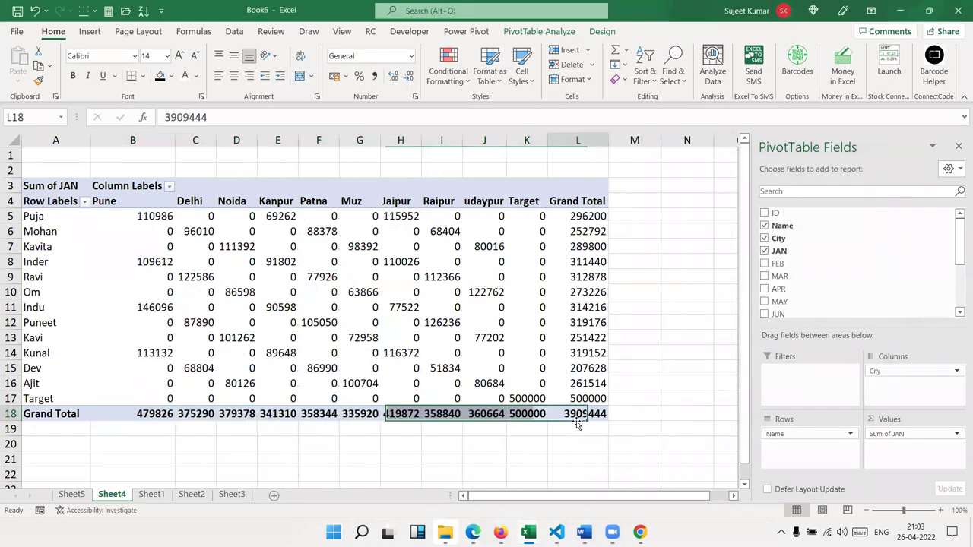
Select the 3909444 total and the per-name and per-city grand totals to check them
{"action": "left_click", "coordinate": [577, 420]}
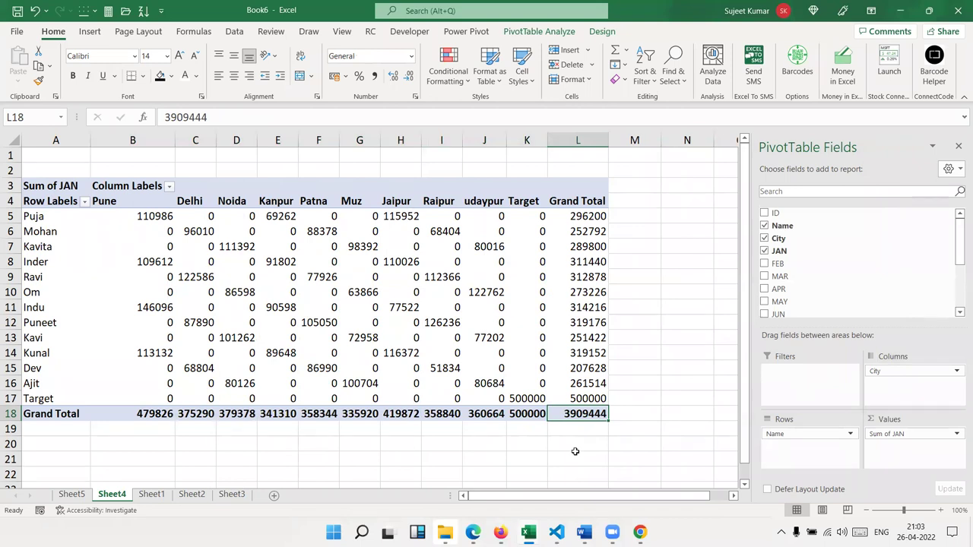
{"action": "mouse_move", "coordinate": [594, 398]}
{"action": "left_mouse_down"}
{"action": "mouse_move", "coordinate": [614, 245]}
{"action": "mouse_move", "coordinate": [584, 216]}
{"action": "left_mouse_up"}
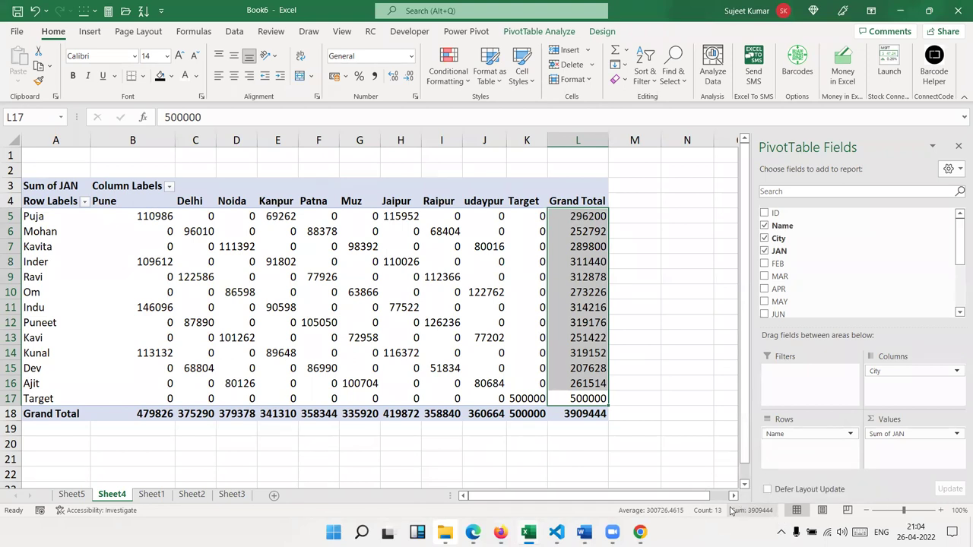
{"action": "left_click_drag", "start_coordinate": [536, 415], "coordinate": [132, 417]}
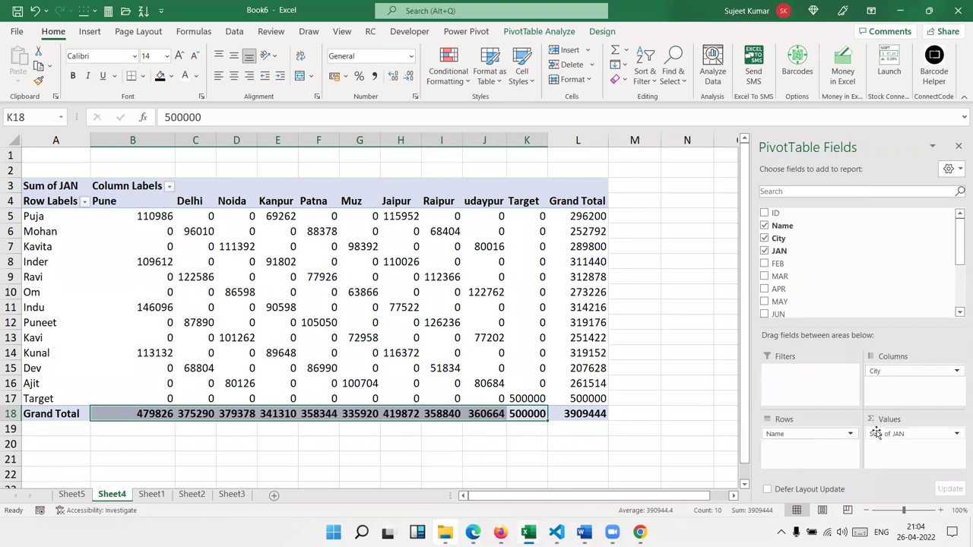
Uncheck Target in the Row Labels filter so the total drops to 3409444
{"action": "left_click", "coordinate": [84, 202]}
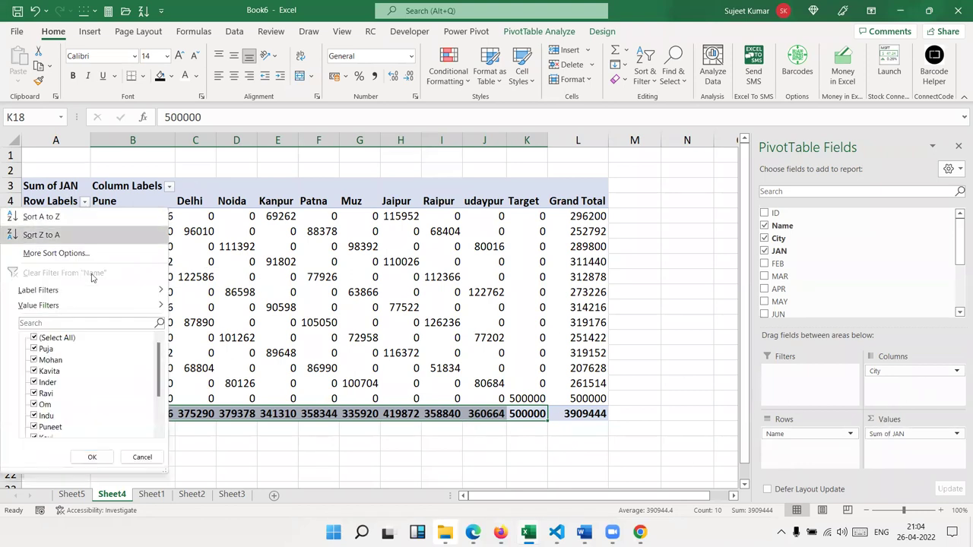
{"action": "scroll", "coordinate": [48, 418], "scroll_direction": "down", "scroll_amount": 2}
{"action": "left_click", "coordinate": [41, 427]}
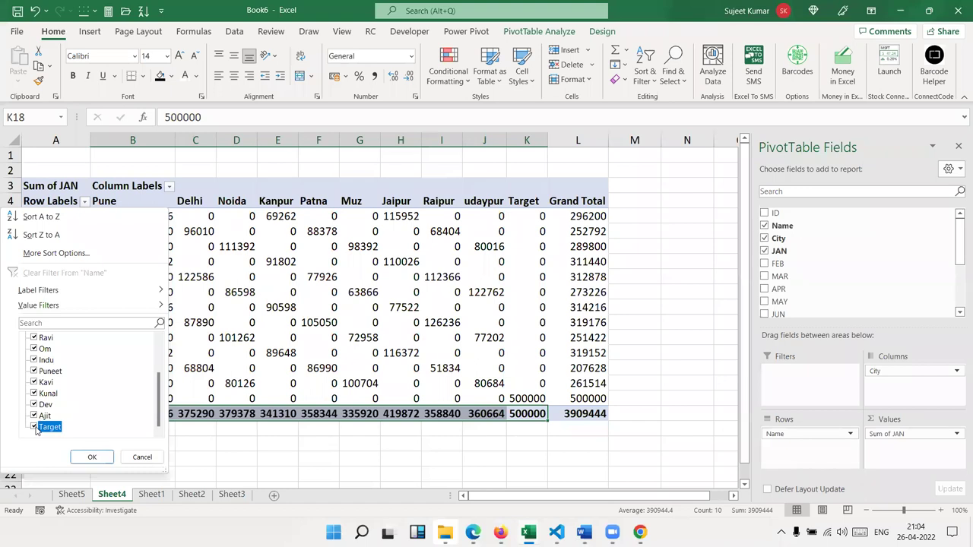
{"action": "left_click", "coordinate": [91, 458]}
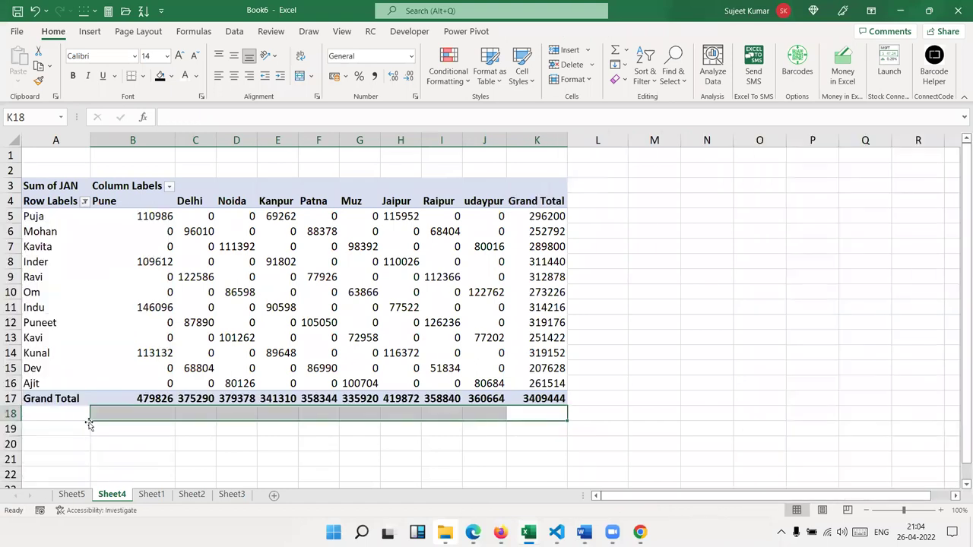
{"action": "left_click", "coordinate": [311, 290]}
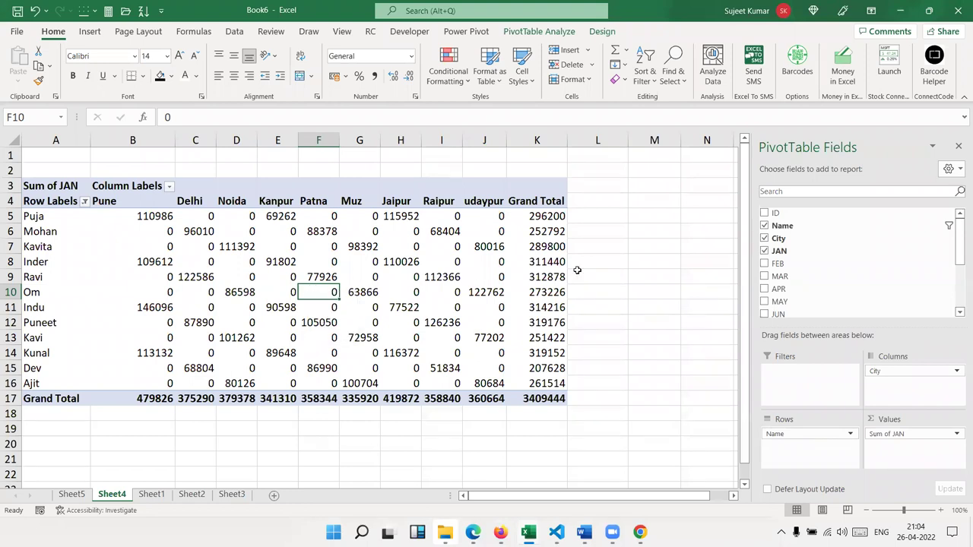
{"action": "left_click", "coordinate": [897, 433]}
Move City into the report filter and open Sum of JAN's value settings
{"action": "key", "text": "Escape"}
{"action": "left_click_drag", "start_coordinate": [888, 378], "coordinate": [806, 374]}
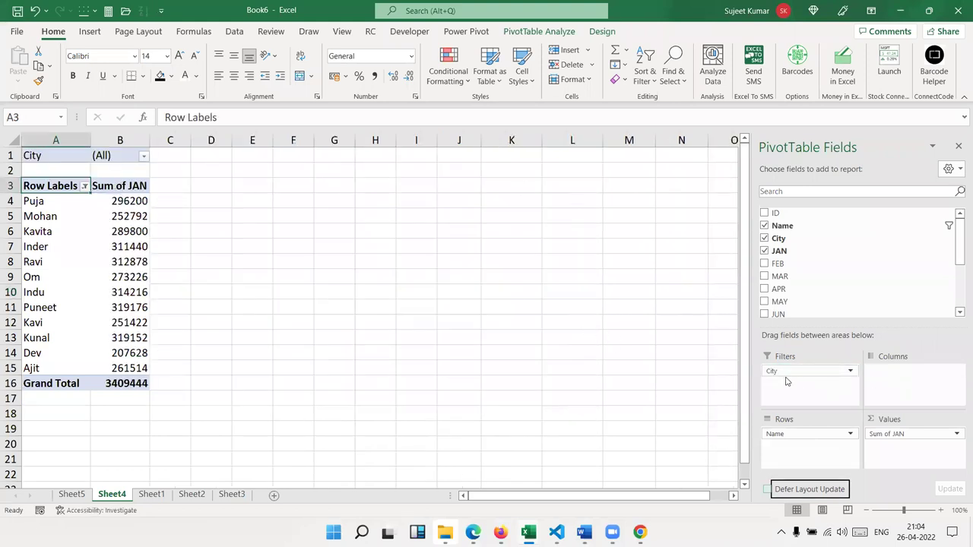
{"action": "left_click", "coordinate": [940, 434]}
{"action": "left_click", "coordinate": [926, 419]}
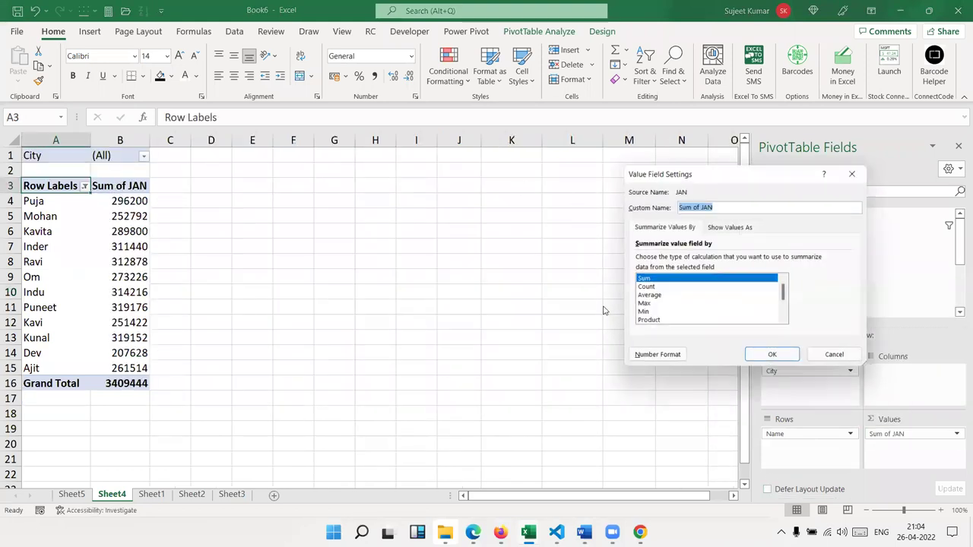
Show Sum of JAN as Running Total In by Name
{"action": "left_click", "coordinate": [732, 226]}
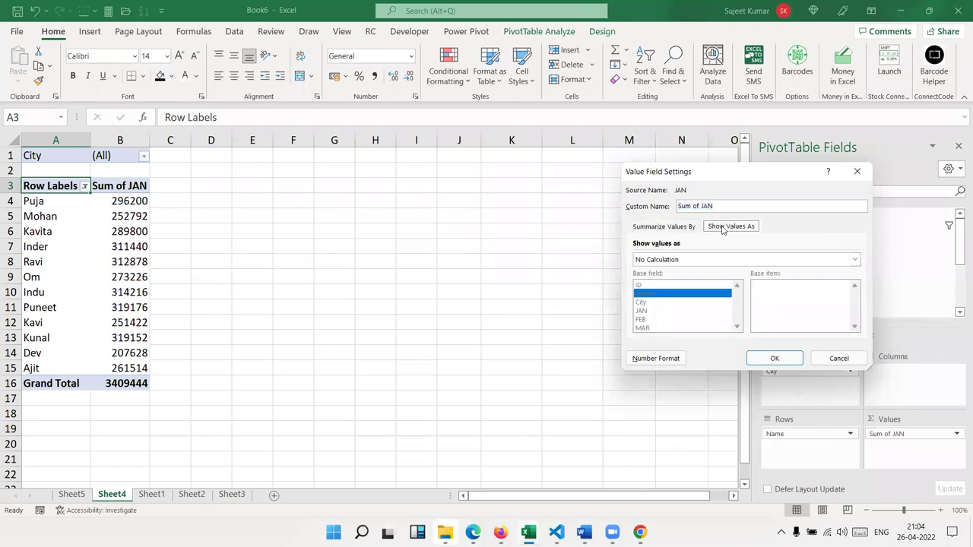
{"action": "left_click", "coordinate": [669, 261]}
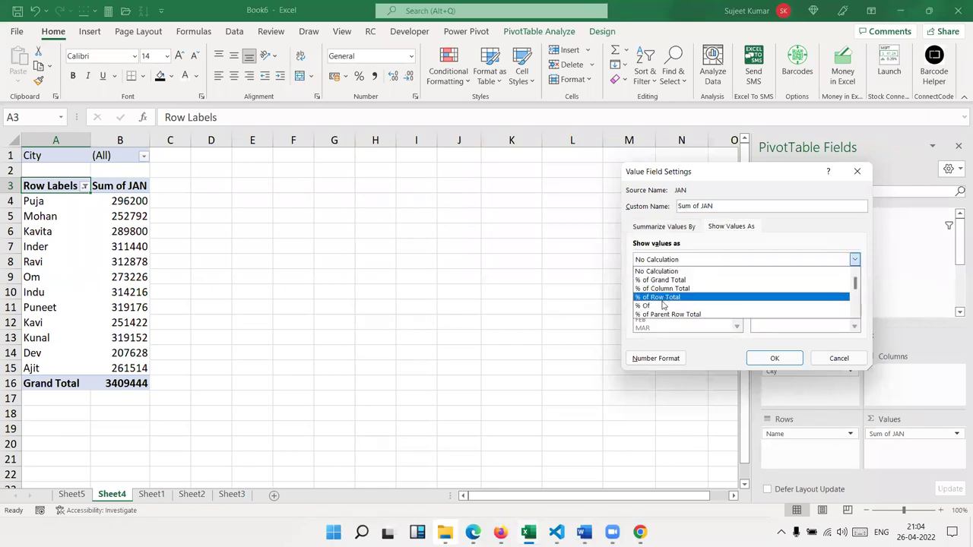
{"action": "left_click", "coordinate": [662, 306]}
{"action": "left_click", "coordinate": [658, 259]}
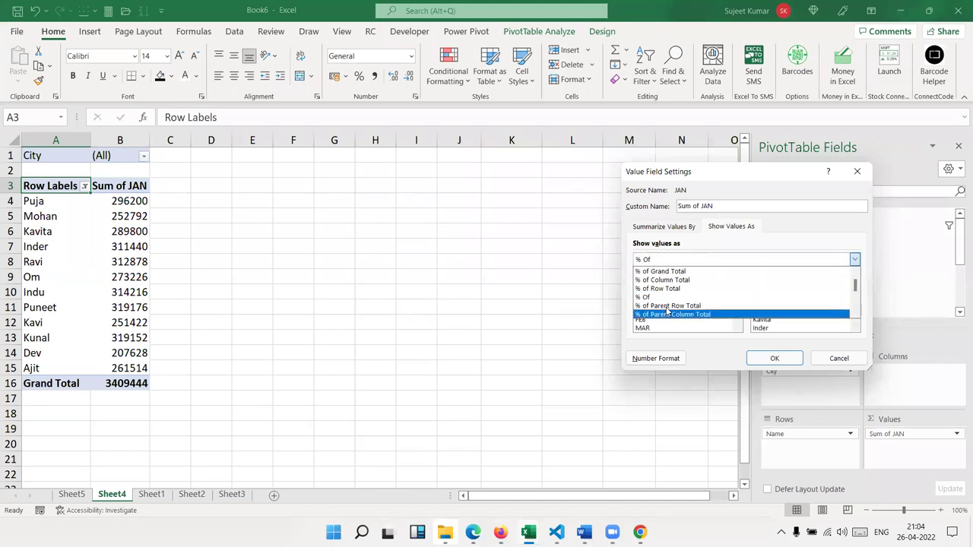
{"action": "scroll", "coordinate": [667, 311], "scroll_direction": "down", "scroll_amount": 3}
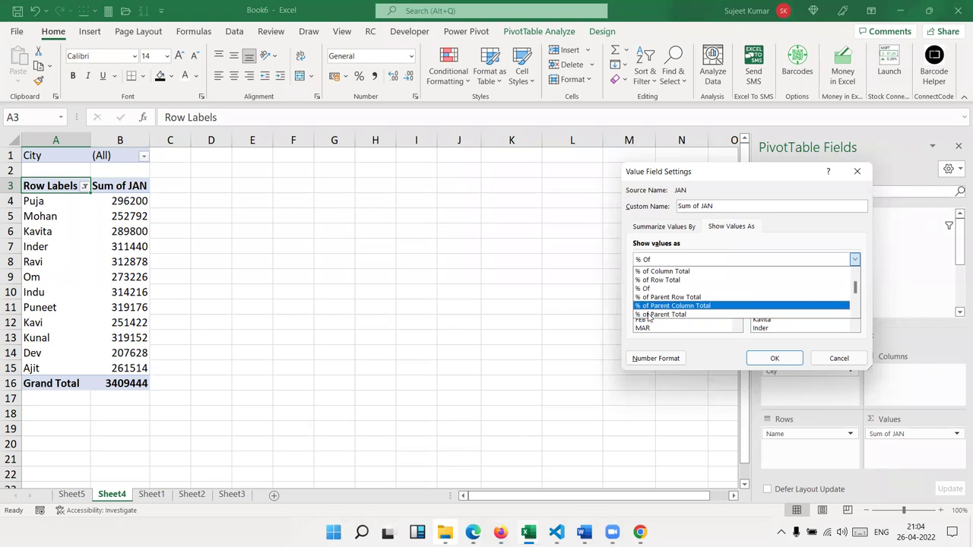
{"action": "scroll", "coordinate": [649, 314], "scroll_direction": "down", "scroll_amount": 1}
{"action": "scroll", "coordinate": [650, 308], "scroll_direction": "down", "scroll_amount": 1}
{"action": "left_click", "coordinate": [653, 305]}
{"action": "left_click", "coordinate": [774, 358]}
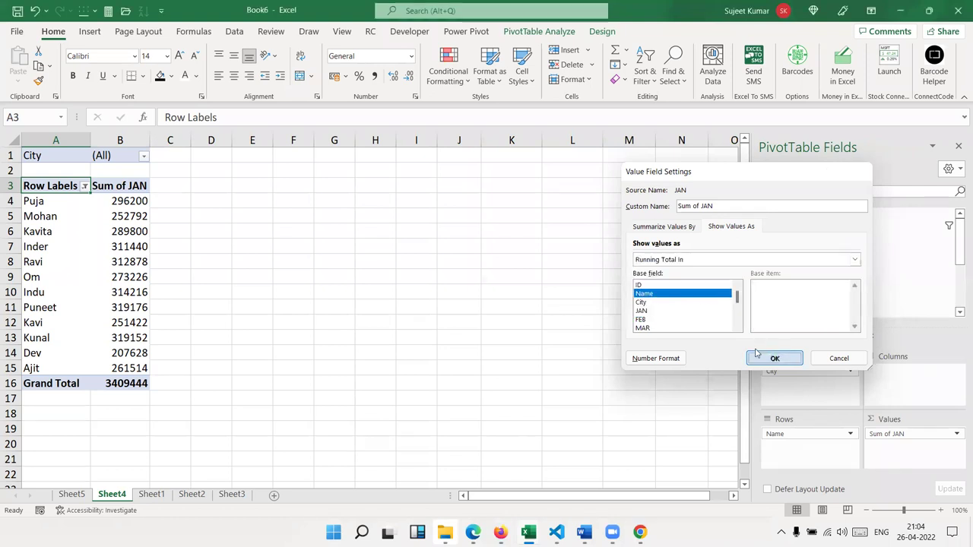
Add JAN to Values again as Sum of JAN2 and compare raw amounts against running totals
{"action": "left_click_drag", "start_coordinate": [780, 250], "coordinate": [897, 448]}
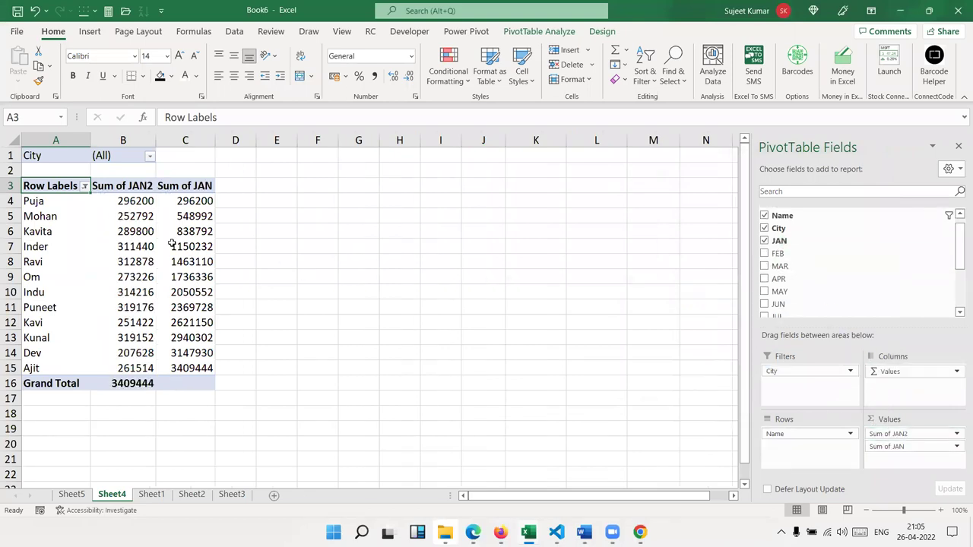
{"action": "left_click_drag", "start_coordinate": [135, 200], "coordinate": [136, 247]}
{"action": "left_click", "coordinate": [186, 217]}
{"action": "left_click", "coordinate": [163, 226]}
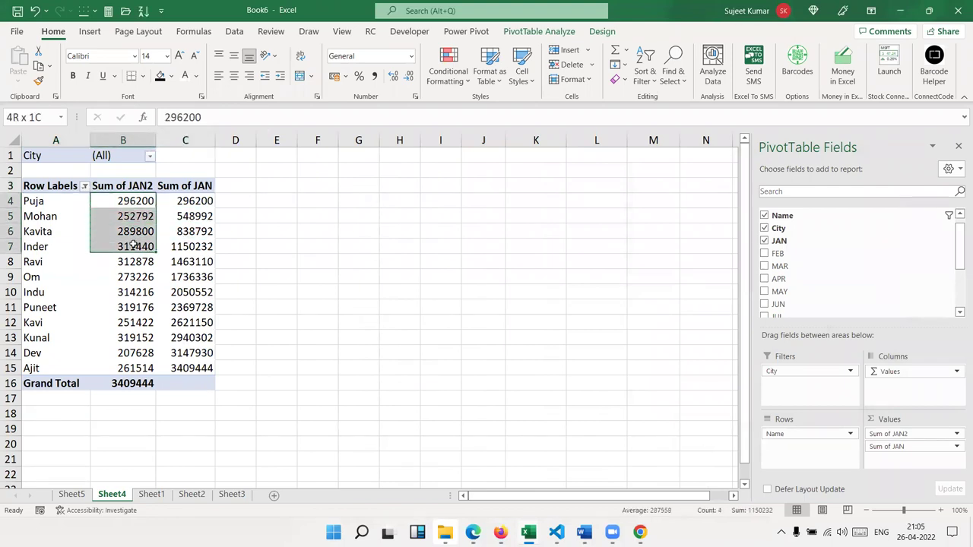
{"action": "left_click", "coordinate": [172, 244]}
{"action": "left_click_drag", "start_coordinate": [134, 201], "coordinate": [135, 263]}
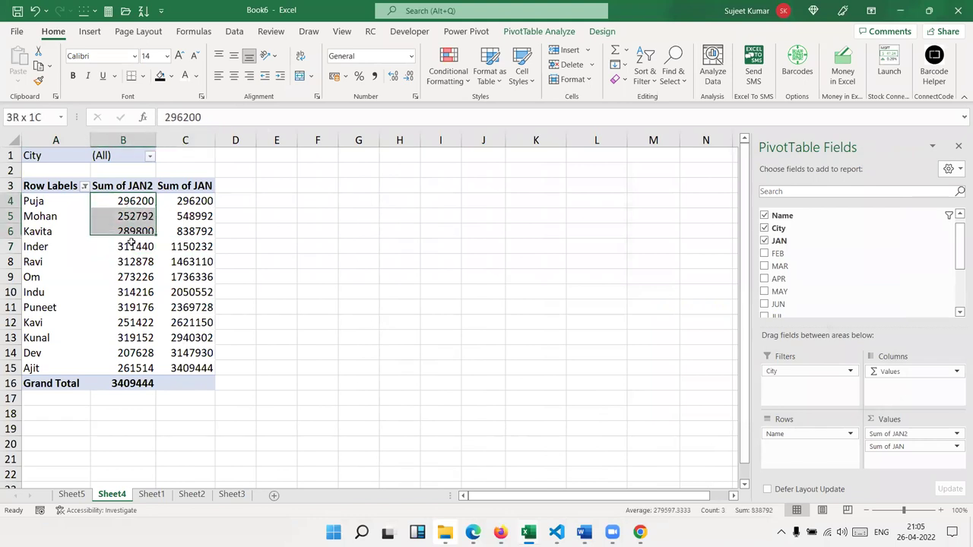
{"action": "left_click", "coordinate": [178, 268]}
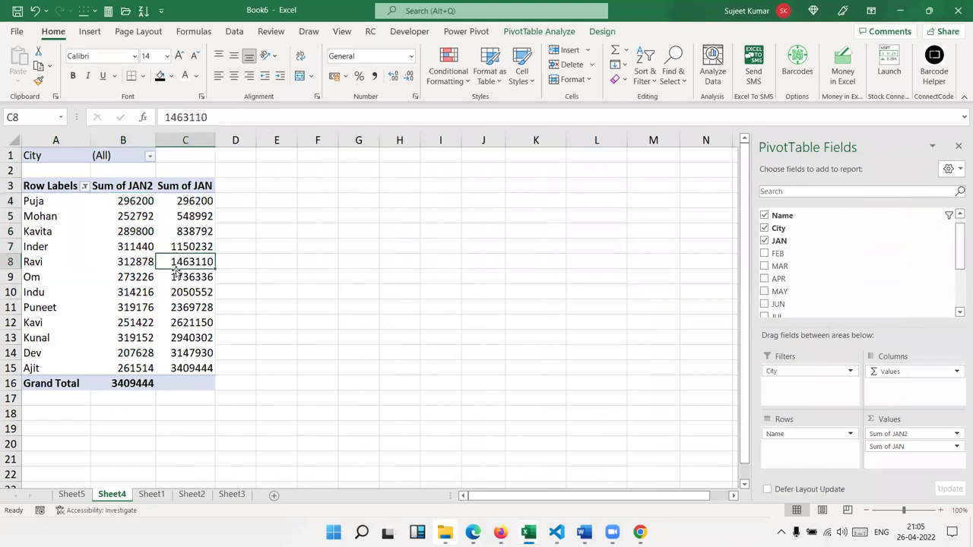
{"action": "mouse_move", "coordinate": [172, 263]}
{"action": "left_click", "coordinate": [882, 446]}
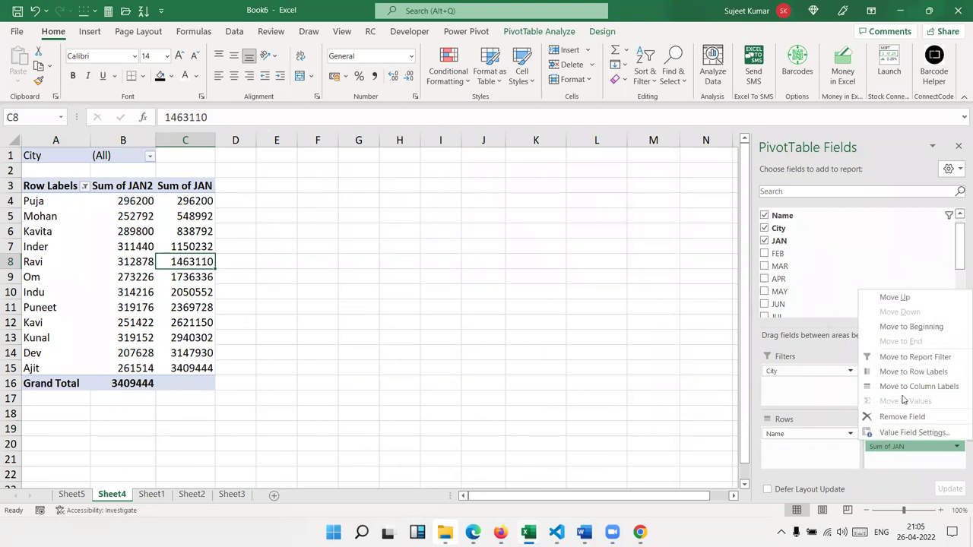
Review Sum of JAN's Running Total In options, cancel without changes, and go to Sheet1
{"action": "left_click", "coordinate": [916, 432]}
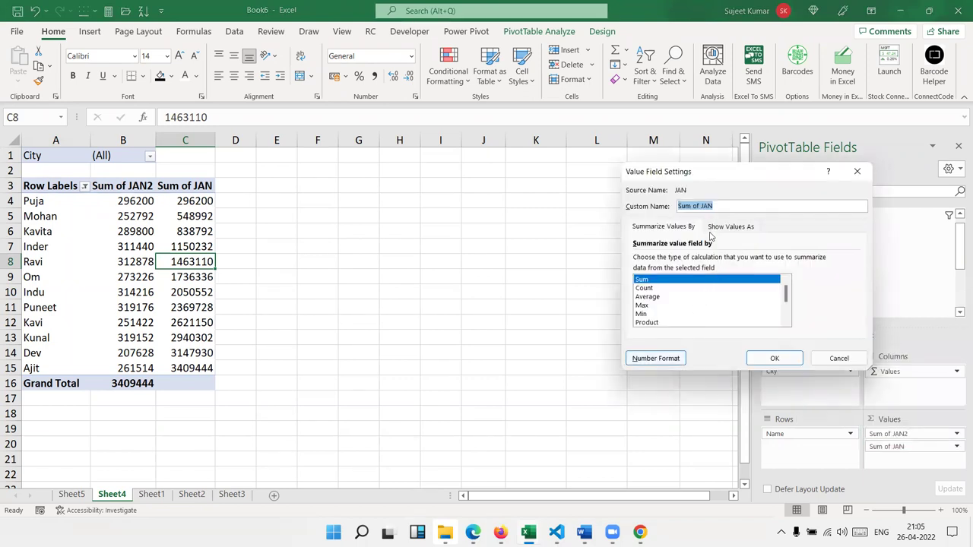
{"action": "left_click", "coordinate": [715, 230]}
{"action": "left_click", "coordinate": [683, 262]}
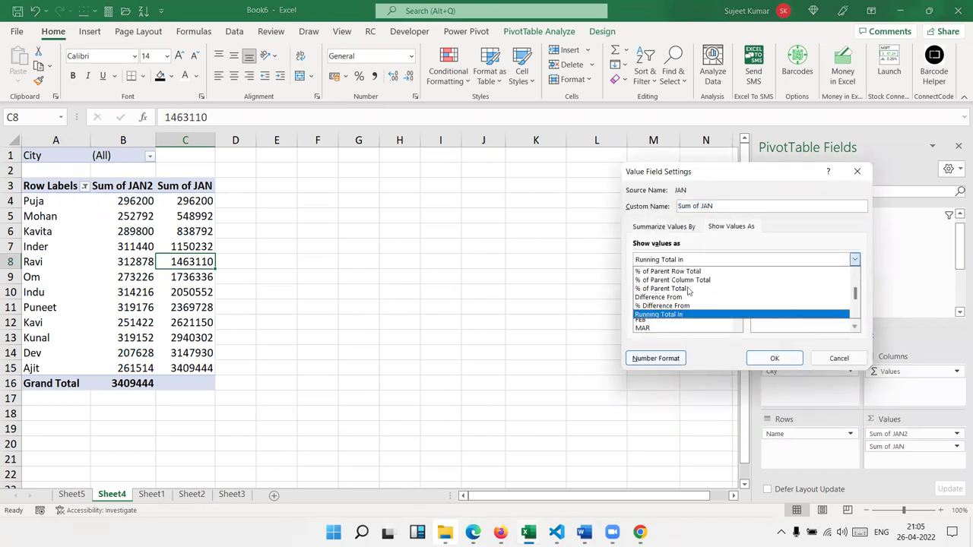
{"action": "left_click", "coordinate": [841, 177]}
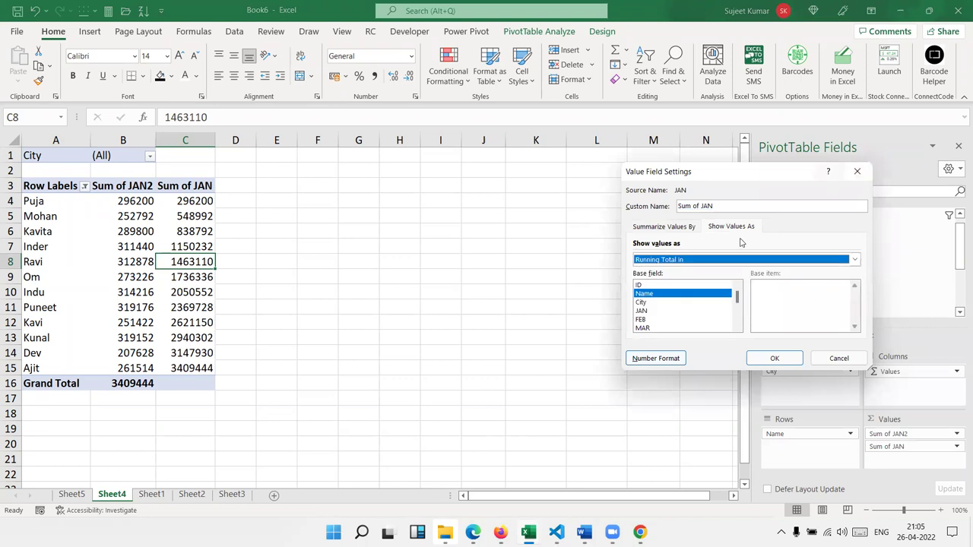
{"action": "left_click", "coordinate": [839, 358]}
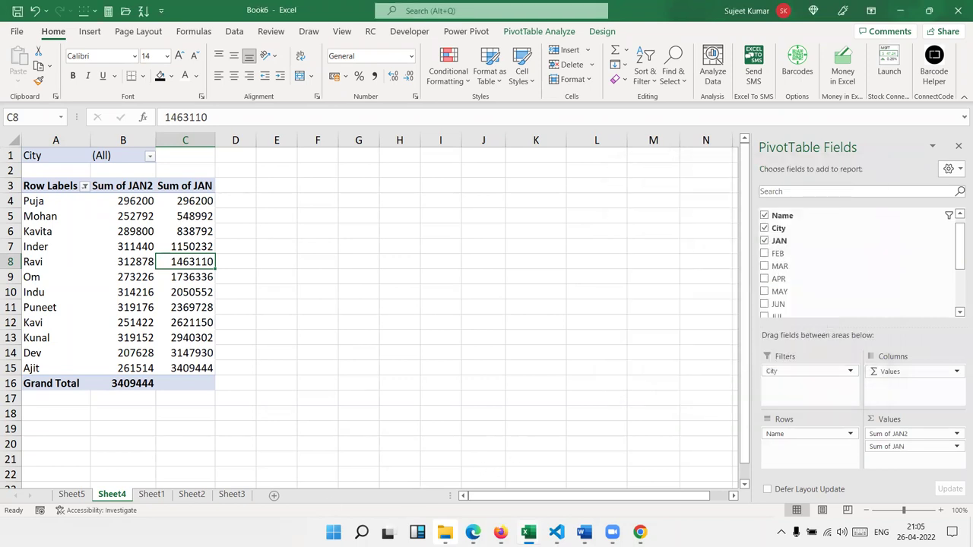
{"action": "left_click", "coordinate": [152, 495]}
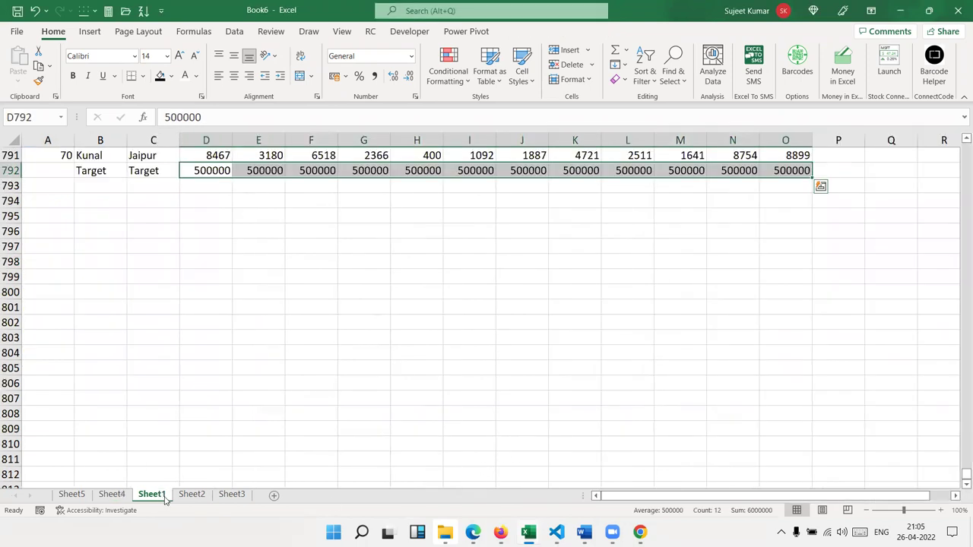
Inspect Sheet1's data extent: headers ID to DEC, with the Target row at 792
{"action": "scroll", "coordinate": [196, 490], "scroll_direction": "up", "scroll_amount": 10}
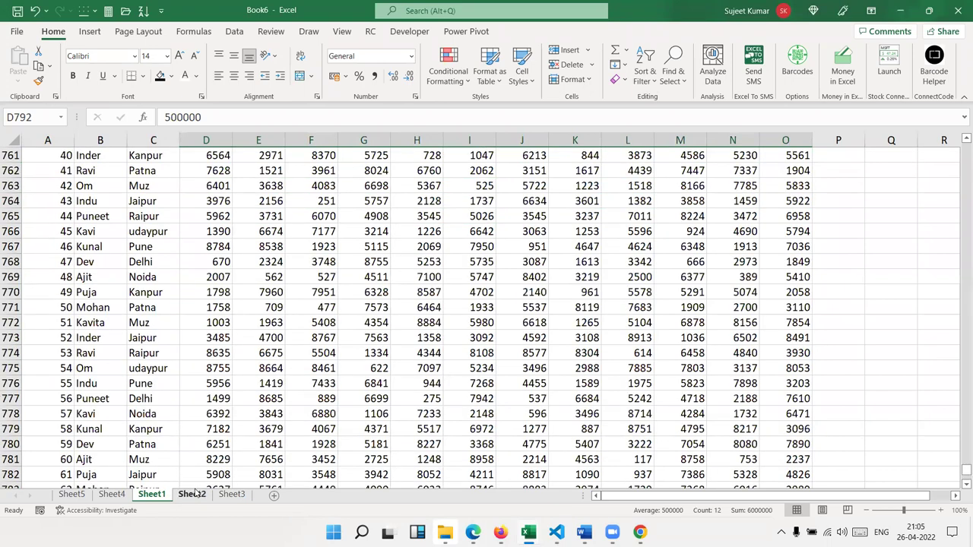
{"action": "key", "text": "ctrl+Home"}
{"action": "key", "text": "ctrl+Right"}
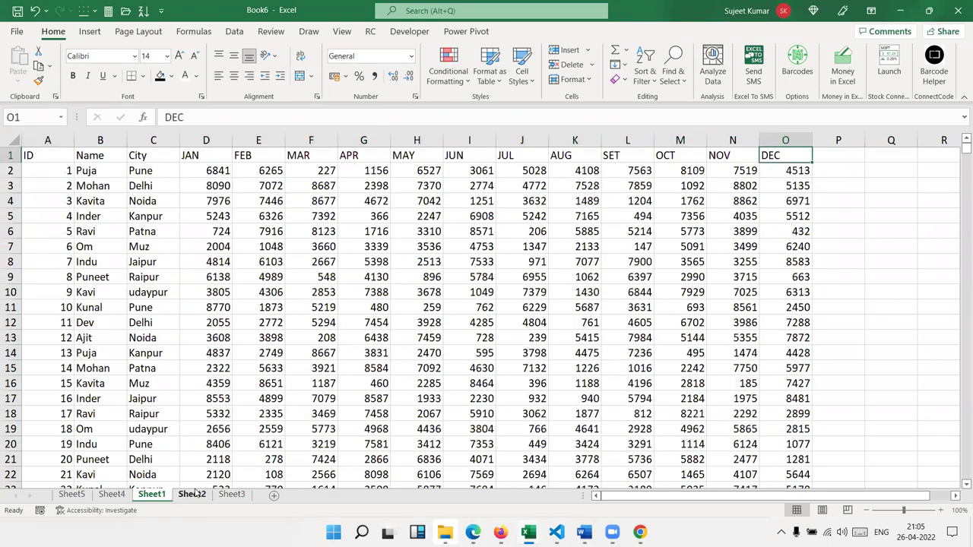
{"action": "key", "text": "Right"}
{"action": "key", "text": "shift+Right"}
{"action": "key", "text": "ctrl+Left"}
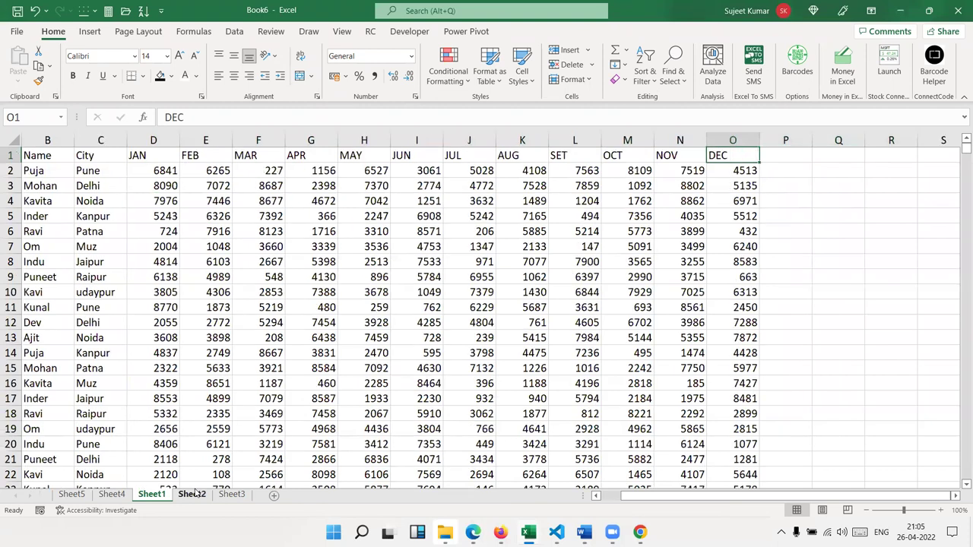
{"action": "key", "text": "ctrl+Left"}
{"action": "key", "text": "ctrl+Down"}
{"action": "key", "text": "Down"}
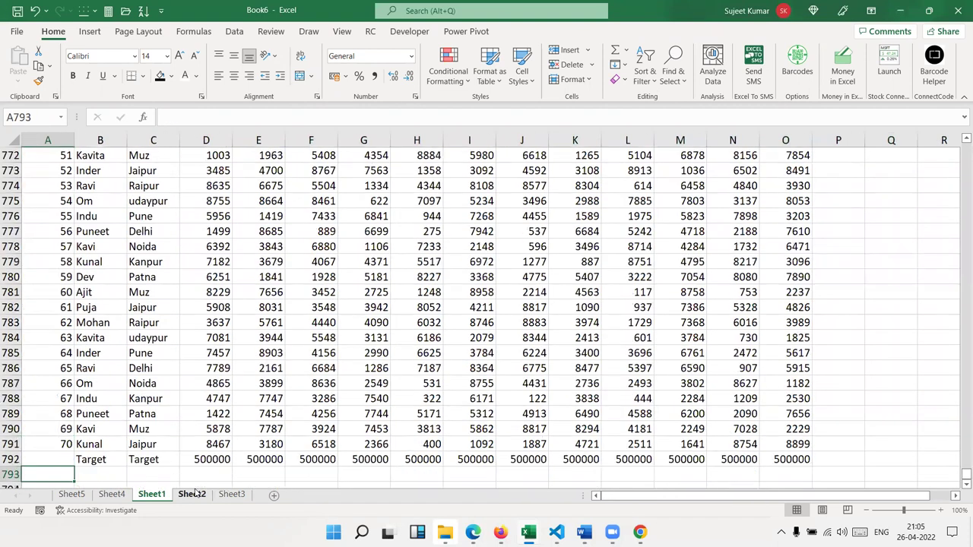
{"action": "key", "text": "shift+space"}
{"action": "key", "text": "Left"}
{"action": "key", "text": "Up"}
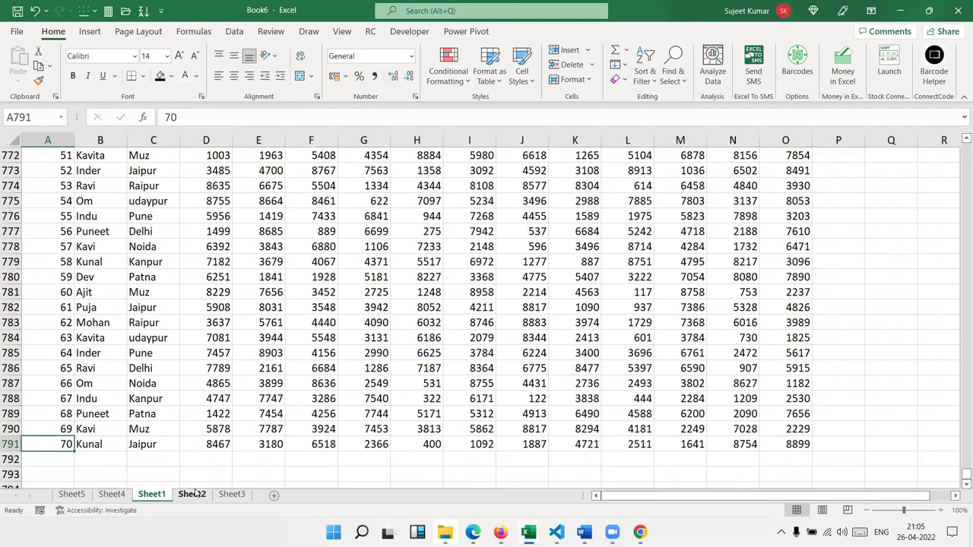
{"action": "key", "text": "ctrl+Up"}
{"action": "key", "text": "Right"}
{"action": "key", "text": "Right"}
{"action": "key", "text": "ctrl+Right"}
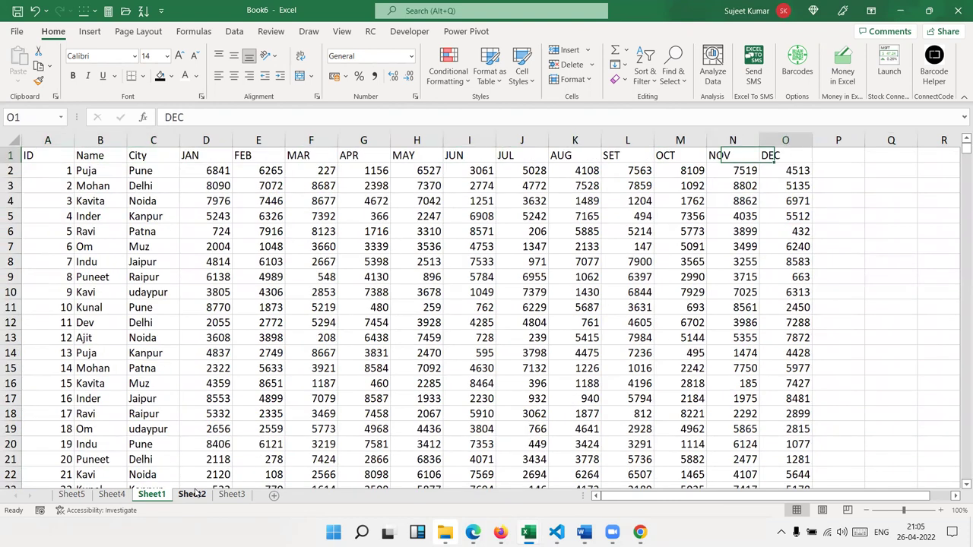
{"action": "key", "text": "Left"}
{"action": "key", "text": "Left"}
{"action": "key", "text": "Left"}
{"action": "key", "text": "Left"}
{"action": "key", "text": "Left"}
{"action": "key", "text": "Left"}
{"action": "key", "text": "Left"}
{"action": "key", "text": "Left"}
{"action": "key", "text": "Left"}
{"action": "key", "text": "Left"}
{"action": "key", "text": "Left"}
{"action": "key", "text": "Left"}
{"action": "key", "text": "Left"}
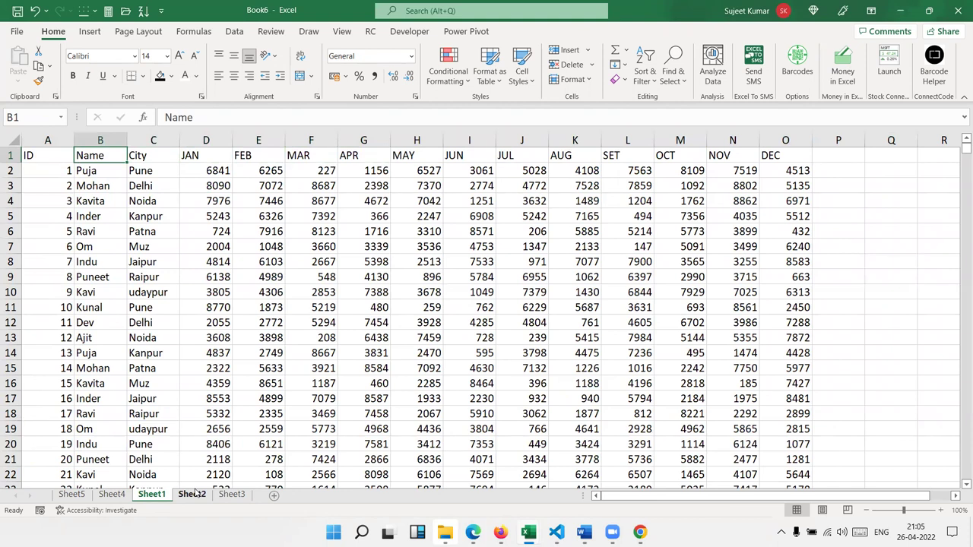
Select the data block A1:O791, excluding the Target row
{"action": "key", "text": "ctrl+space"}
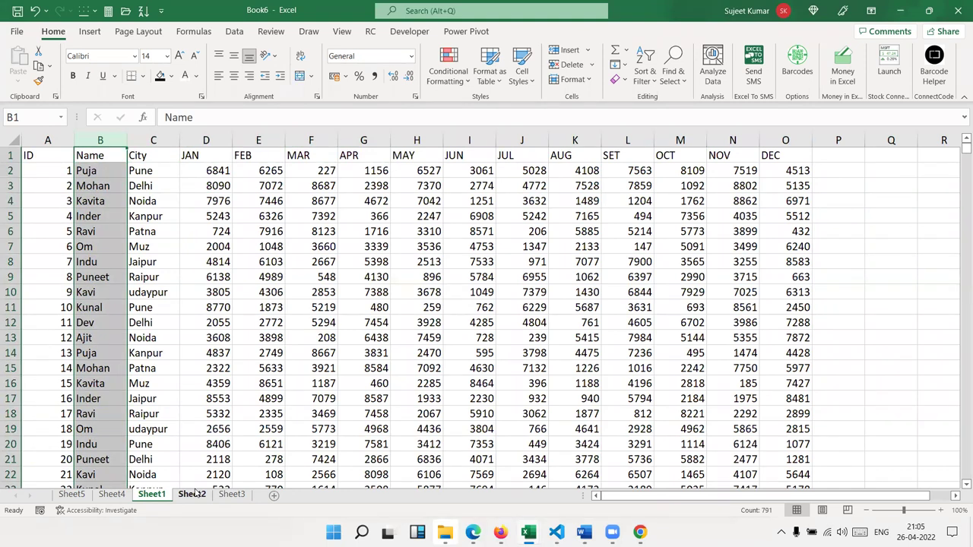
{"action": "key", "text": "Right"}
{"action": "key", "text": "ctrl+Right"}
{"action": "key", "text": "Right"}
{"action": "key", "text": "Right"}
{"action": "key", "text": "Down"}
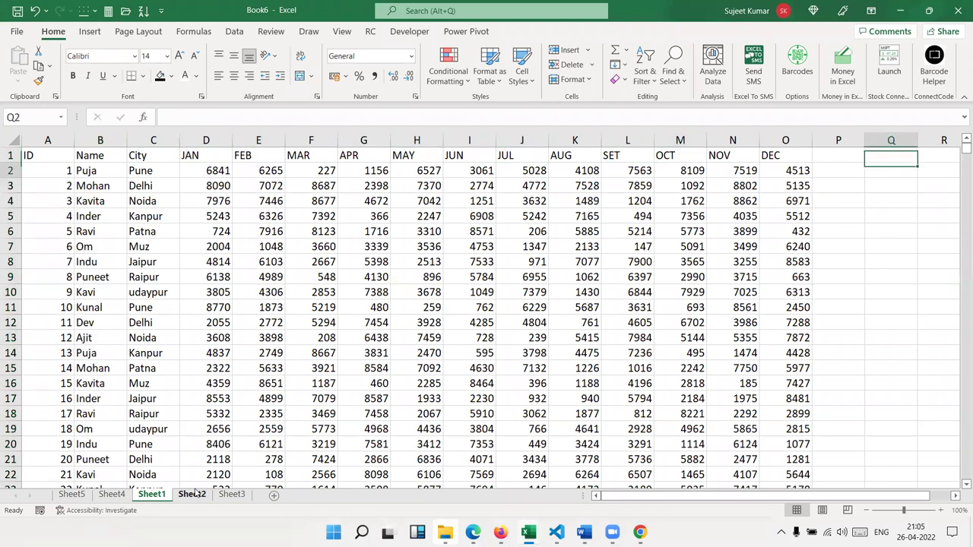
{"action": "key", "text": "Left"}
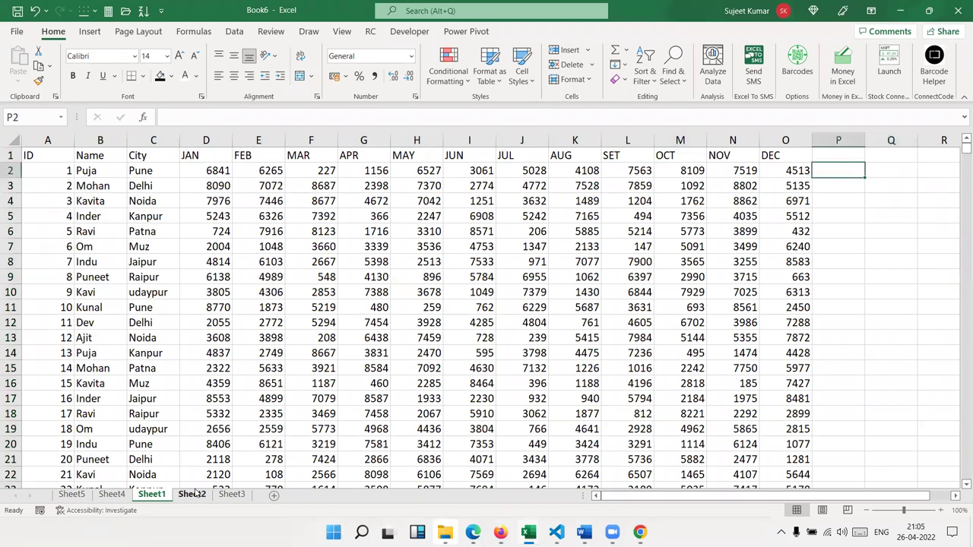
{"action": "key", "text": "Left"}
{"action": "key", "text": "ctrl+Left"}
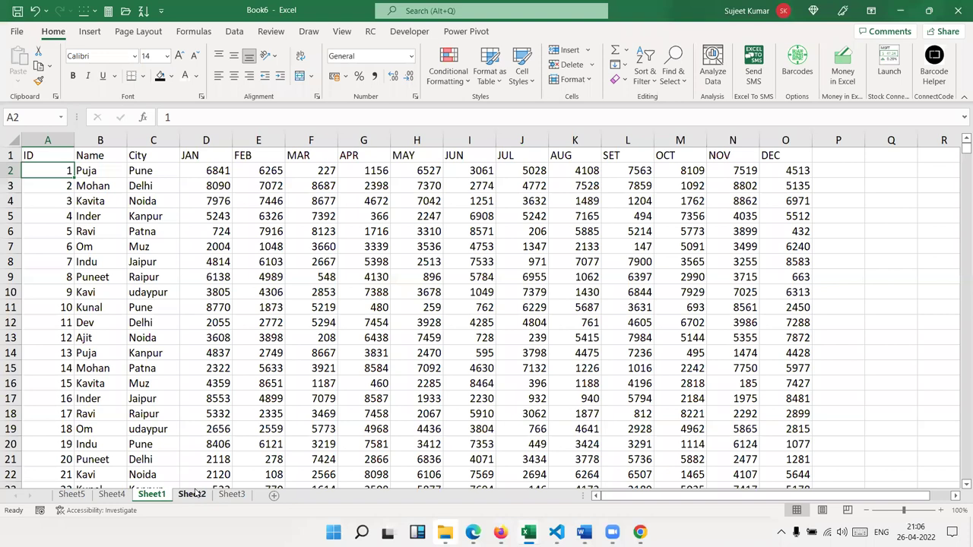
{"action": "key", "text": "Up"}
{"action": "key", "text": "ctrl+shift+Right"}
{"action": "key", "text": "ctrl+shift+Down"}
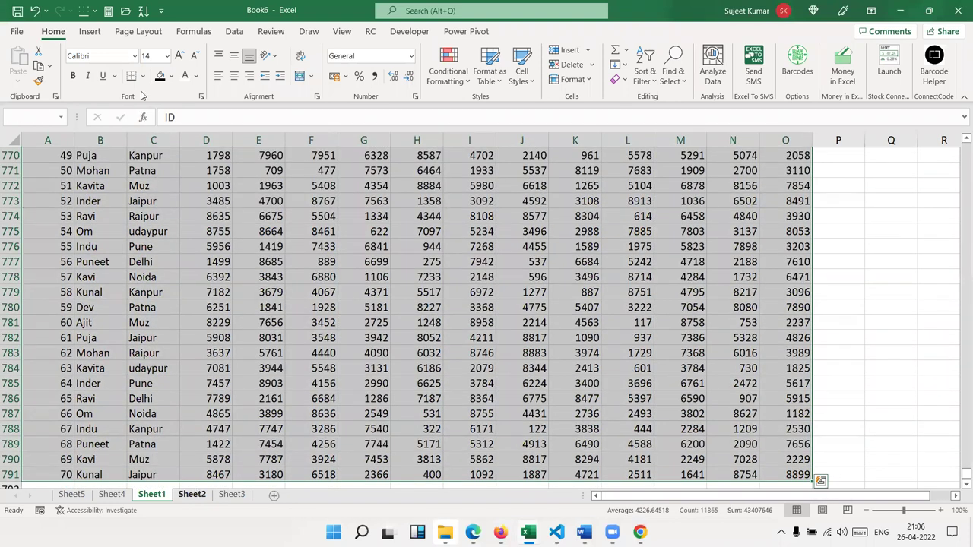
Insert a pivot table on a new worksheet and put City in Rows
{"action": "left_click", "coordinate": [90, 31]}
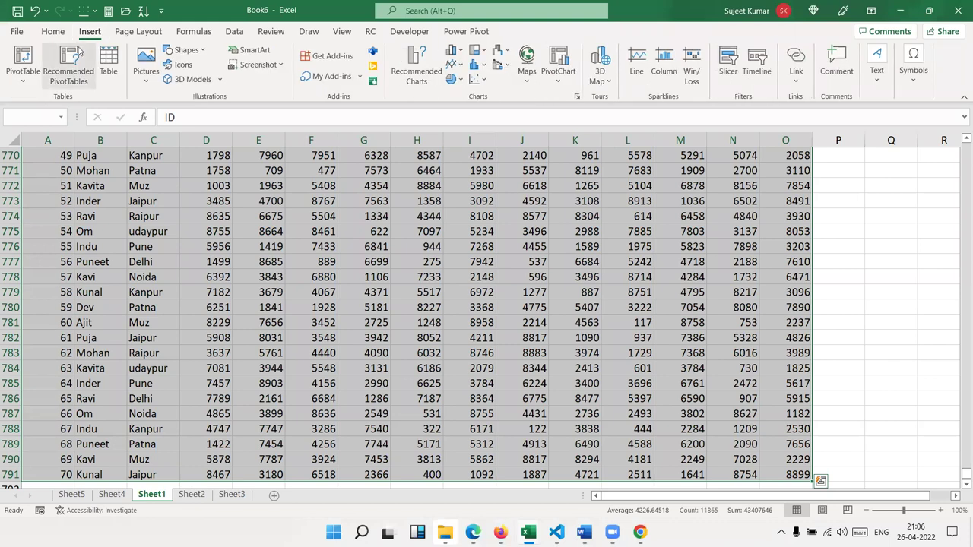
{"action": "left_click", "coordinate": [22, 57]}
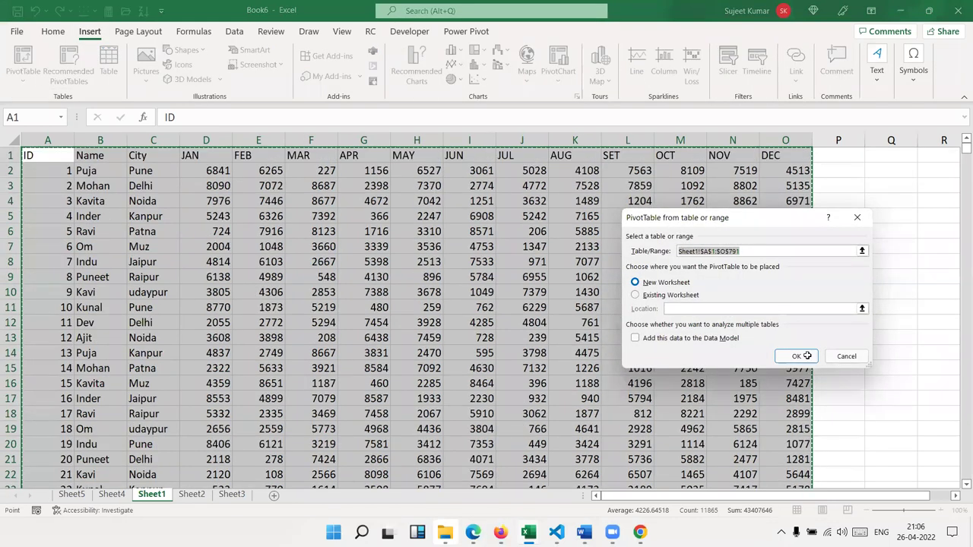
{"action": "left_click", "coordinate": [796, 357]}
{"action": "left_click_drag", "start_coordinate": [808, 238], "coordinate": [798, 435]}
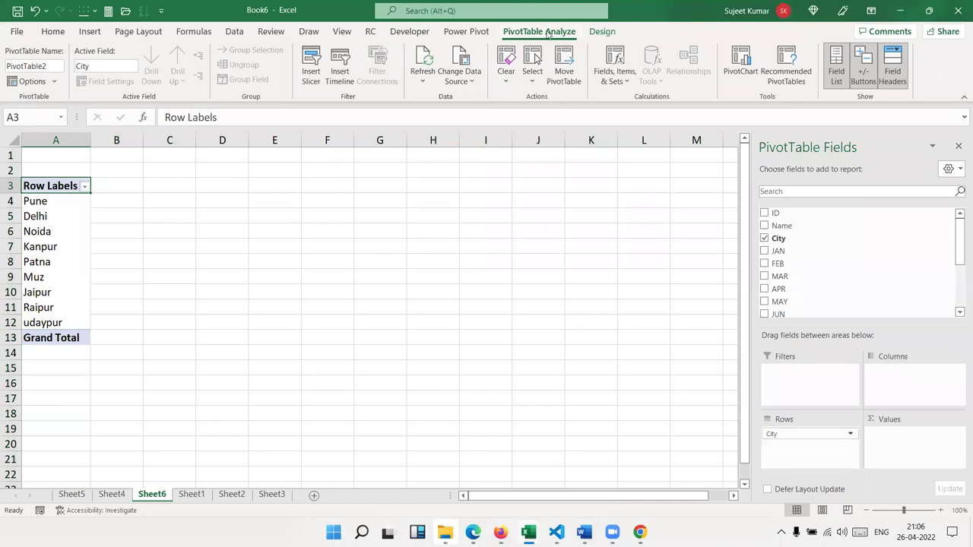
Start a new pivot calculated field named Total
{"action": "left_click", "coordinate": [613, 89]}
{"action": "left_click", "coordinate": [613, 89]}
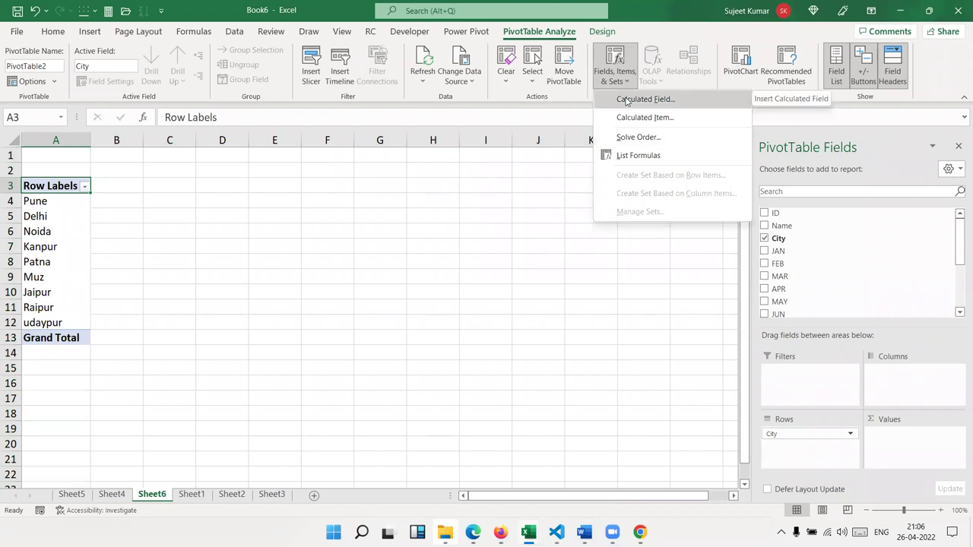
{"action": "left_click", "coordinate": [627, 99]}
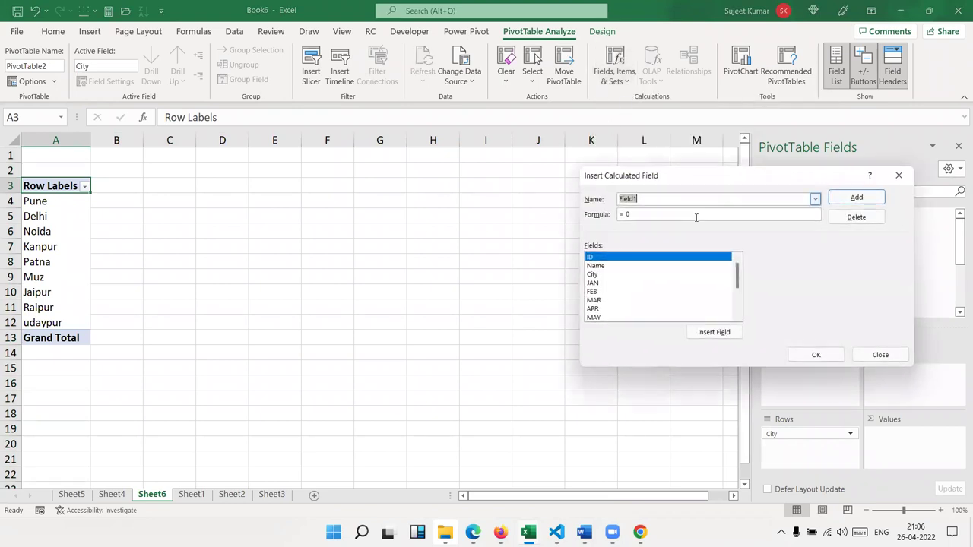
{"action": "type", "text": "Total"}
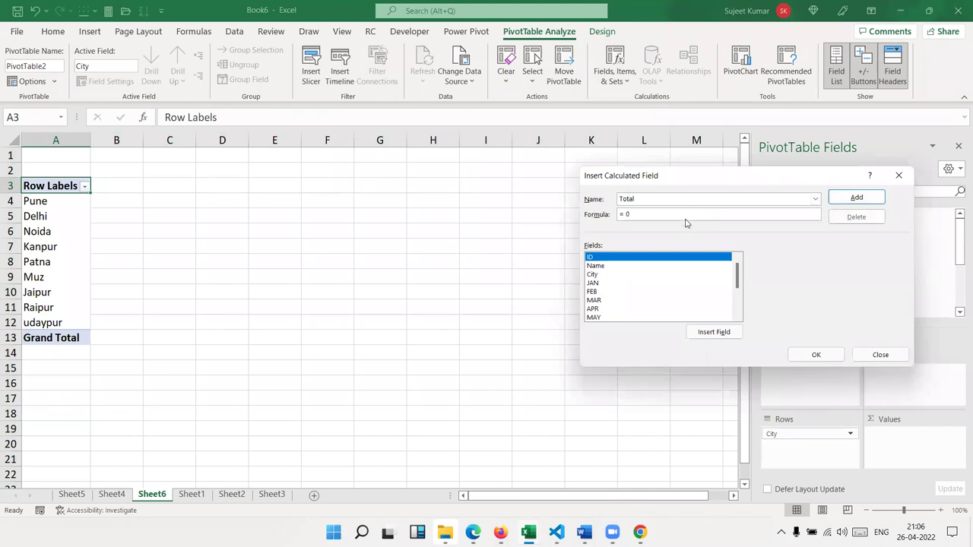
{"action": "left_click", "coordinate": [687, 217]}
Build the Total formula by adding JAN through JUN with plus signs
{"action": "left_click", "coordinate": [605, 283]}
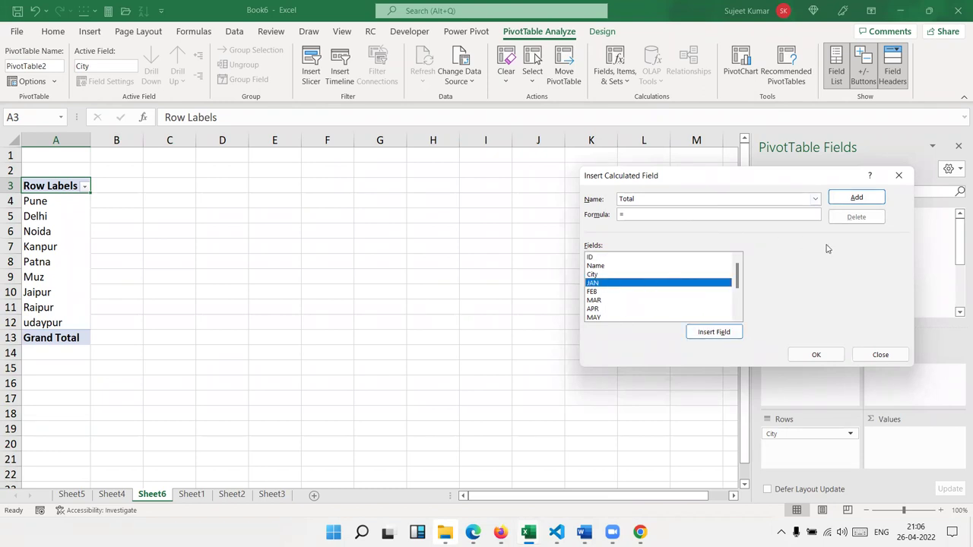
{"action": "left_click", "coordinate": [696, 334]}
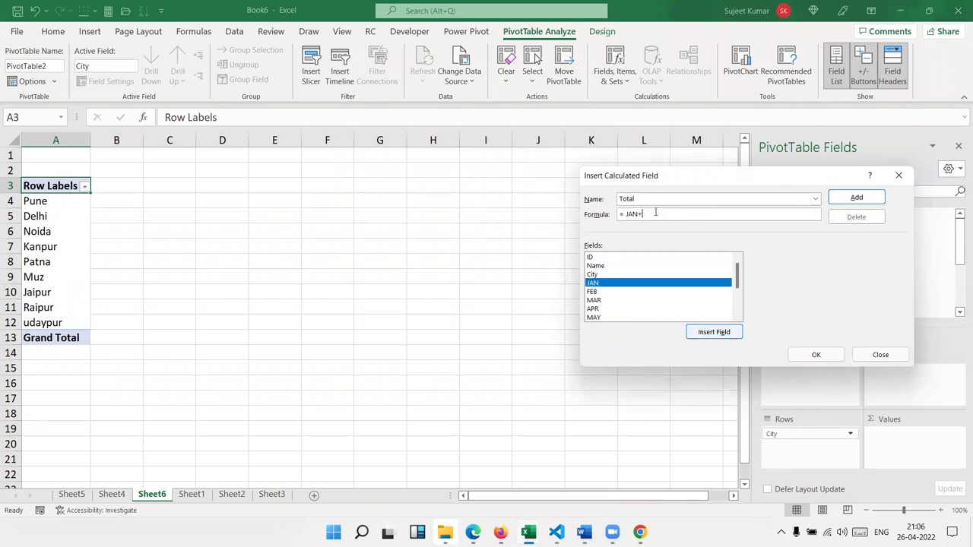
{"action": "left_click", "coordinate": [590, 292]}
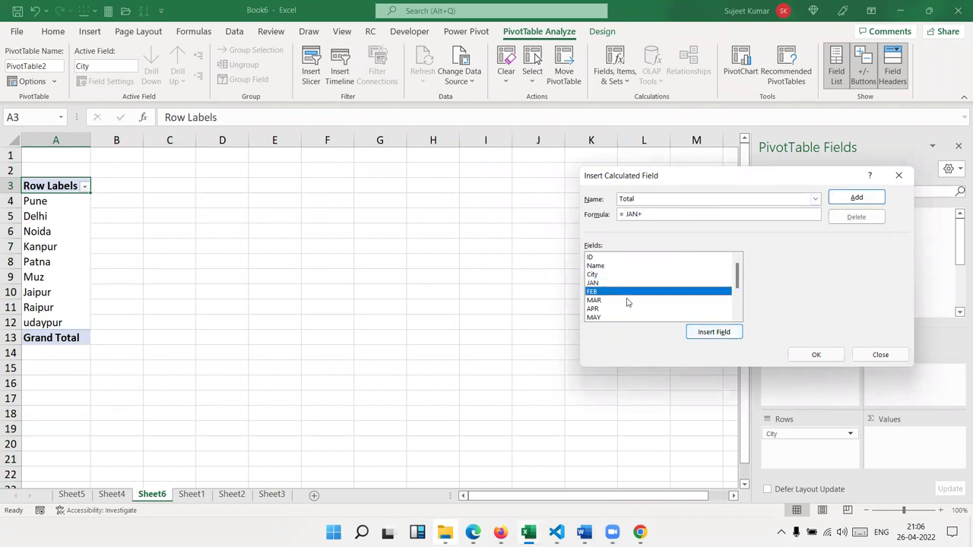
{"action": "left_click", "coordinate": [709, 332]}
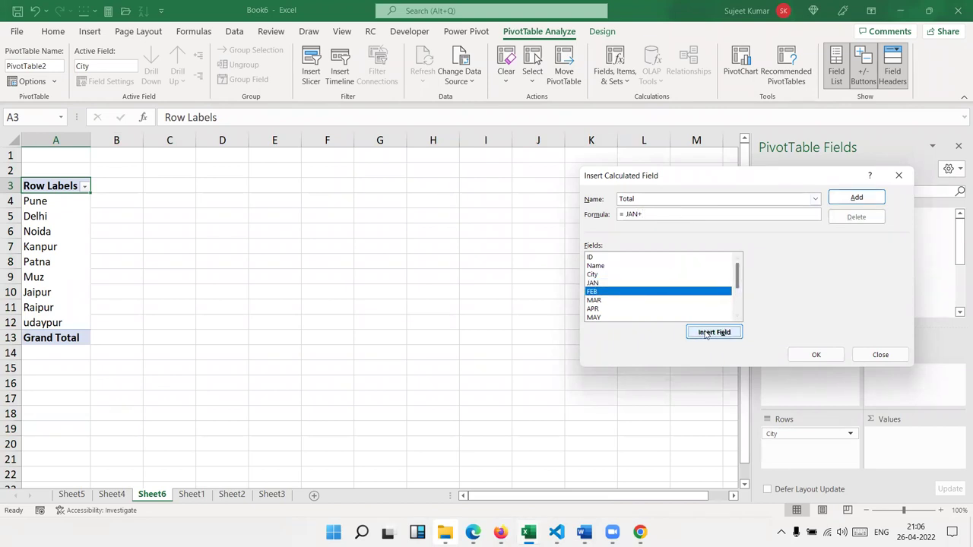
{"action": "type", "text": " FEB+"}
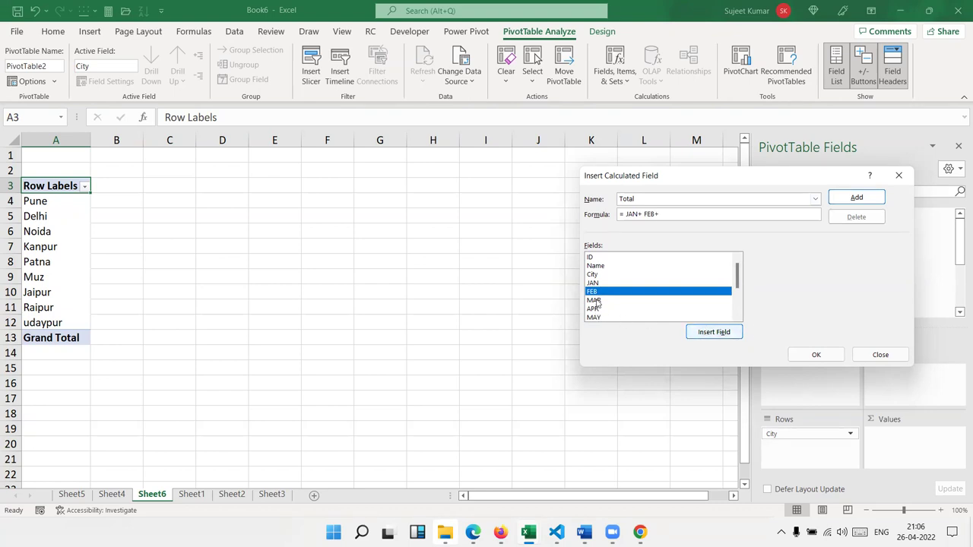
{"action": "left_click", "coordinate": [596, 301]}
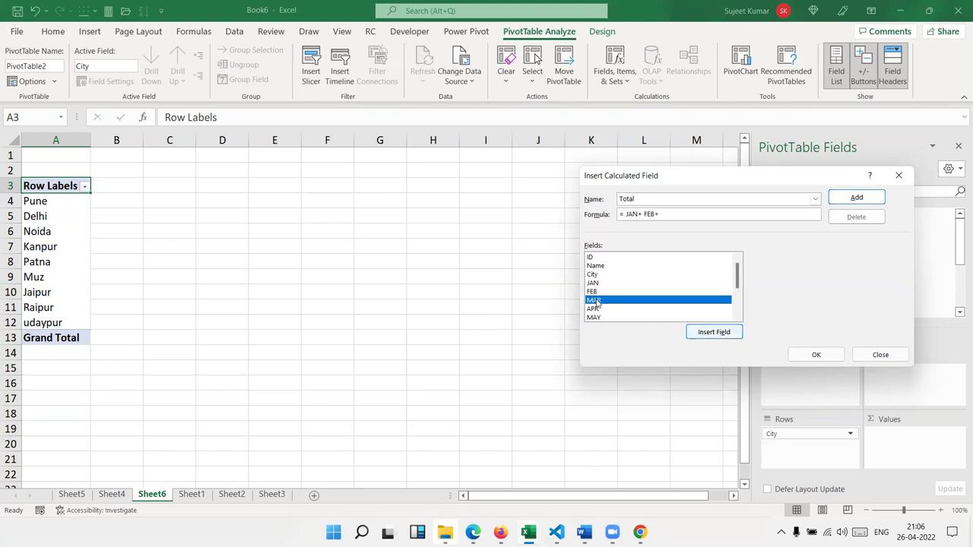
{"action": "left_click", "coordinate": [709, 335]}
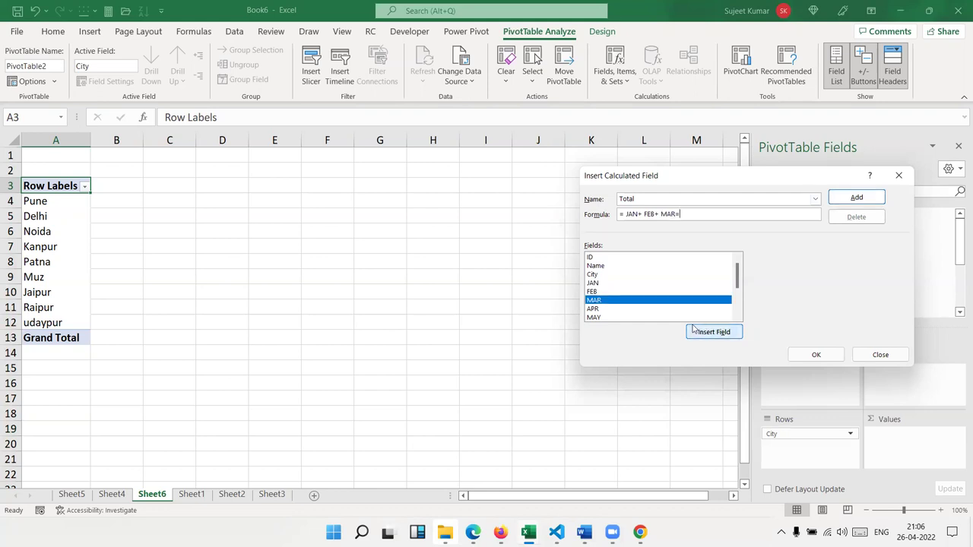
{"action": "type", "text": "+"}
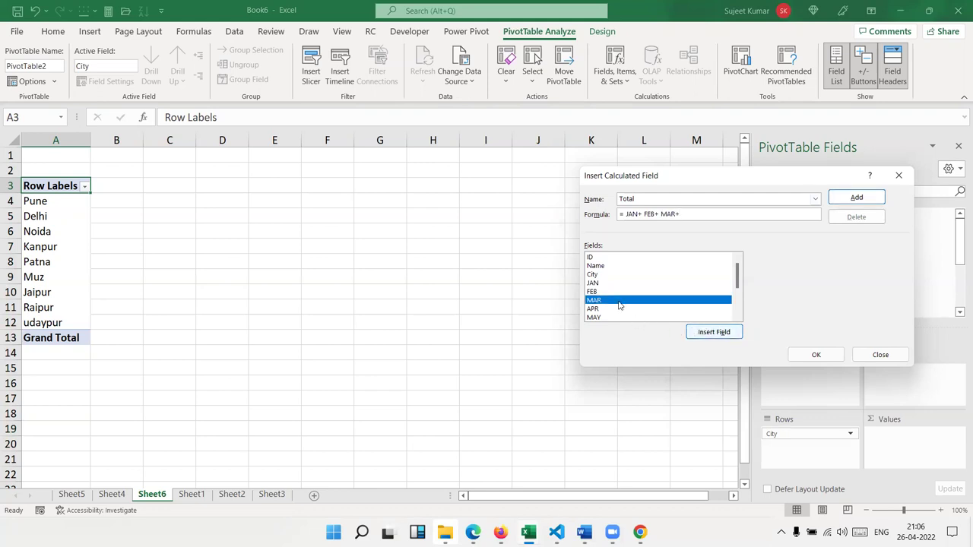
{"action": "left_click", "coordinate": [623, 309]}
{"action": "left_click", "coordinate": [716, 337]}
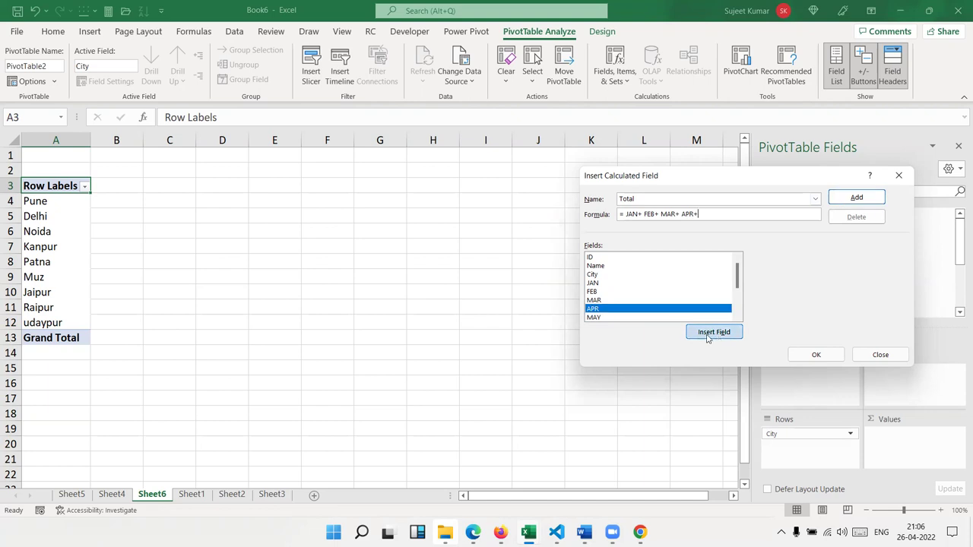
{"action": "left_click", "coordinate": [637, 318]}
{"action": "left_click", "coordinate": [708, 337]}
{"action": "type", "text": "+"}
{"action": "left_click", "coordinate": [736, 317]}
{"action": "left_click", "coordinate": [624, 318]}
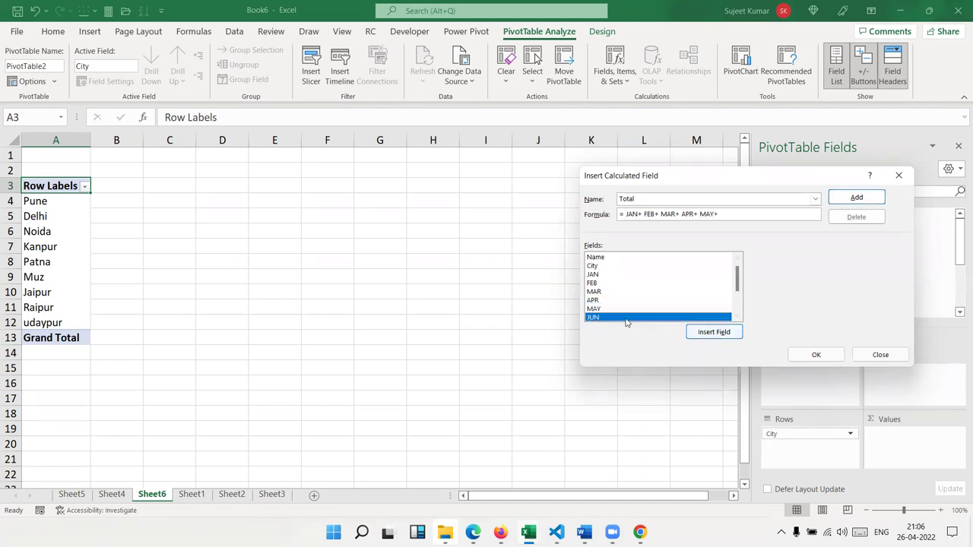
{"action": "left_click", "coordinate": [708, 332]}
{"action": "type", "text": "+"}
Extend the formula with JUL through DEC, then add the Total field to the pivot
{"action": "scroll", "coordinate": [646, 304], "scroll_direction": "down", "scroll_amount": 2}
{"action": "left_click", "coordinate": [616, 275]}
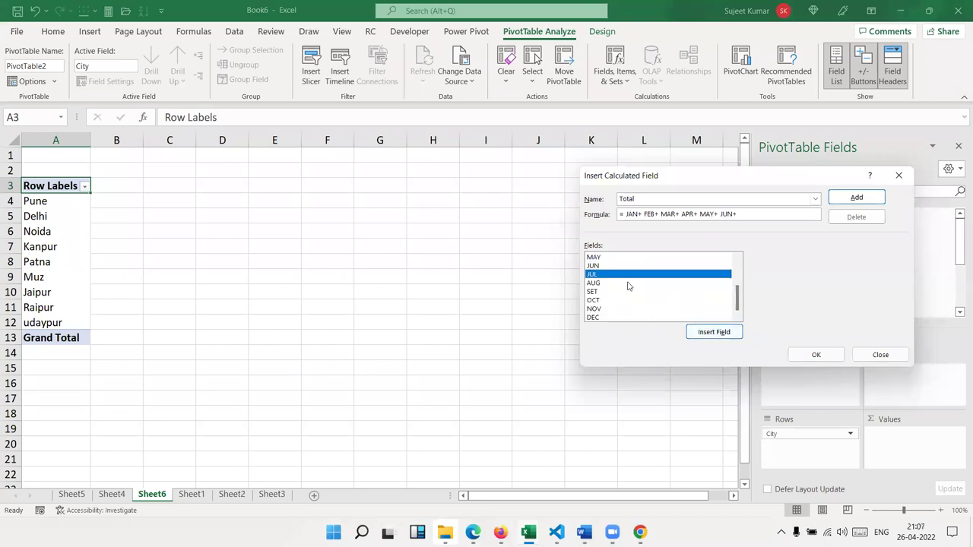
{"action": "left_click", "coordinate": [697, 335]}
{"action": "type", "text": "+"}
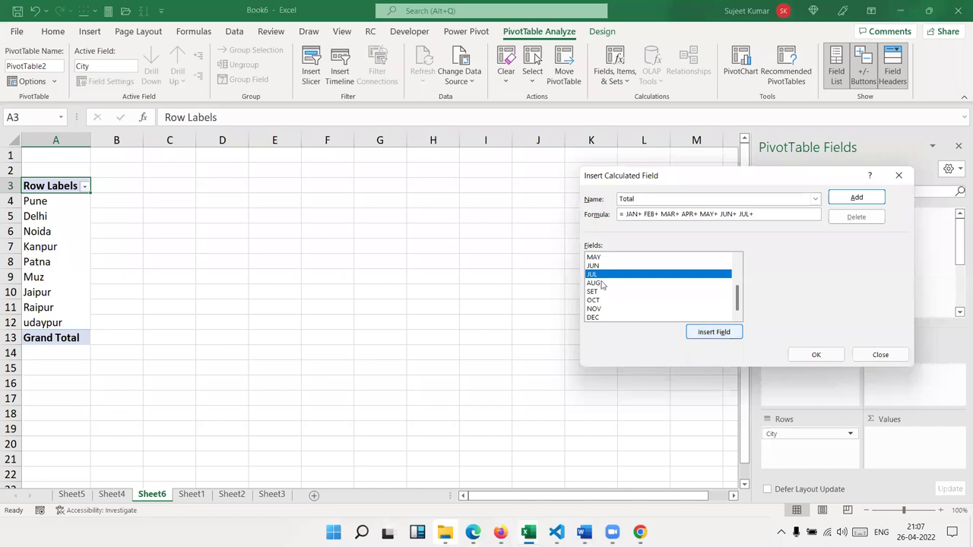
{"action": "left_click", "coordinate": [608, 282]}
{"action": "left_click", "coordinate": [713, 333]}
{"action": "type", "text": "+"}
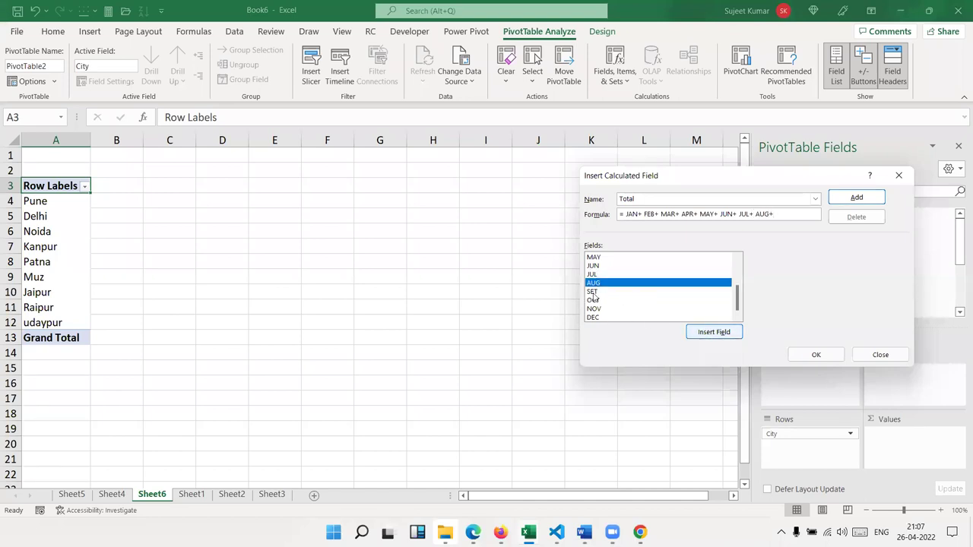
{"action": "left_click", "coordinate": [644, 292]}
{"action": "left_click", "coordinate": [702, 331]}
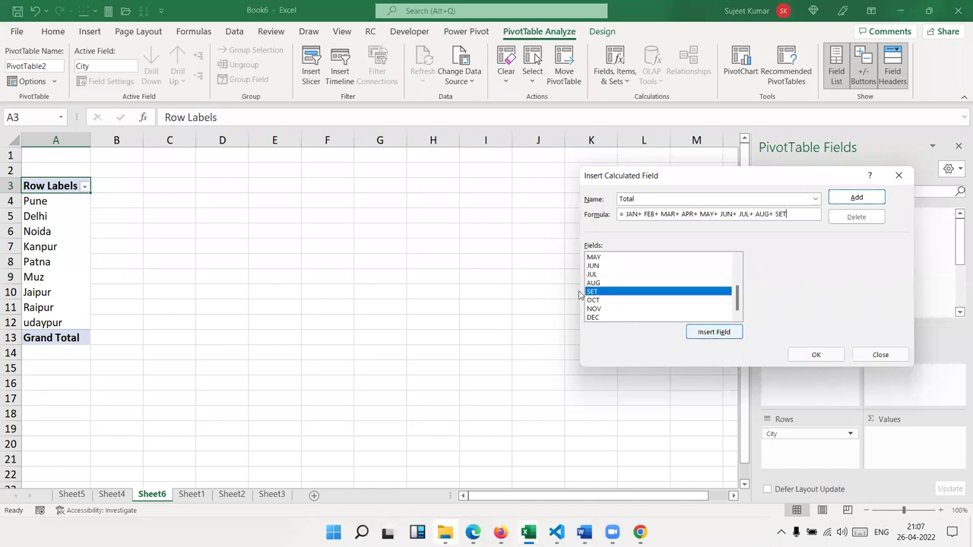
{"action": "left_click", "coordinate": [593, 300]}
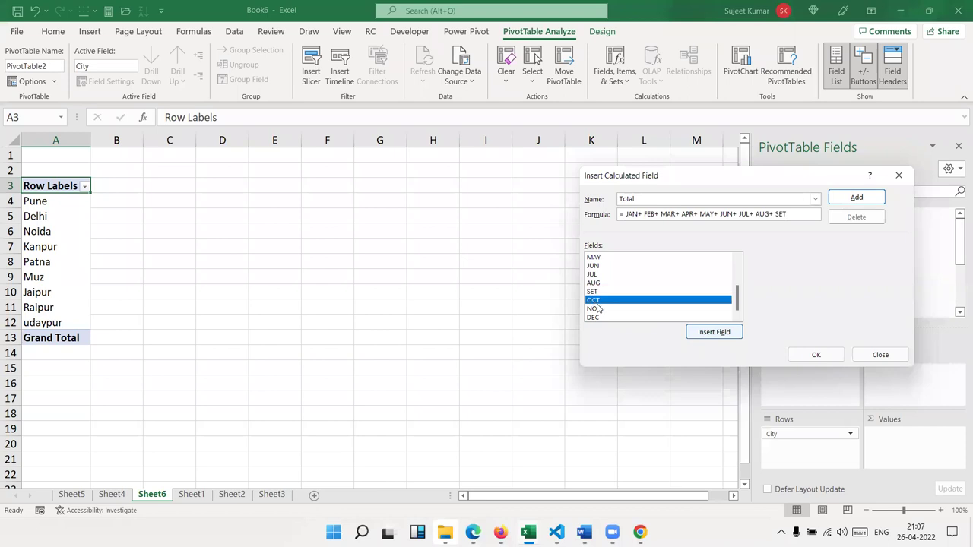
{"action": "type", "text": "+"}
{"action": "left_click", "coordinate": [697, 332]}
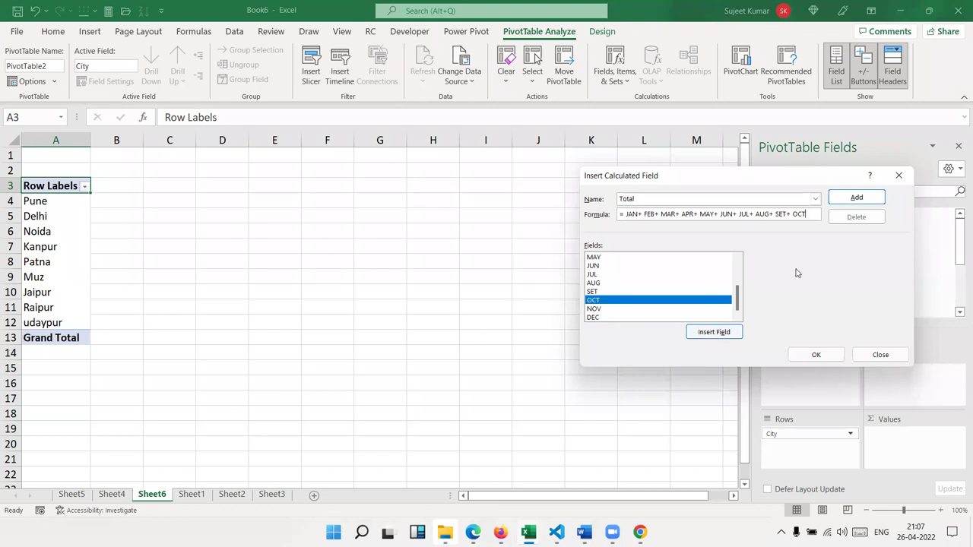
{"action": "type", "text": "+"}
{"action": "double_click", "coordinate": [608, 308]}
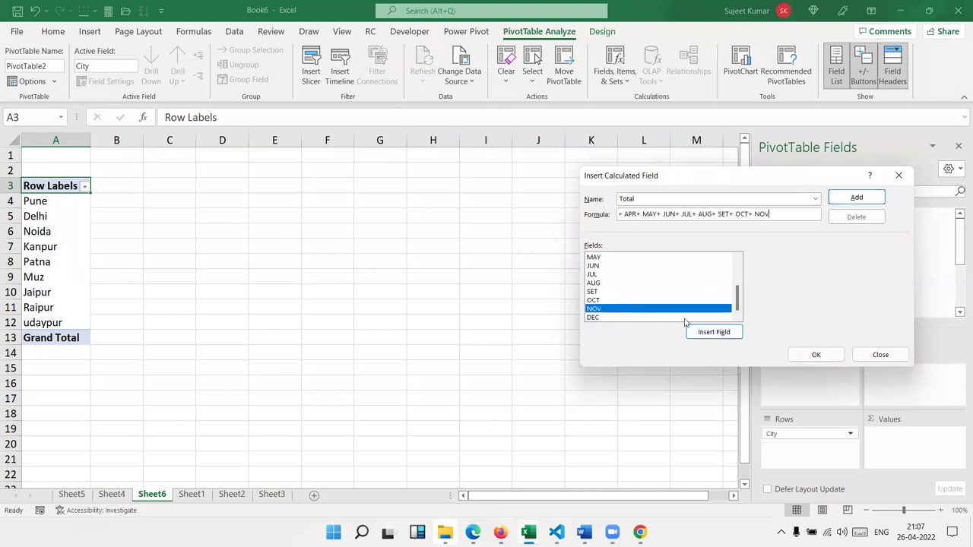
{"action": "type", "text": "+"}
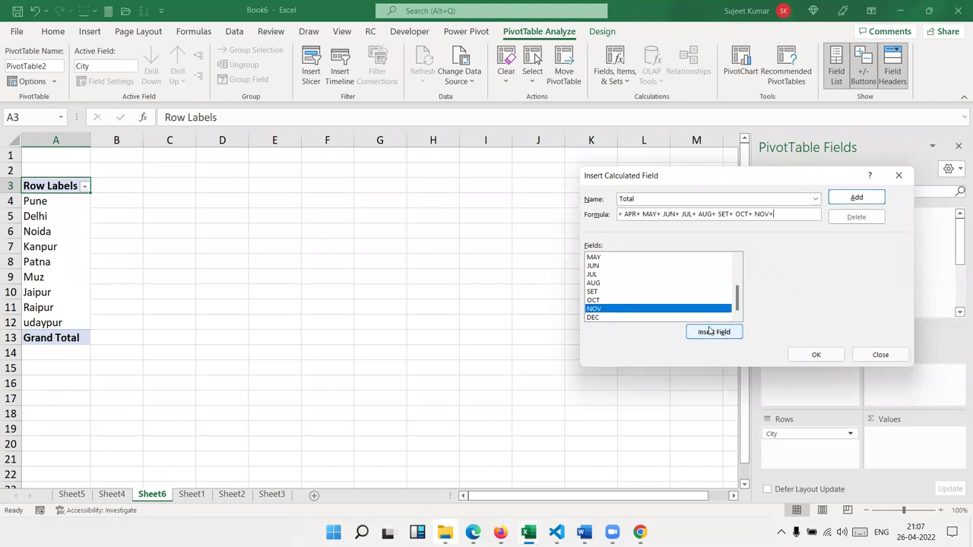
{"action": "double_click", "coordinate": [624, 317]}
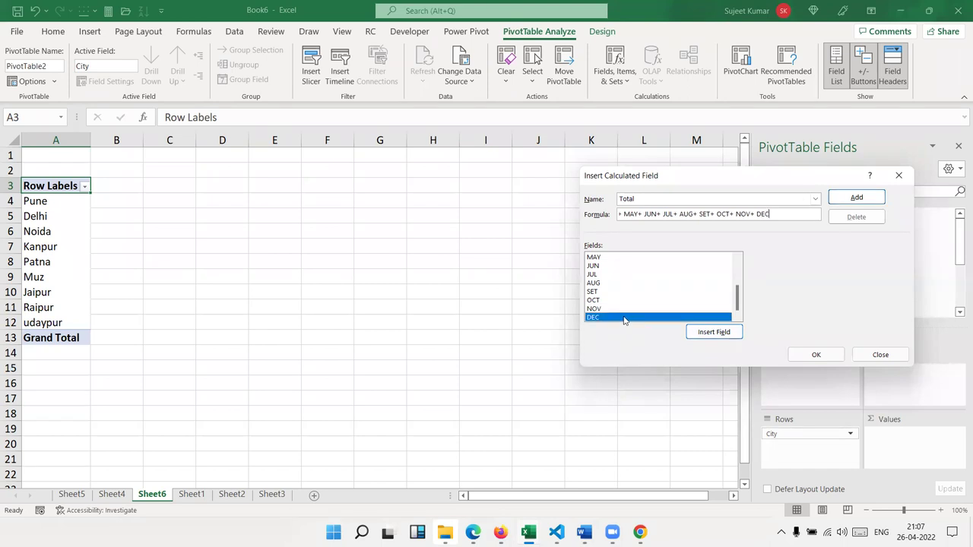
{"action": "left_click", "coordinate": [846, 200]}
{"action": "left_click", "coordinate": [815, 355]}
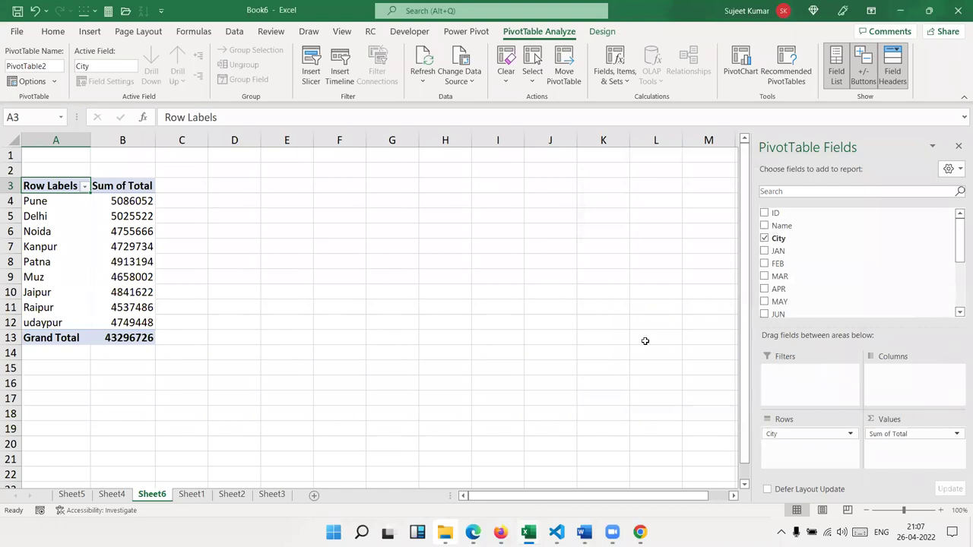
Add a calculated field GST with formula =Total*18% to the pivot
{"action": "left_click", "coordinate": [614, 76]}
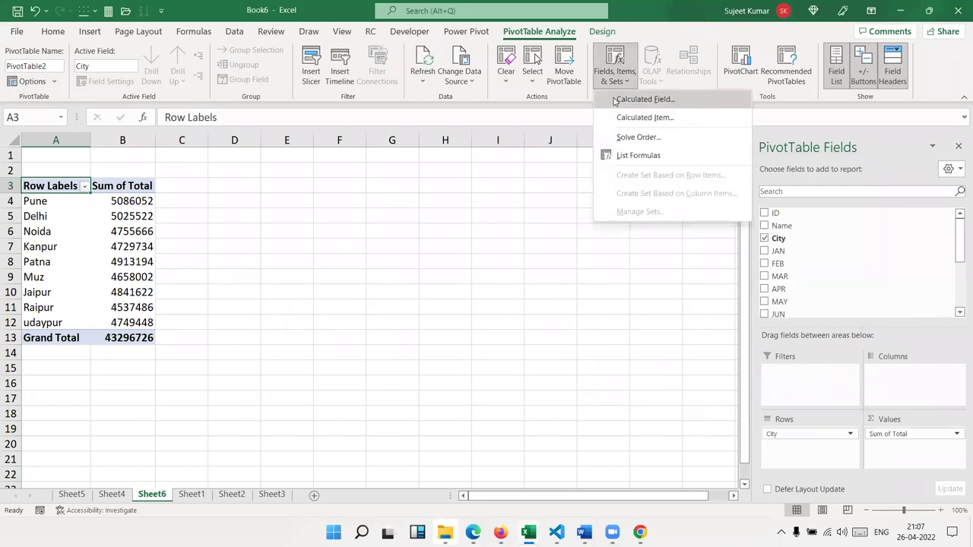
{"action": "left_click", "coordinate": [616, 100]}
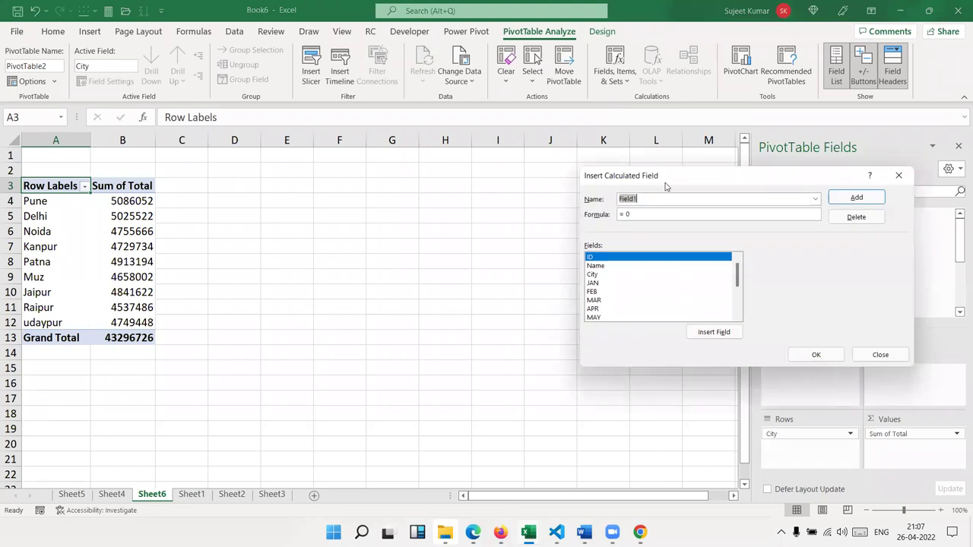
{"action": "type", "text": "GS"}
{"action": "type", "text": "T"}
{"action": "scroll", "coordinate": [620, 320], "scroll_direction": "down", "scroll_amount": 3}
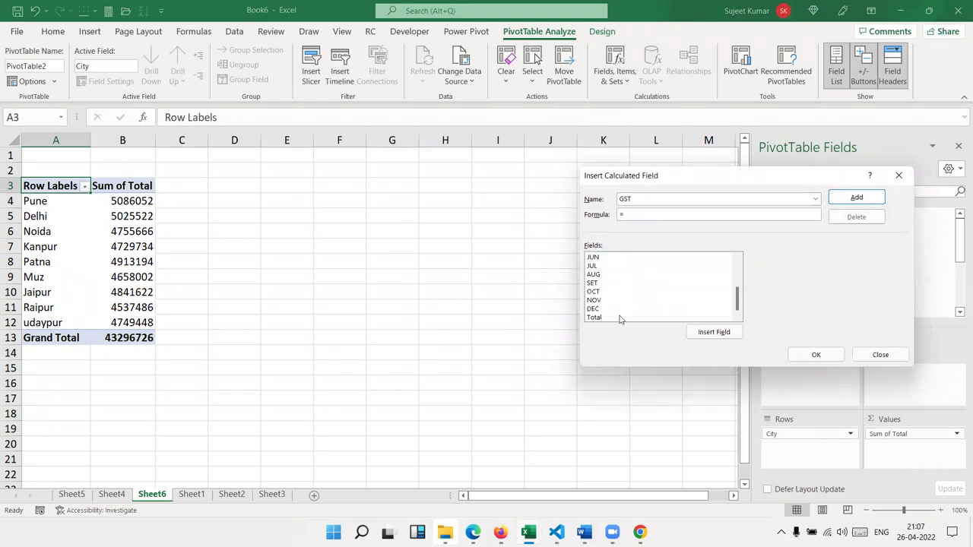
{"action": "left_click", "coordinate": [620, 318]}
{"action": "left_click", "coordinate": [698, 335]}
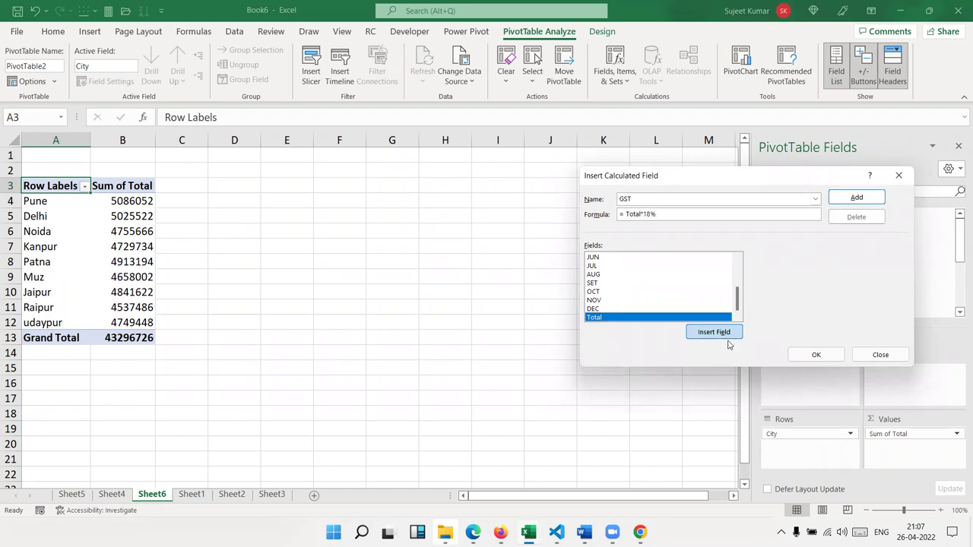
{"action": "left_click", "coordinate": [857, 198]}
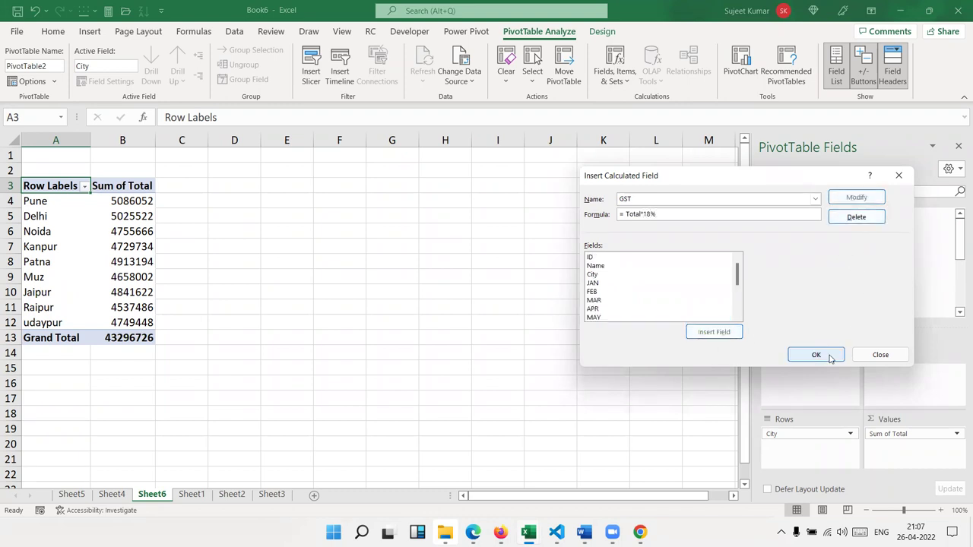
{"action": "left_click", "coordinate": [829, 355]}
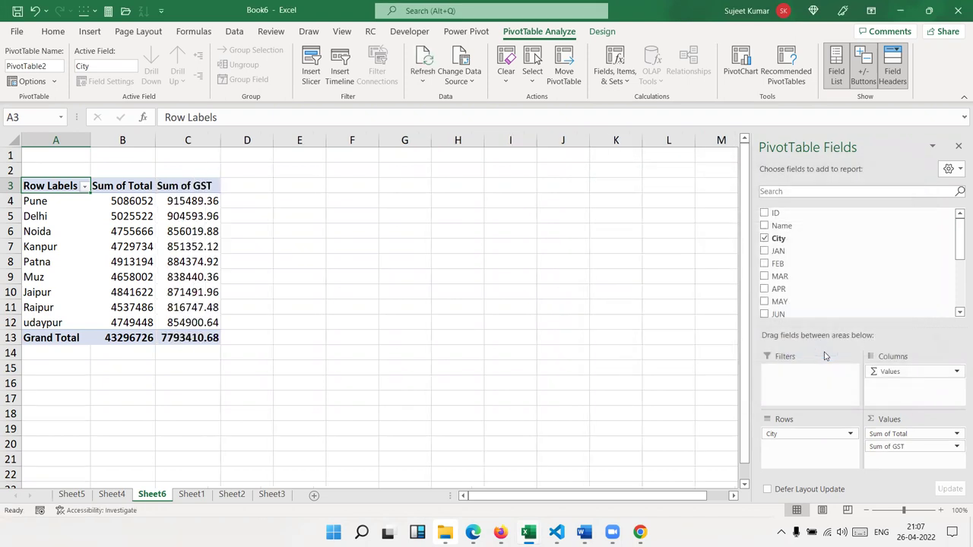
{"action": "left_click", "coordinate": [956, 446]}
Begin a new calculated field, then cancel it with Escape
{"action": "left_click", "coordinate": [614, 76]}
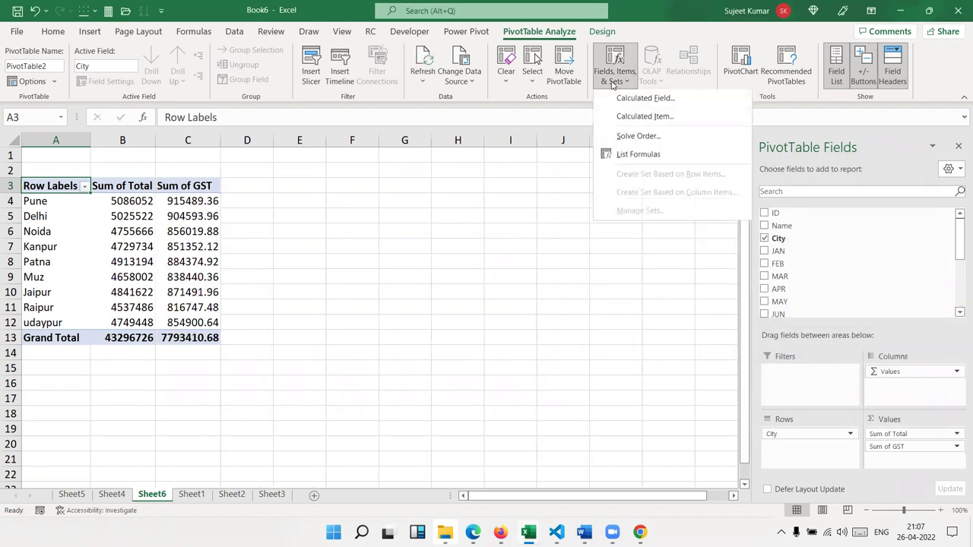
{"action": "left_click", "coordinate": [622, 96]}
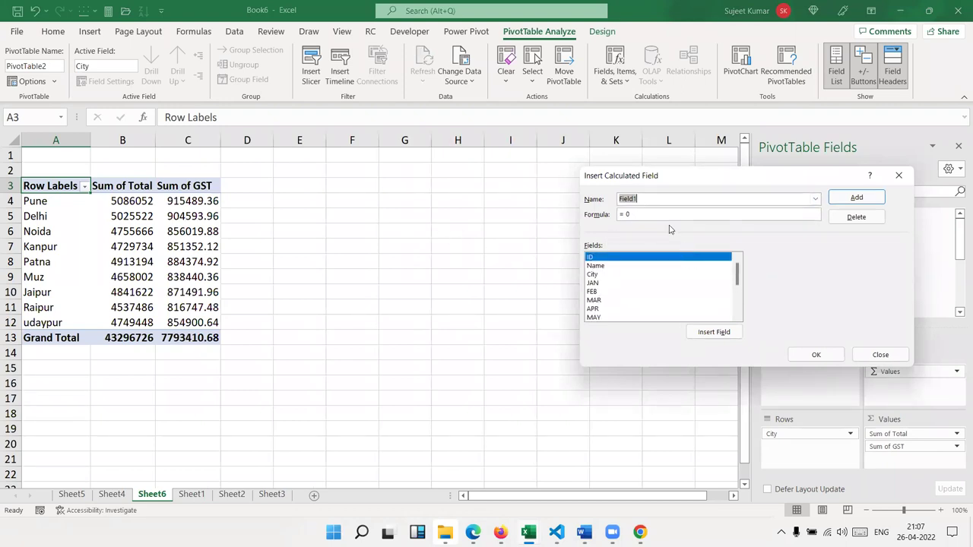
{"action": "type", "text": "IN"}
{"action": "key", "text": "Escape"}
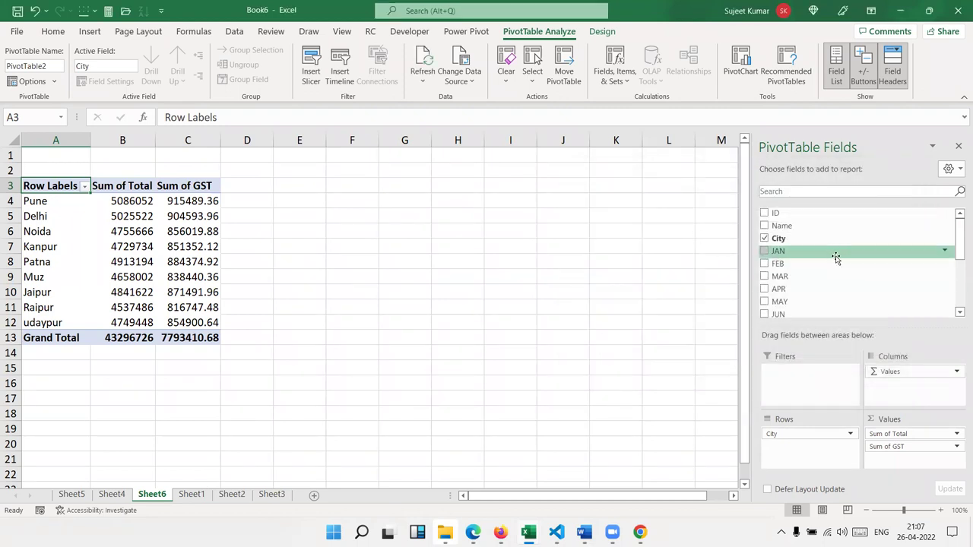
Start a new calculated field named COM and move its dialog aside
{"action": "left_click", "coordinate": [604, 82]}
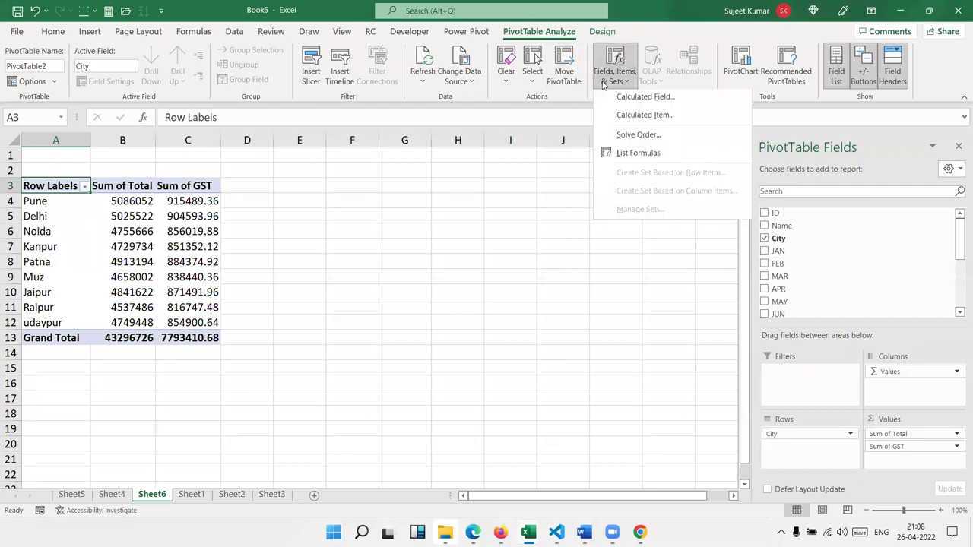
{"action": "left_click", "coordinate": [617, 99]}
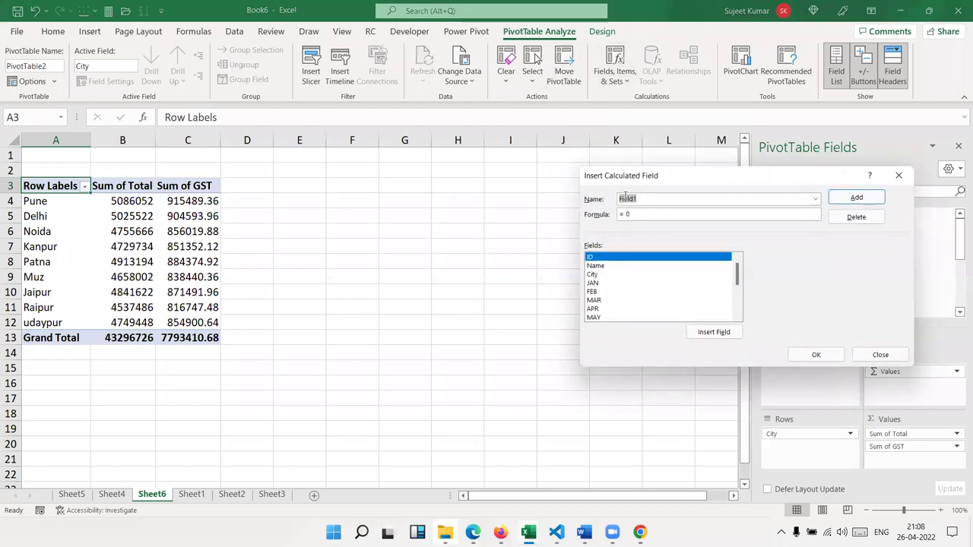
{"action": "key", "text": "BackSpace"}
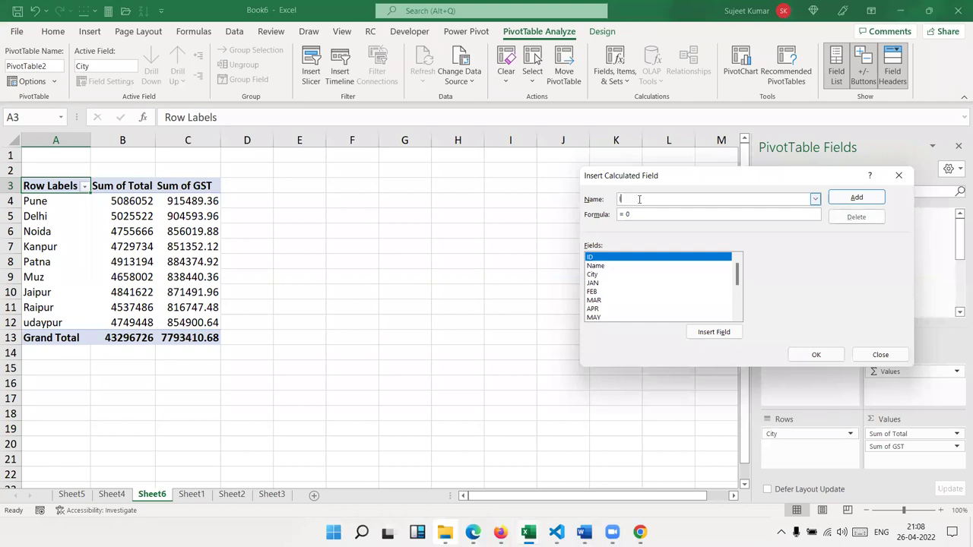
{"action": "type", "text": "IN"}
{"action": "key", "text": "BackSpace"}
{"action": "key", "text": "BackSpace"}
{"action": "type", "text": "CO"}
{"action": "left_click_drag", "start_coordinate": [653, 181], "coordinate": [406, 203]}
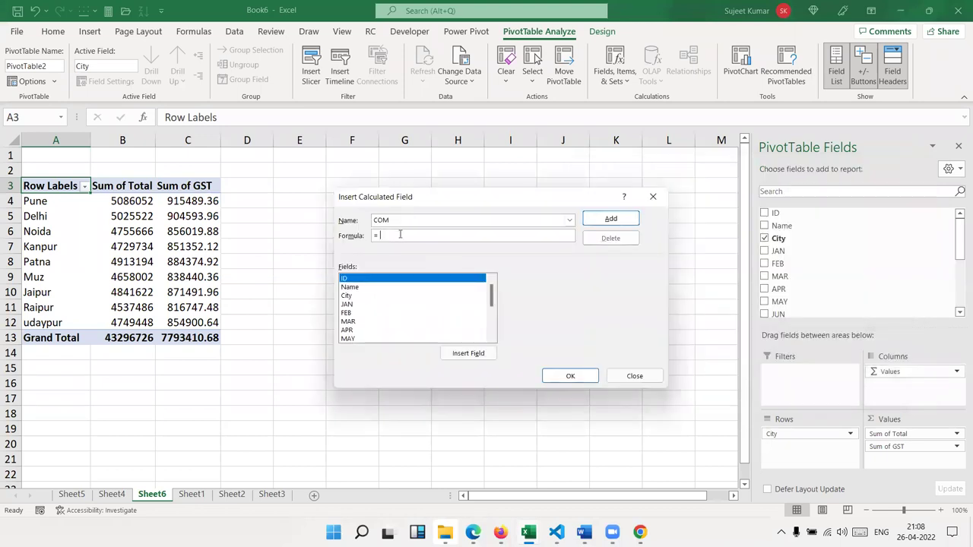
Set the COM formula to =IF(Total>5000000, Total*2%, Total*1%) and add it to the pivot
{"action": "type", "text": "("}
{"action": "scroll", "coordinate": [362, 323], "scroll_direction": "down", "scroll_amount": 3}
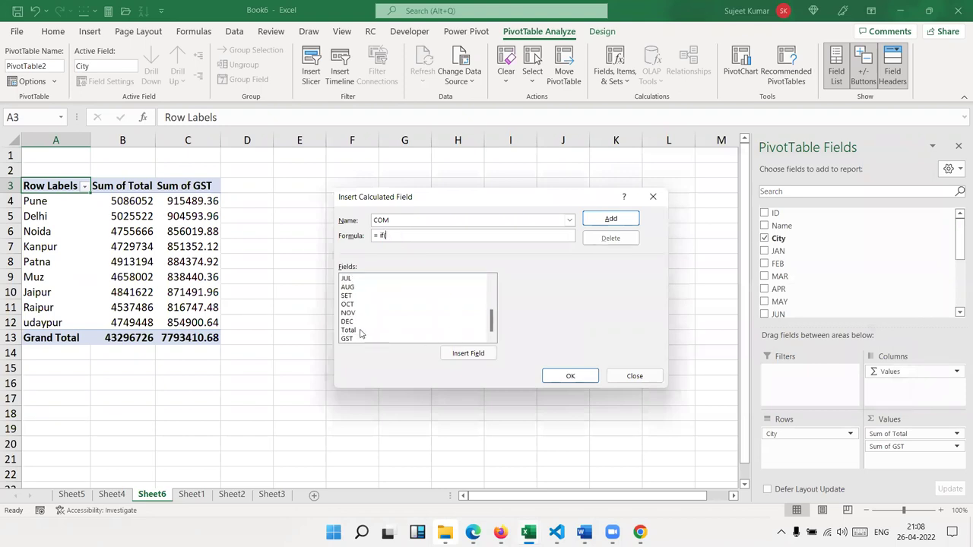
{"action": "left_click", "coordinate": [357, 330]}
{"action": "left_click", "coordinate": [468, 353]}
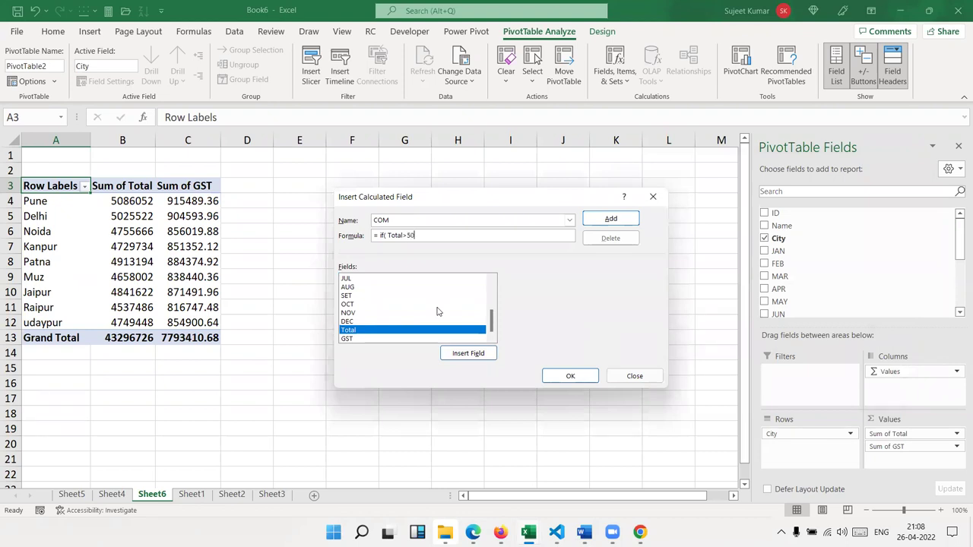
{"action": "type", "text": "0"}
{"action": "type", "text": "00000,"}
{"action": "left_click", "coordinate": [470, 357]}
{"action": "left_click", "coordinate": [471, 360]}
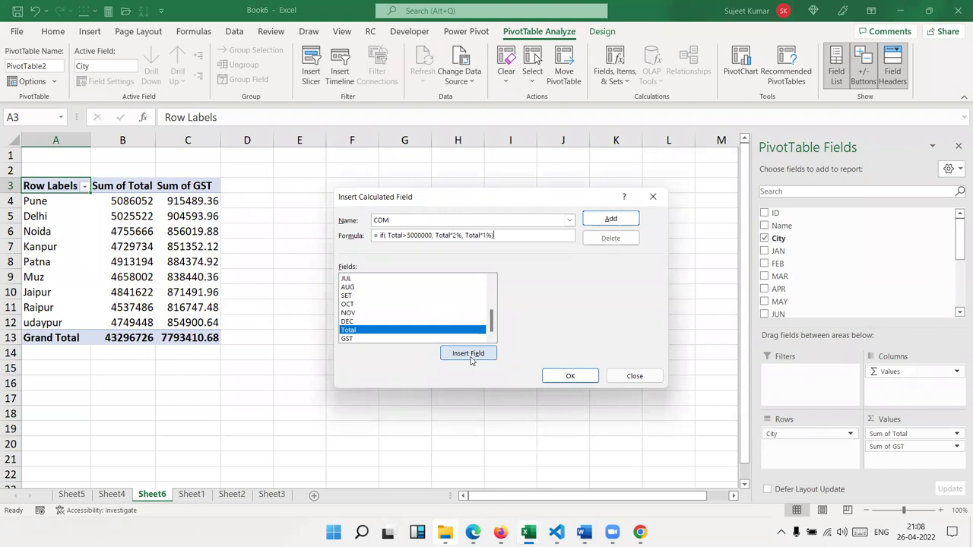
{"action": "left_click", "coordinate": [610, 219]}
{"action": "left_click", "coordinate": [571, 375]}
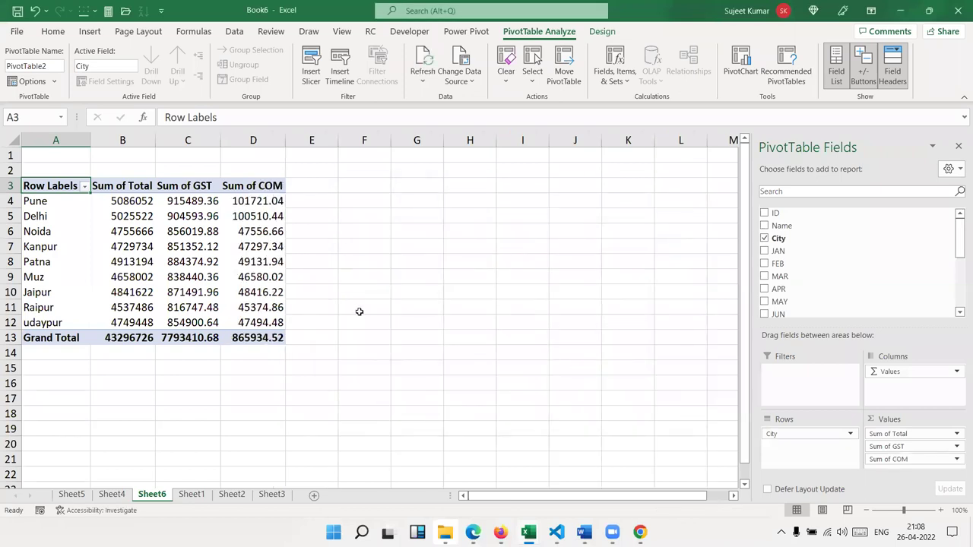